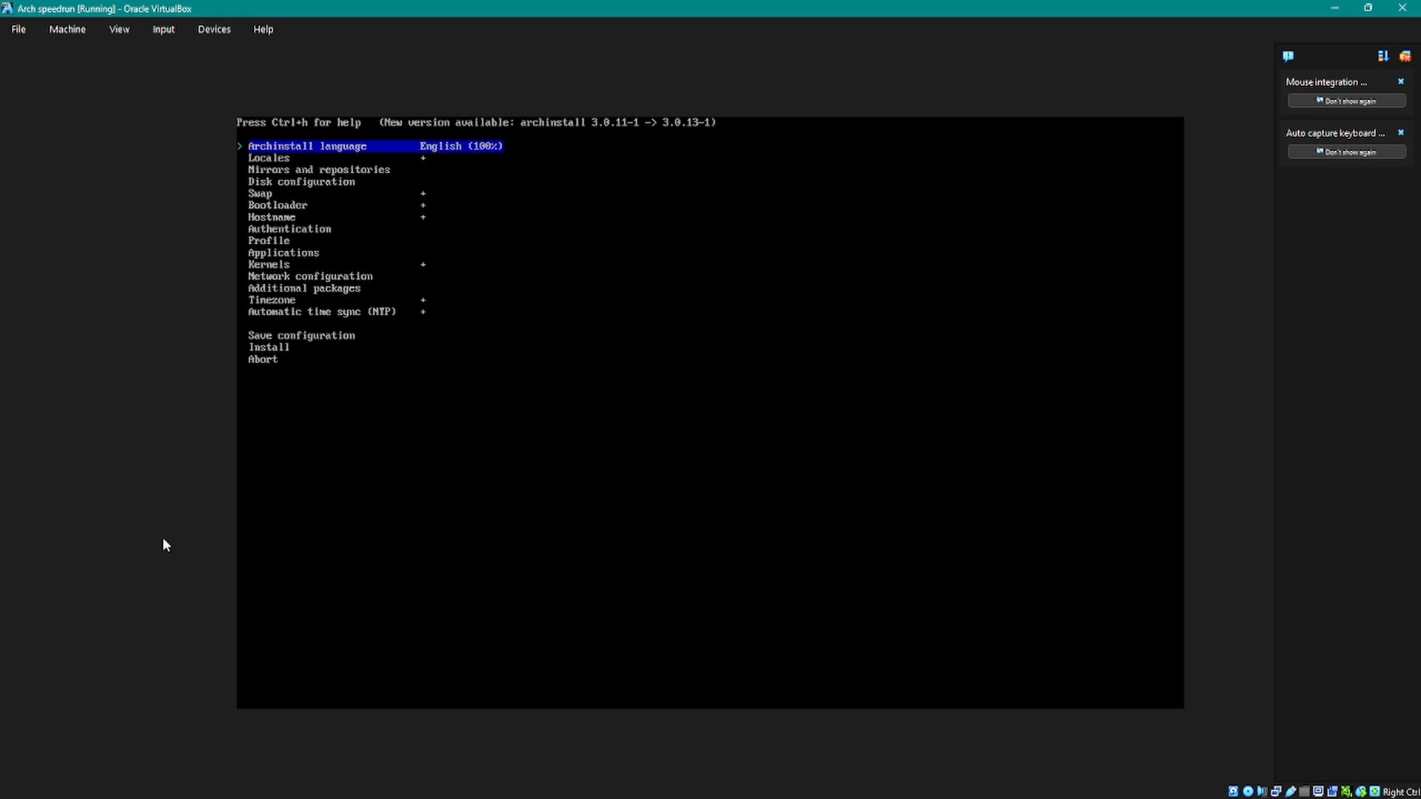
key(Down)
key(Down)
key(Down)
key(Down)
key(Down)
key(Up)
key(Up)
key(Up)
key(Up)
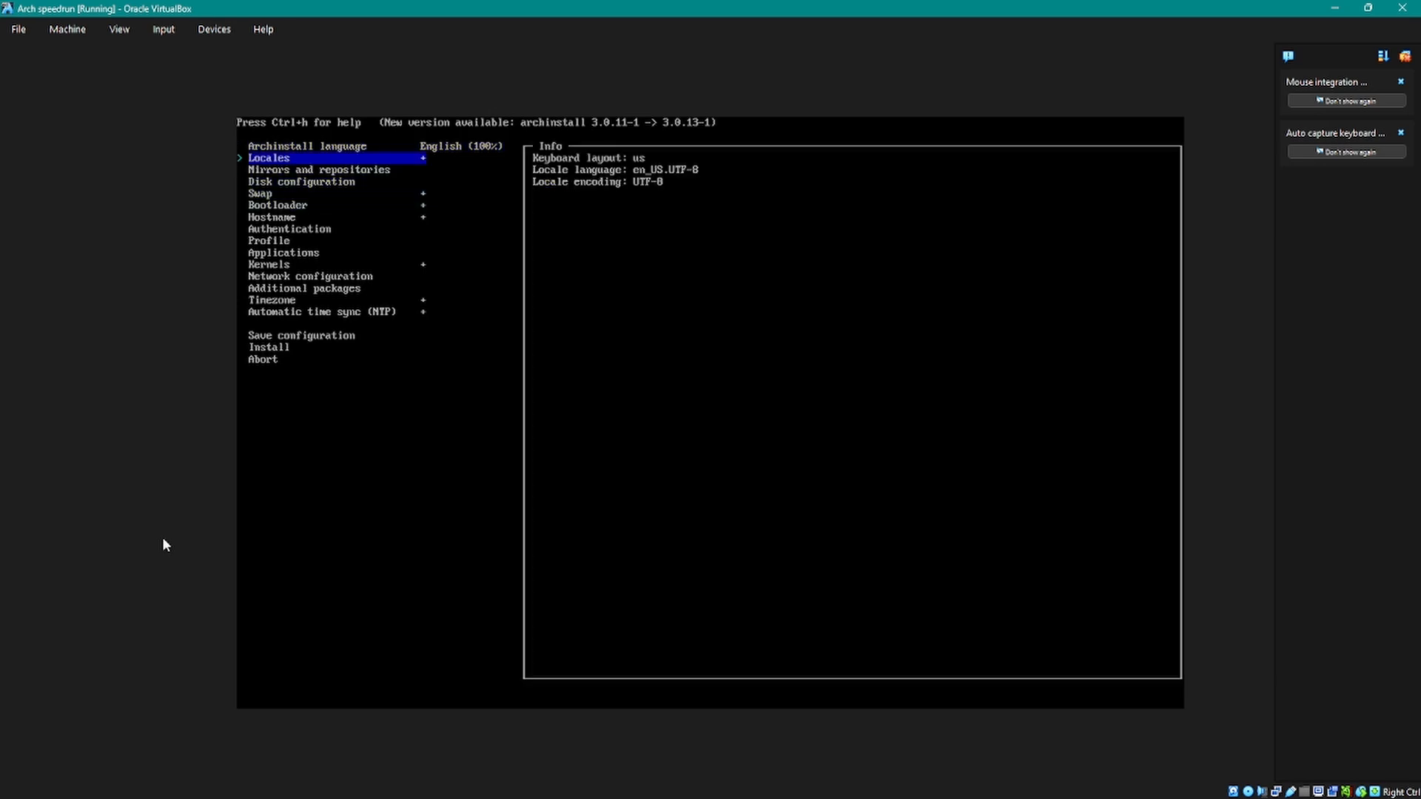
key(Down)
key(Up)
key(Down)
key(Down)
key(Up)
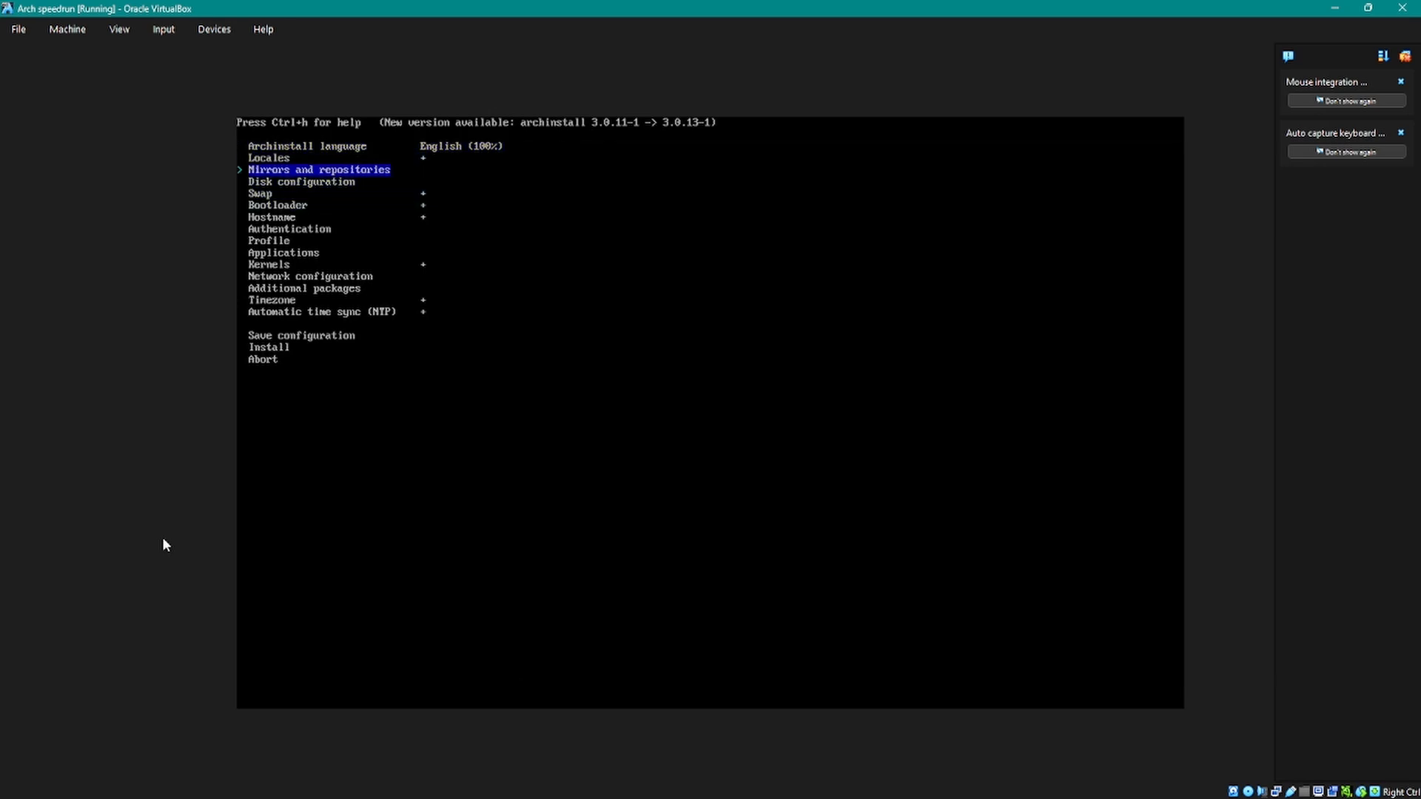
key(Down)
key(Up)
Step: Choose English as the Archinstall language
key(Up)
key(Down)
key(Up)
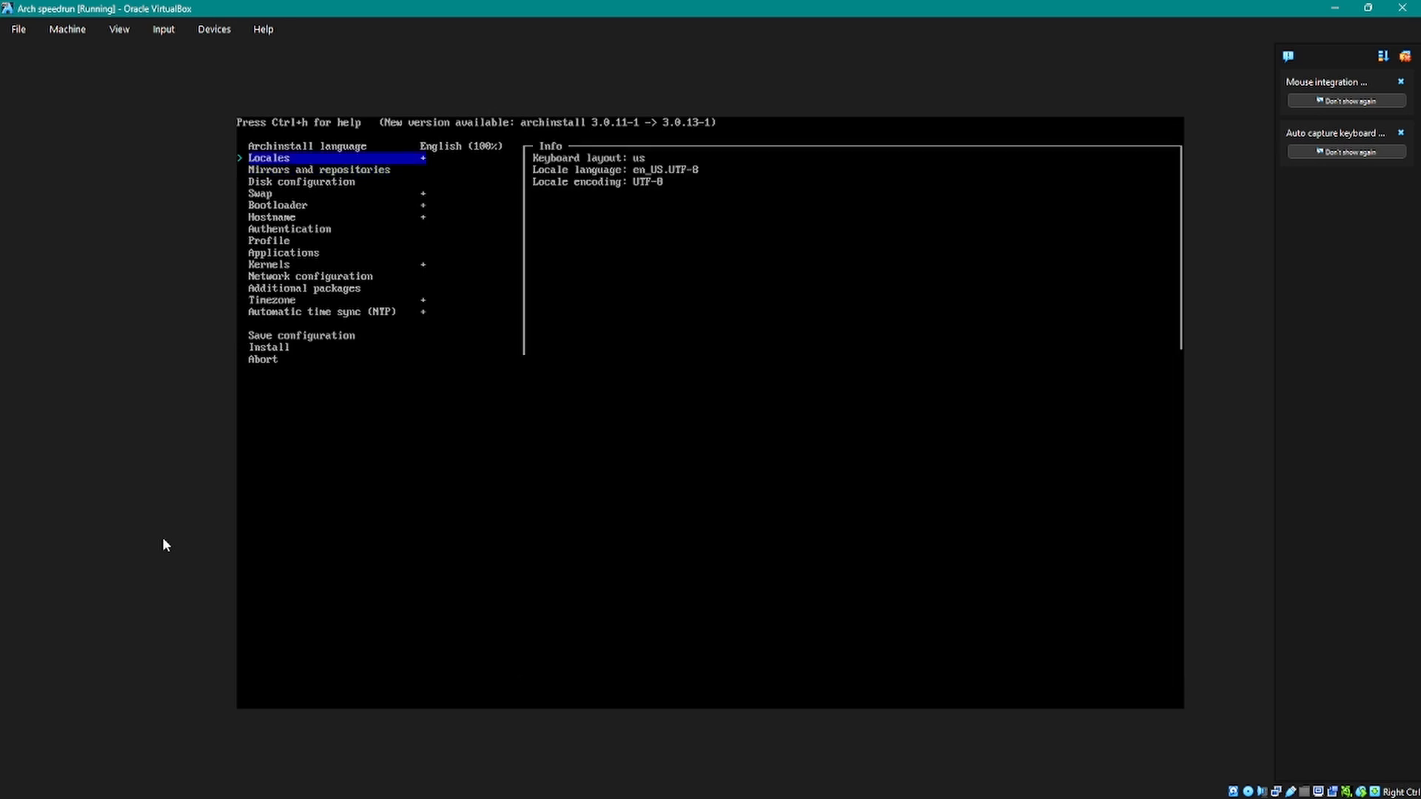
key(Down)
key(Up)
key(Up)
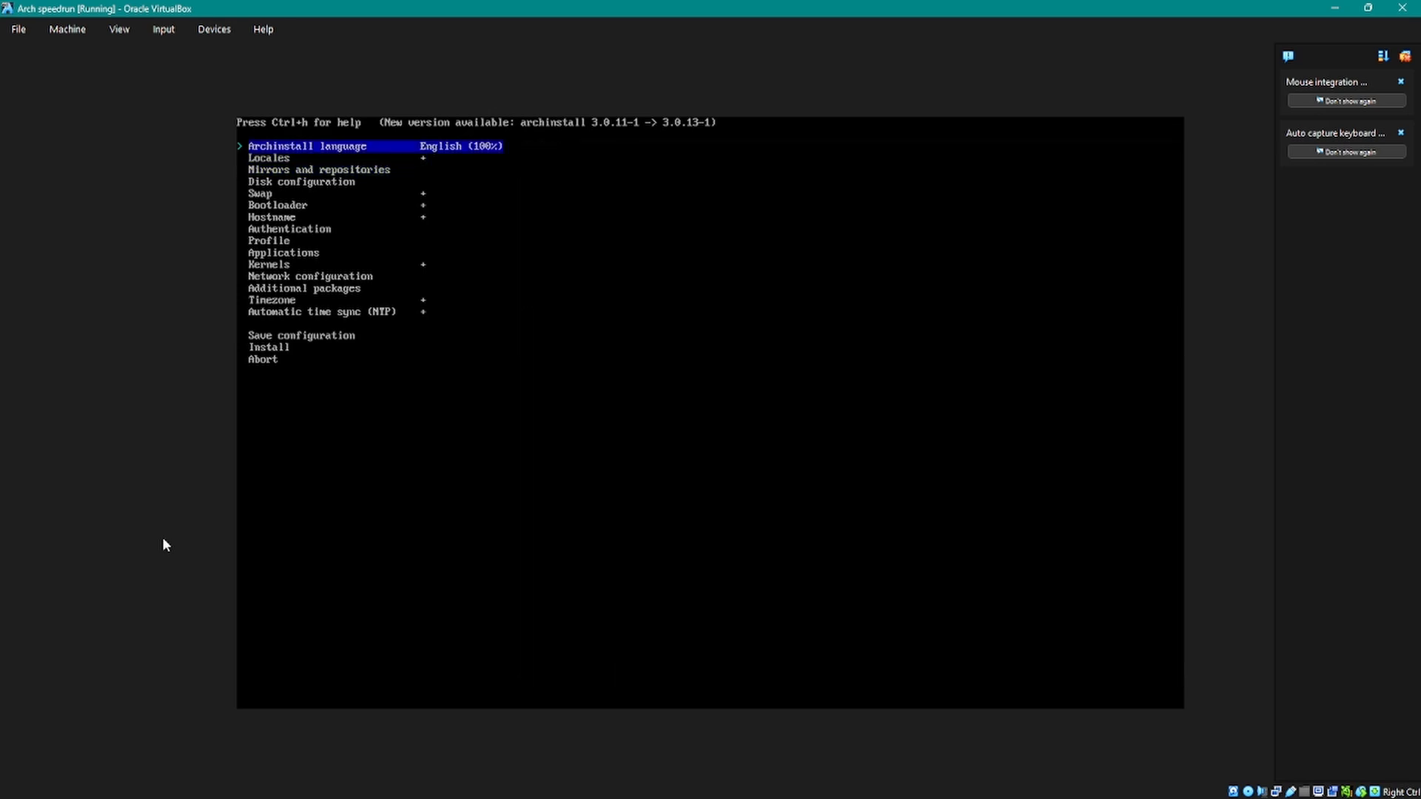
key(Return)
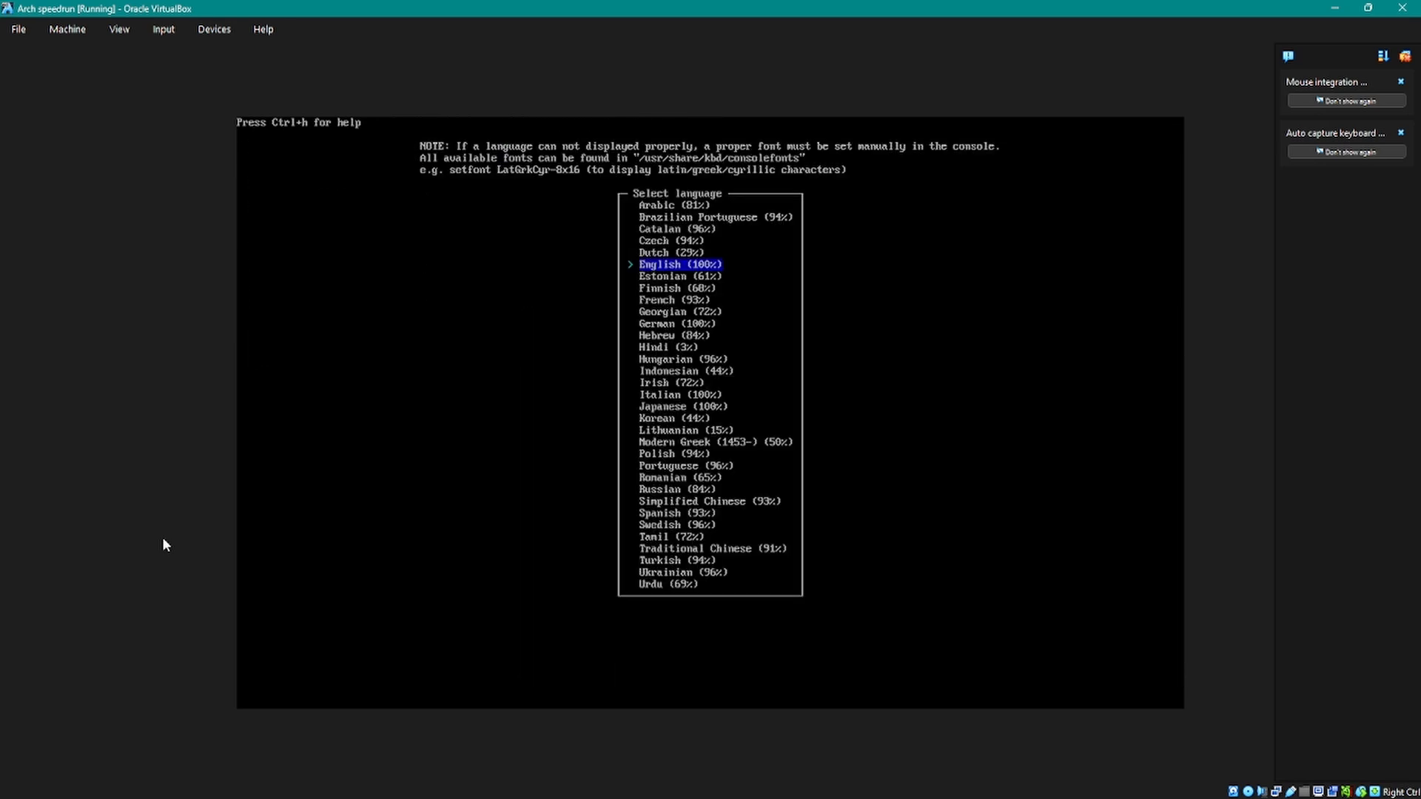
key(Return)
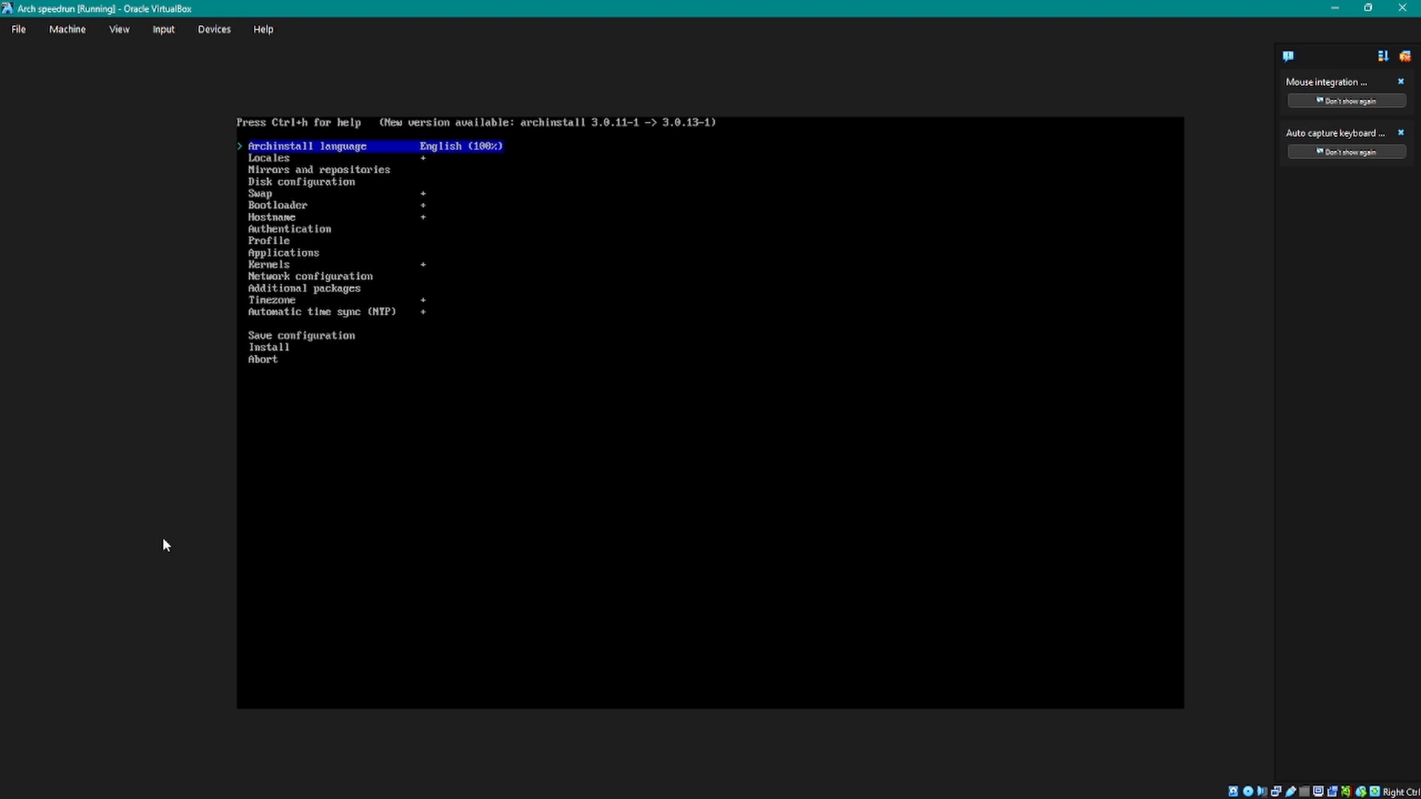
Step: Set the keyboard layout to us in the locale settings
key(Down)
key(Up)
key(Down)
key(Down)
key(Up)
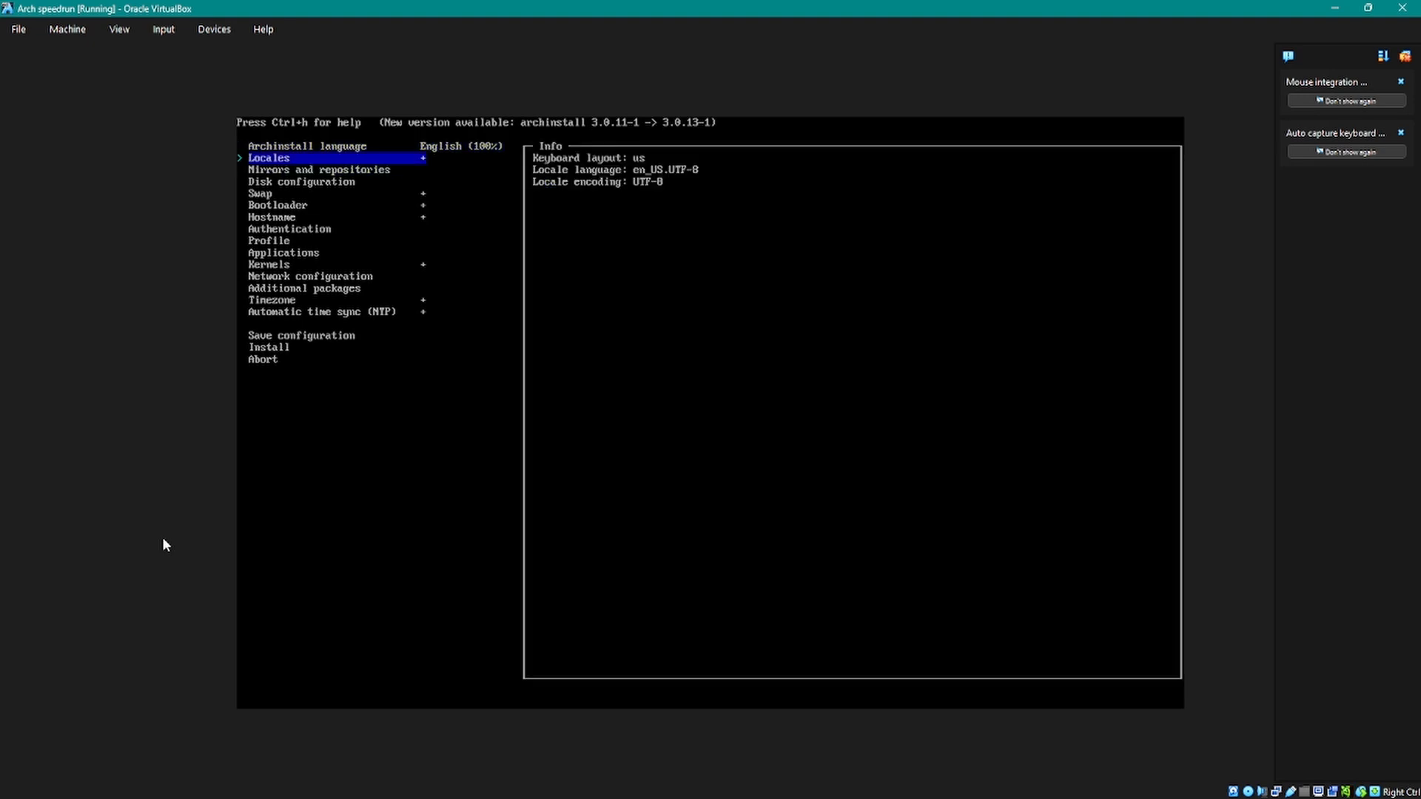
key(Return)
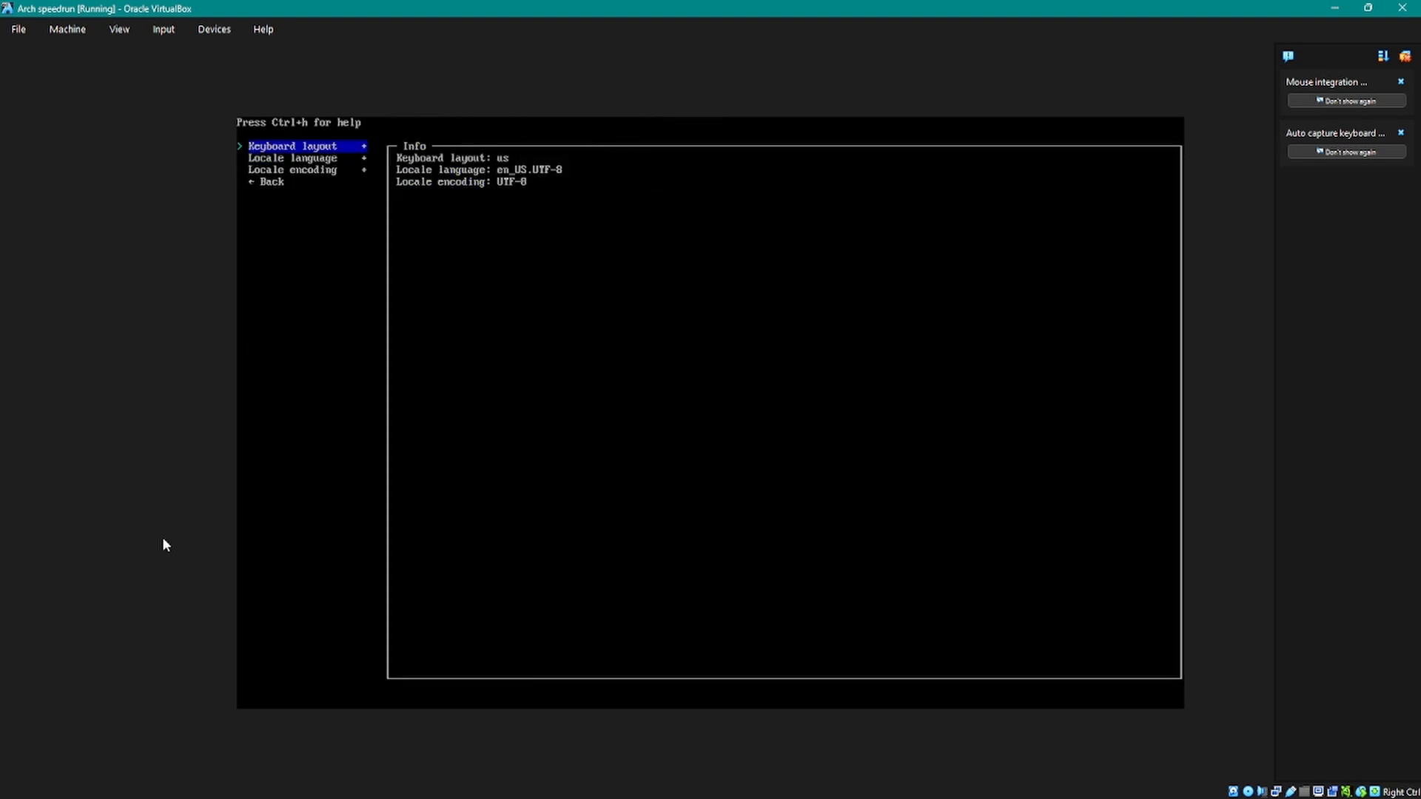
key(Return)
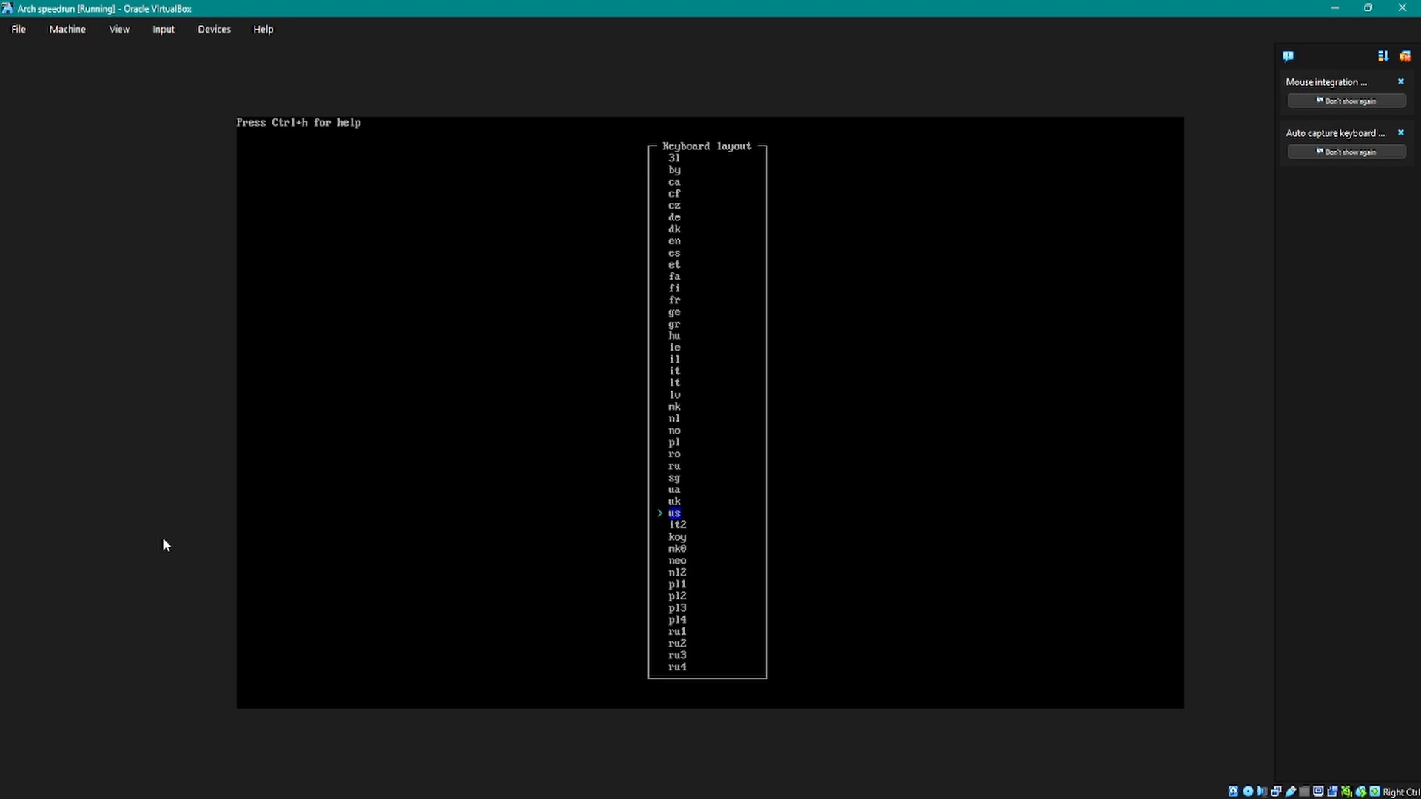
key(Return)
Step: Set the locale language to en_US.UTF-8 and return to the main configuration list
key(Down)
key(Return)
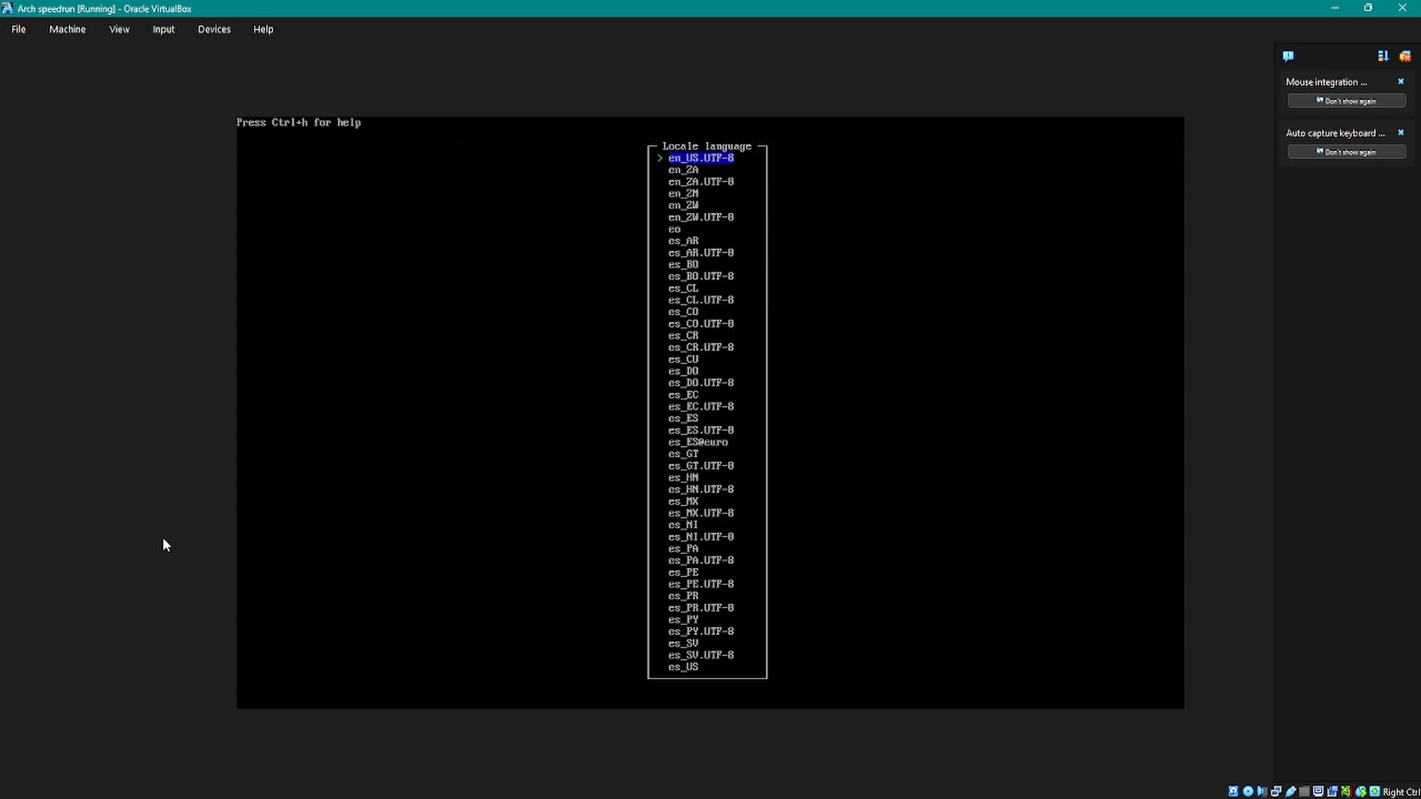
key(Up)
key(Down)
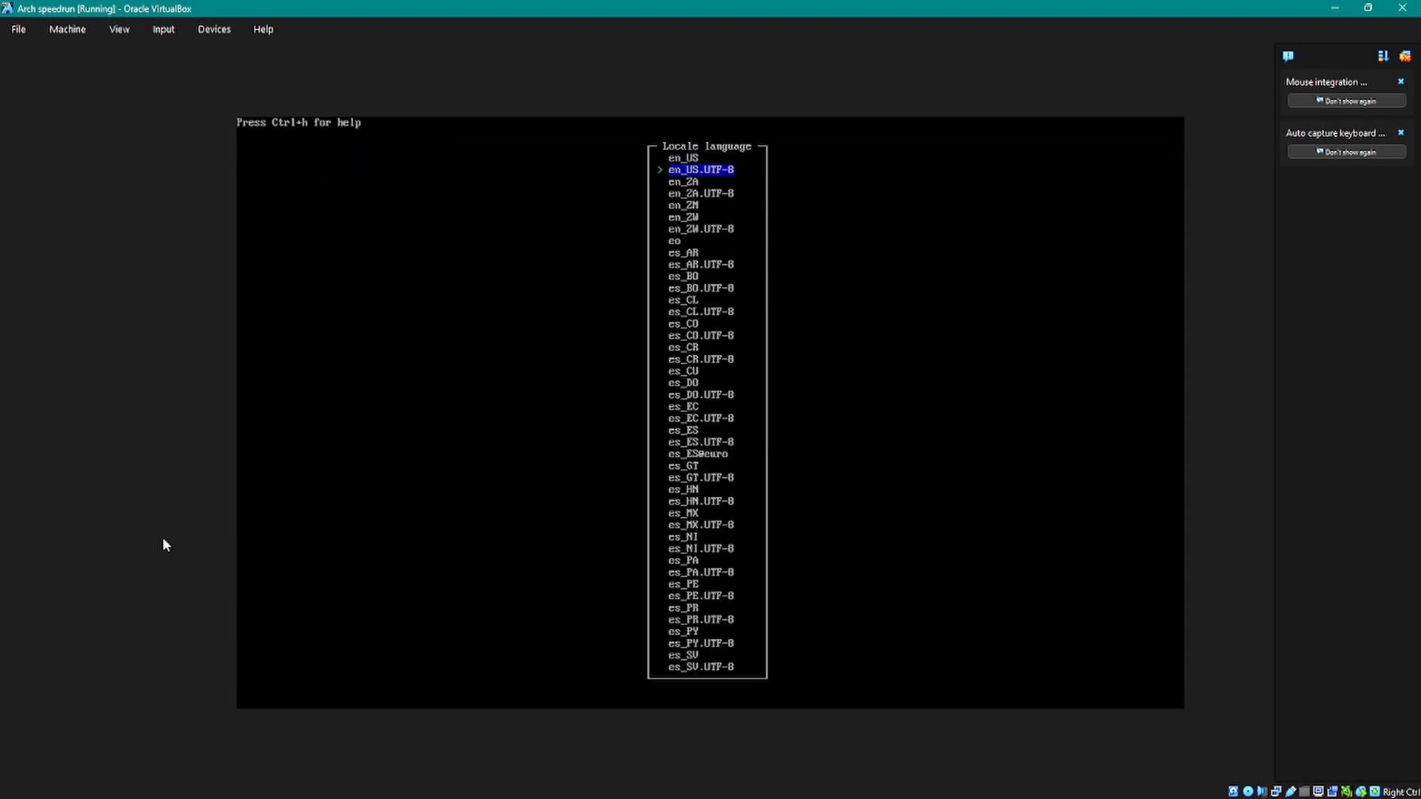
key(Up)
key(Up)
key(Up)
key(Up)
key(Up)
key(Up)
key(Up)
key(Up)
key(Up)
key(Up)
key(Up)
key(Up)
key(Up)
key(Up)
key(Up)
key(Up)
key(Up)
key(Up)
key(Up)
key(Up)
key(Up)
key(Up)
key(Up)
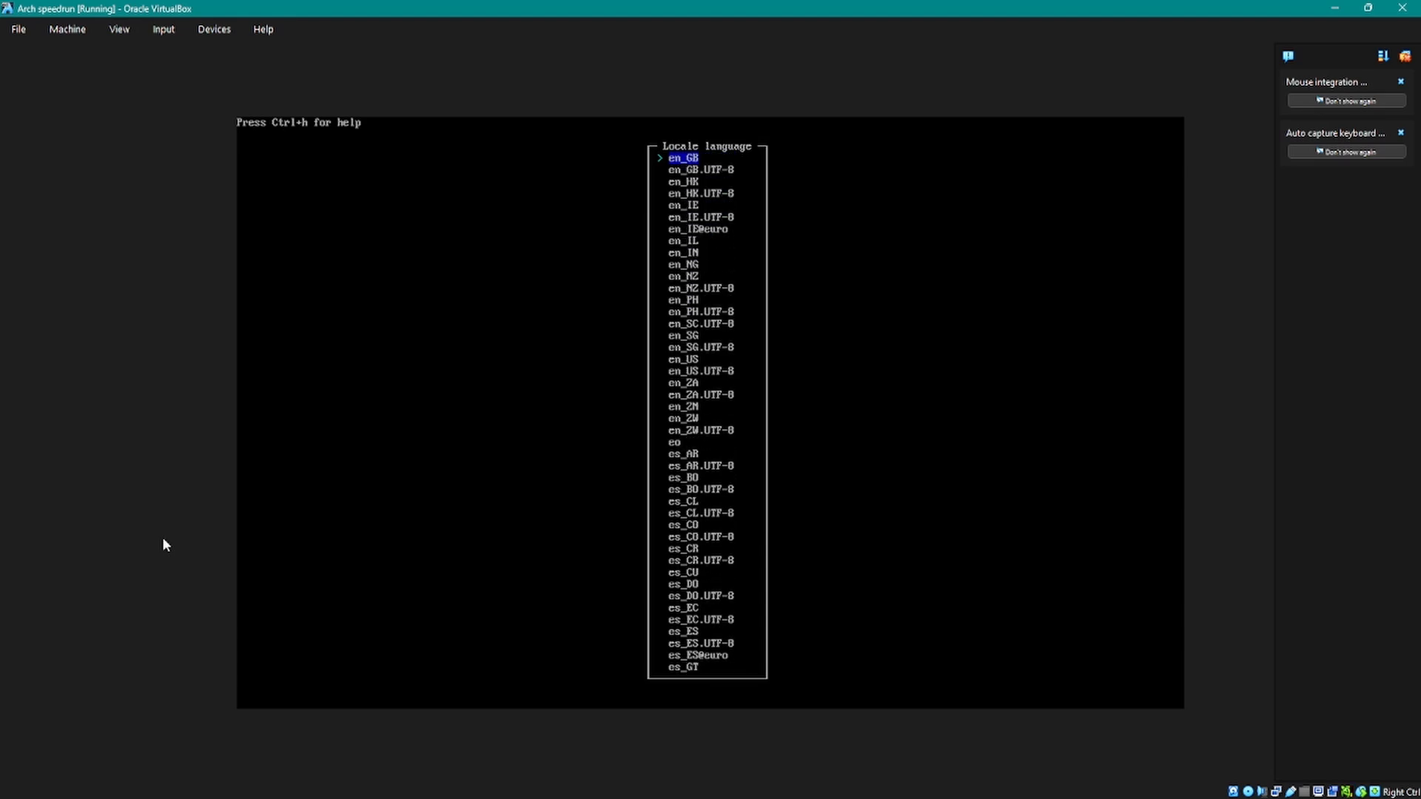
key(Down)
key(Down)
key(Down)
key(Down)
key(Down)
key(Down)
key(Down)
key(Down)
key(Down)
key(Down)
key(Down)
key(Down)
key(Down)
key(Down)
key(Down)
key(Down)
key(Down)
key(Down)
key(Down)
key(Down)
key(Down)
key(Down)
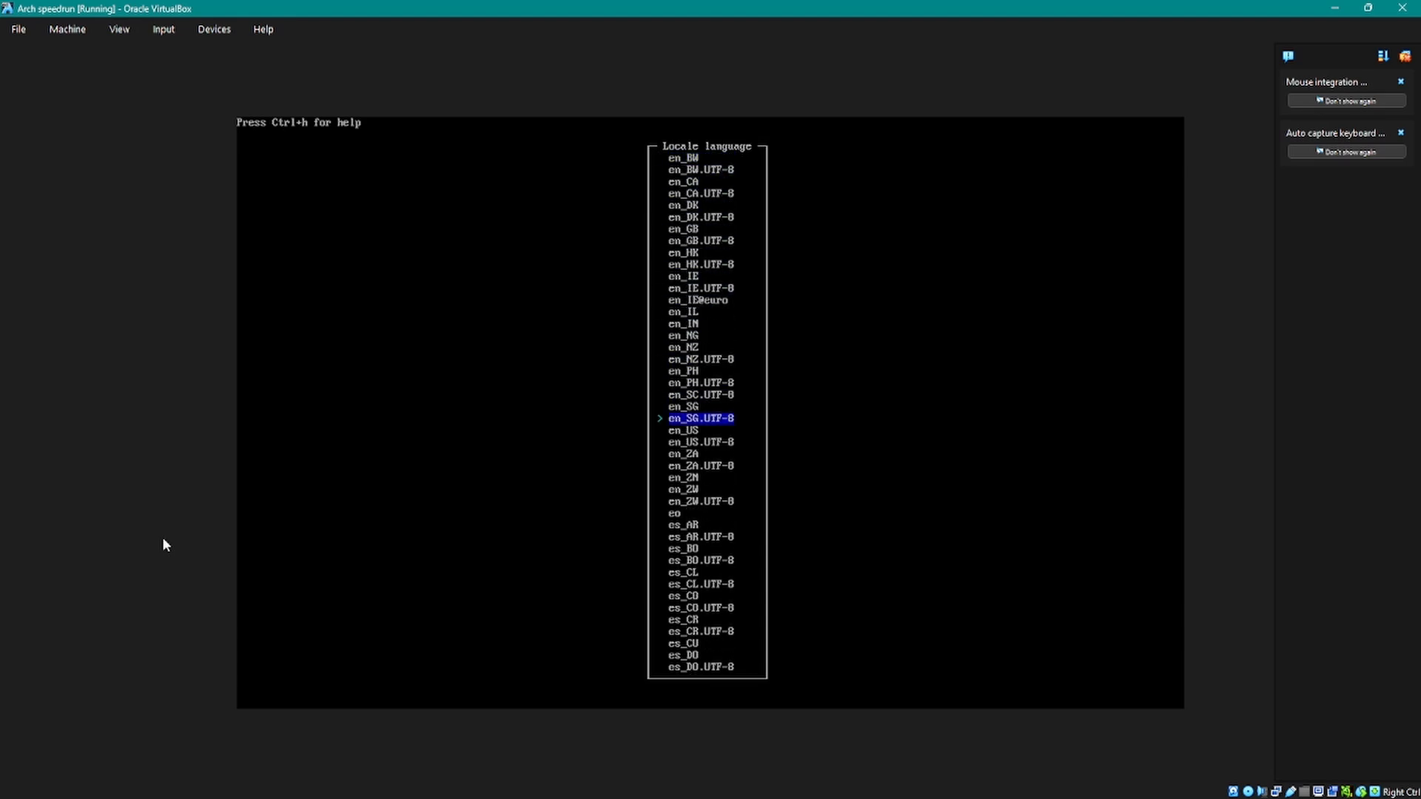
key(Down)
key(Down)
key(Return)
key(Down)
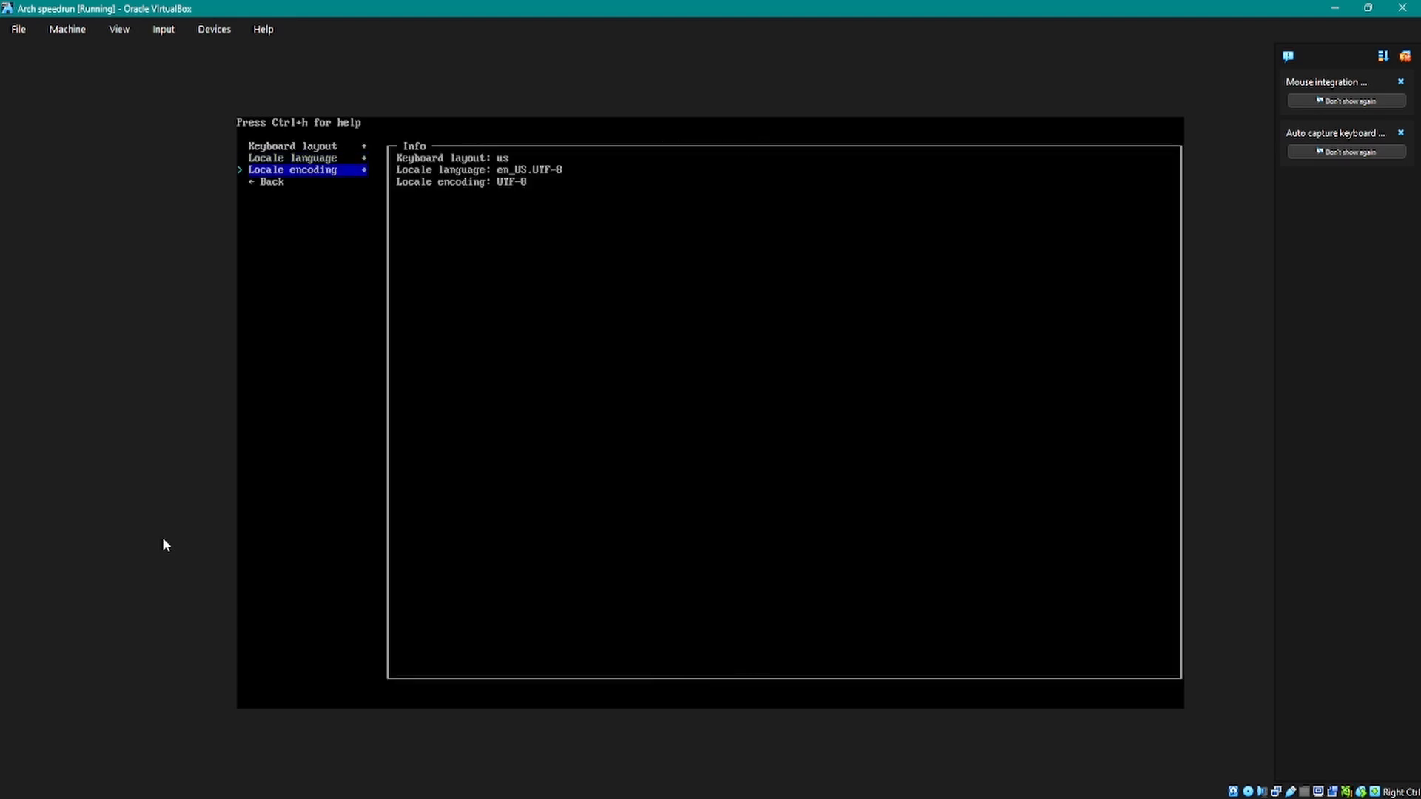
key(Down)
key(Up)
Step: Select Worldwide and United States as the mirror regions for the package repositories
key(Down)
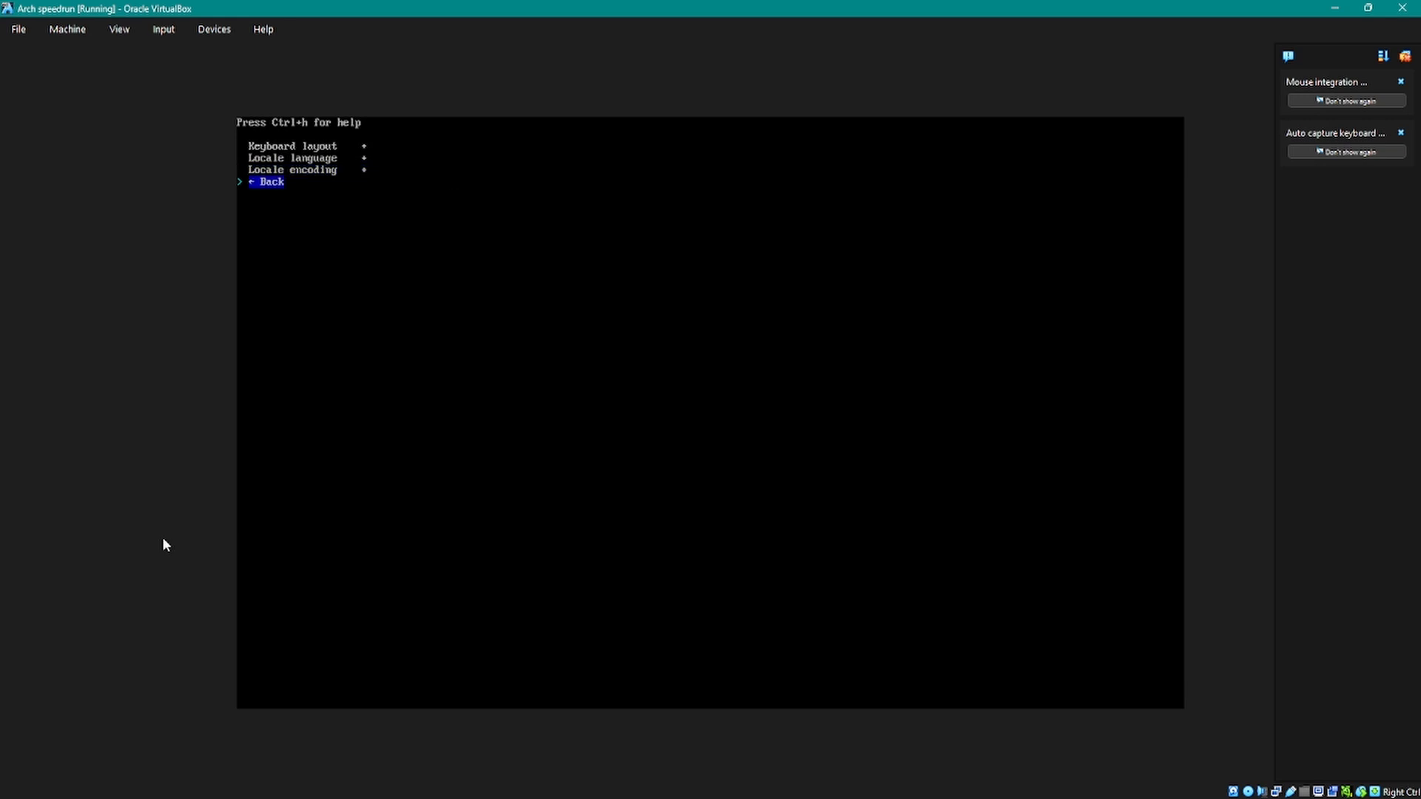
key(Return)
key(Down)
key(Return)
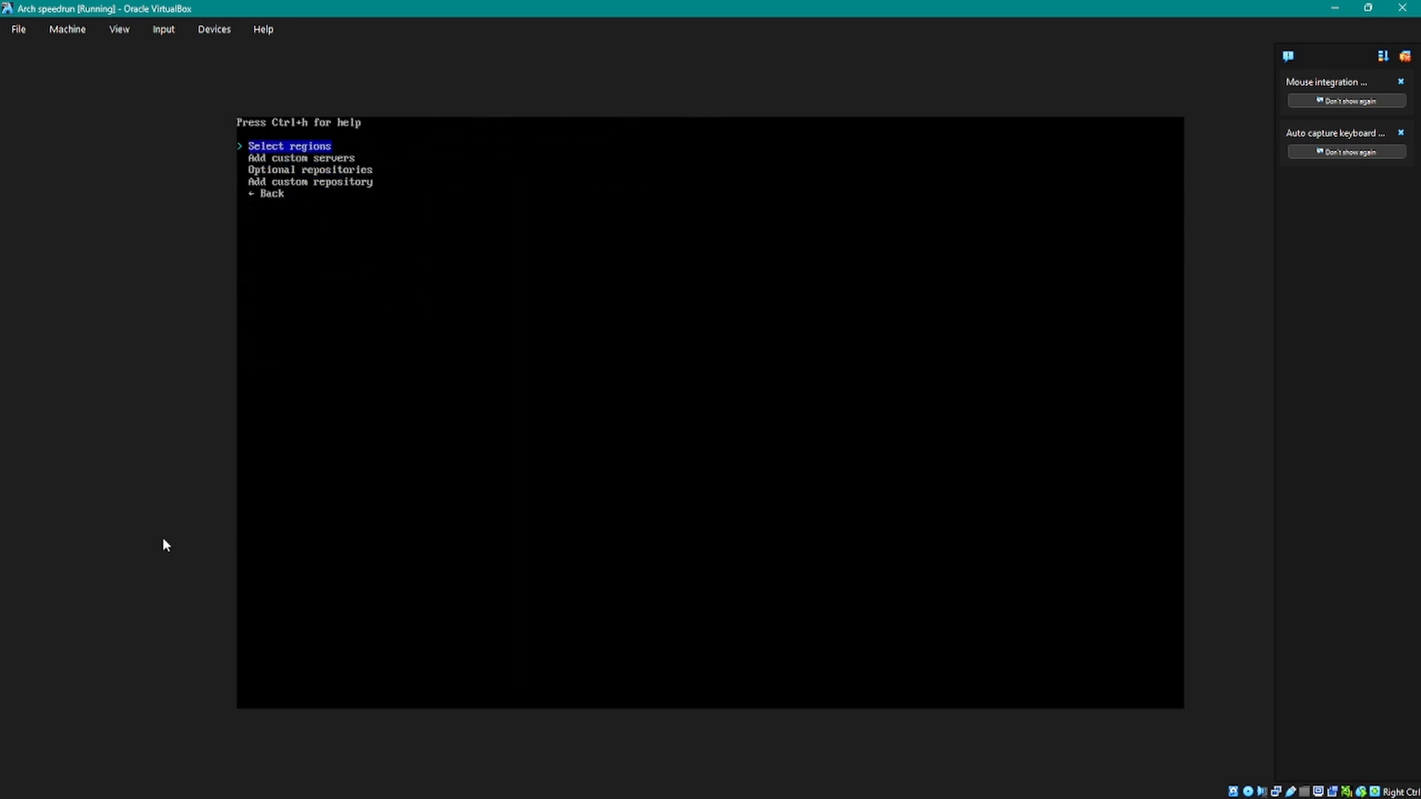
key(Return)
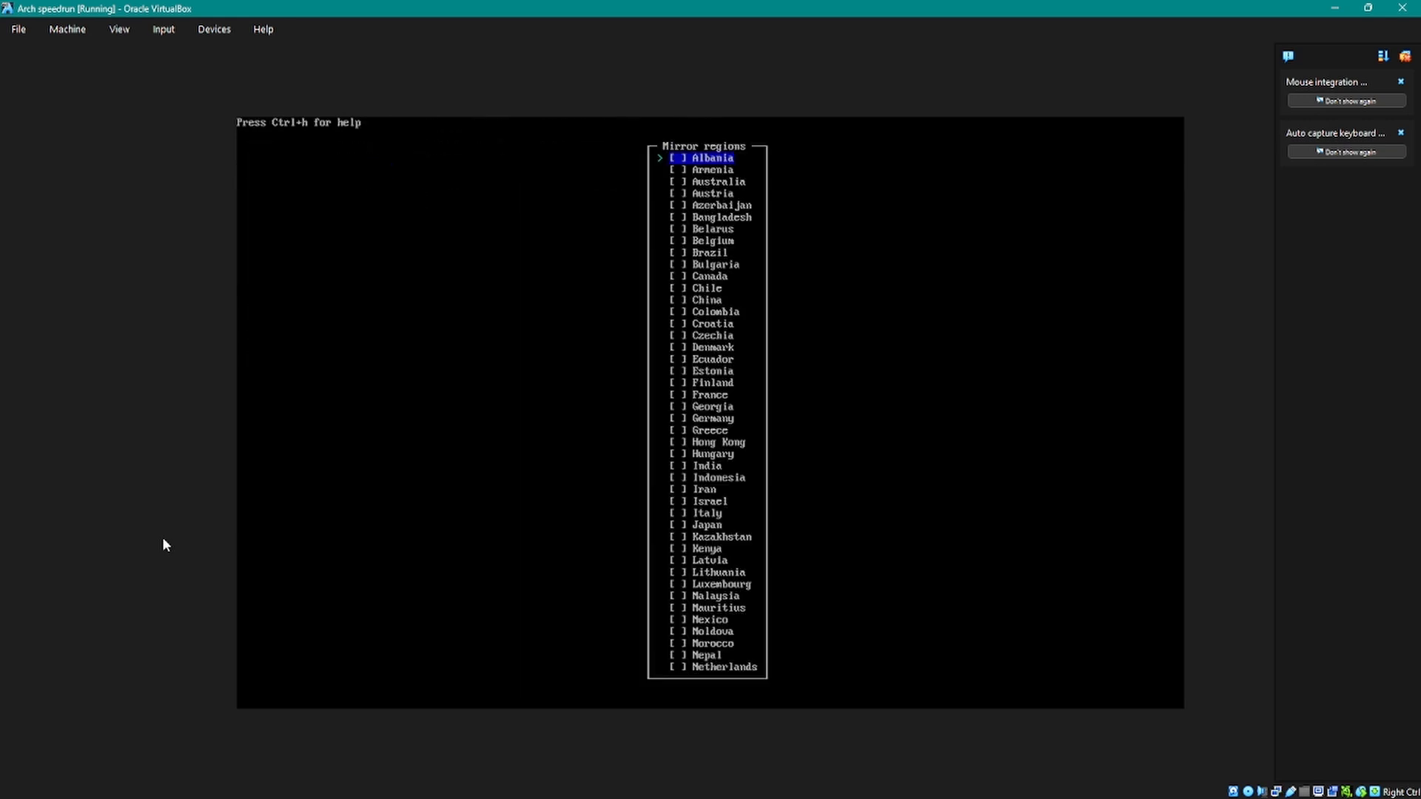
key(Up)
key(space)
key(Up)
key(Up)
key(Up)
key(Up)
key(Up)
key(Up)
key(Down)
key(Down)
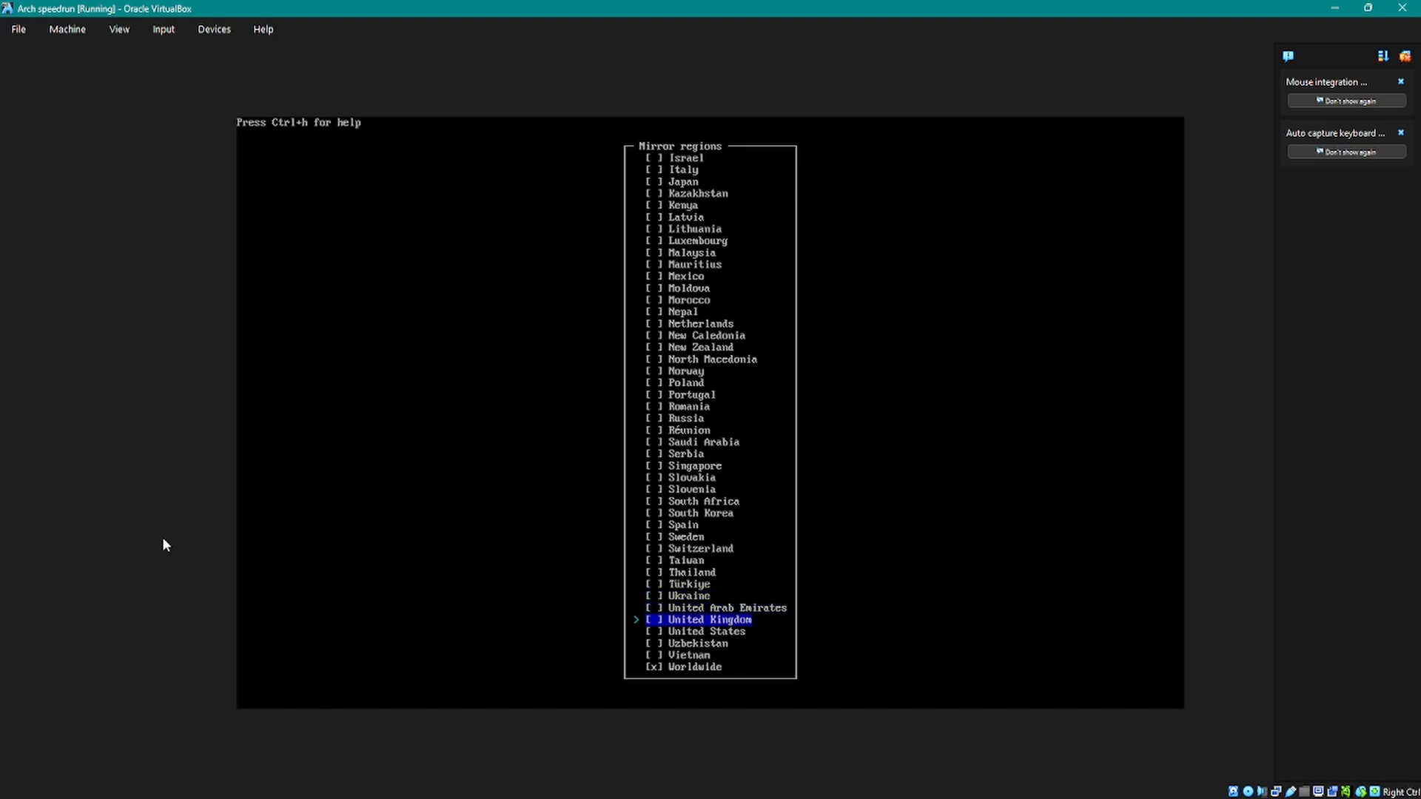
key(Down)
key(space)
key(Return)
key(Down)
key(Down)
key(Down)
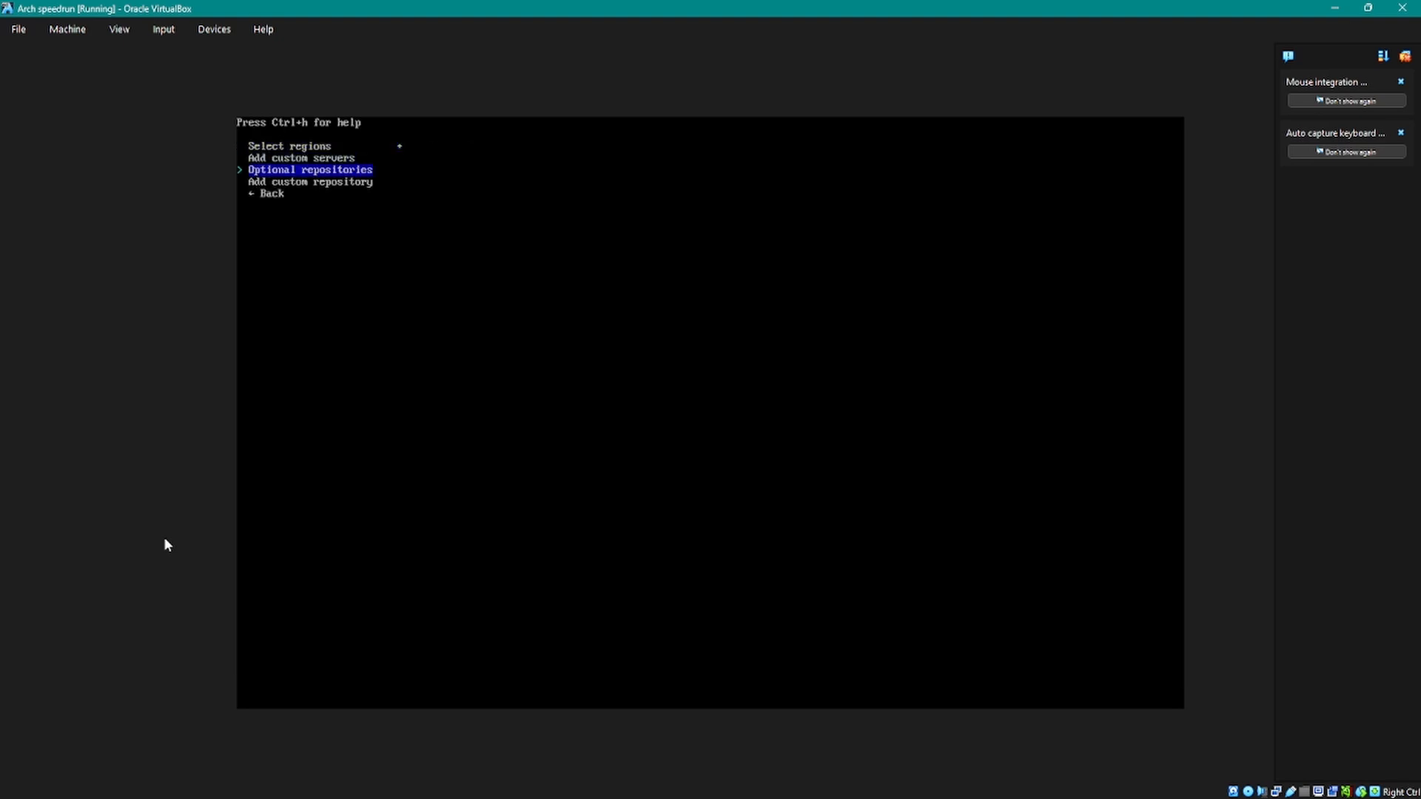
key(Up)
key(Up)
key(Down)
key(Down)
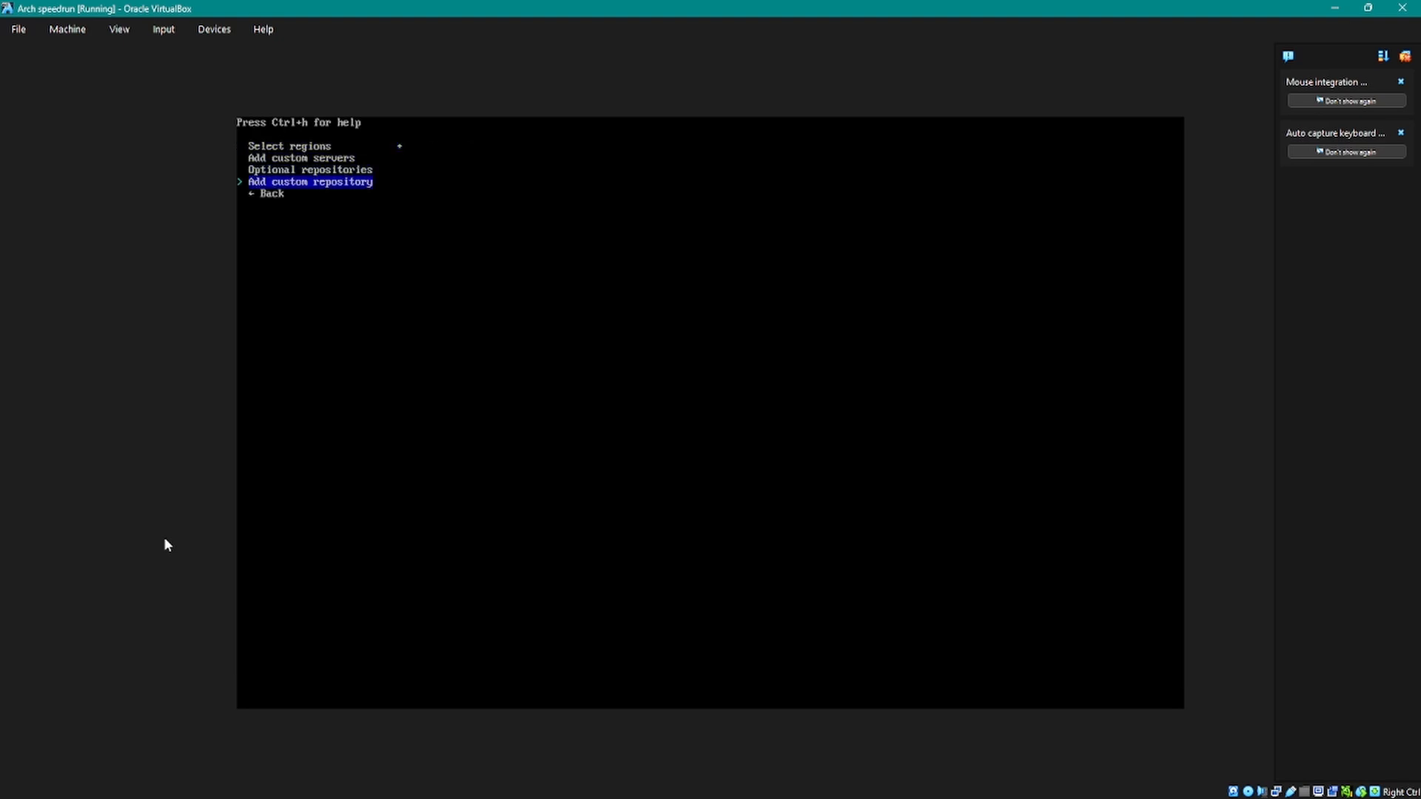
key(Down)
Step: Leave the mirrors and repositories settings and return to the main configuration list
key(Down)
key(Down)
key(Down)
key(Down)
key(Up)
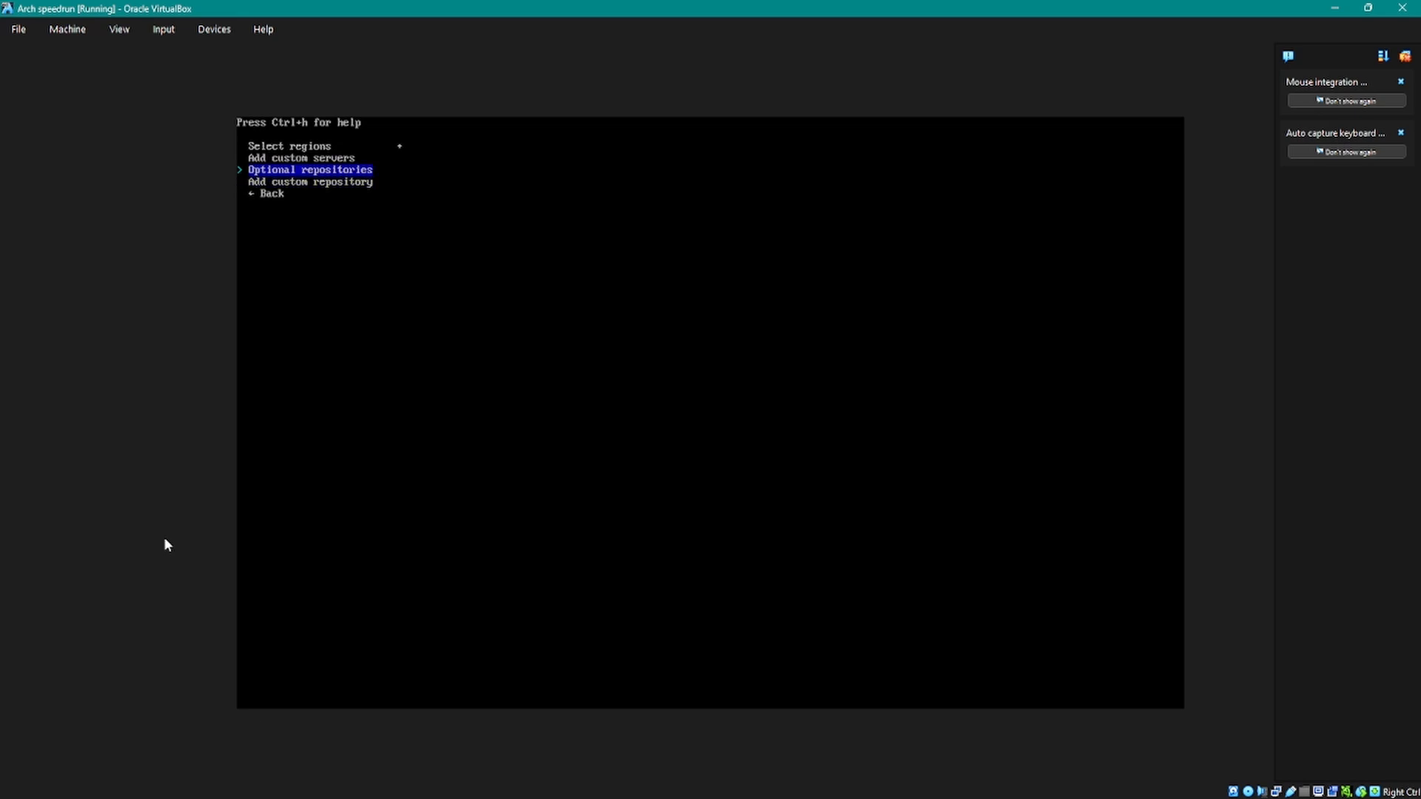
key(Down)
key(Down)
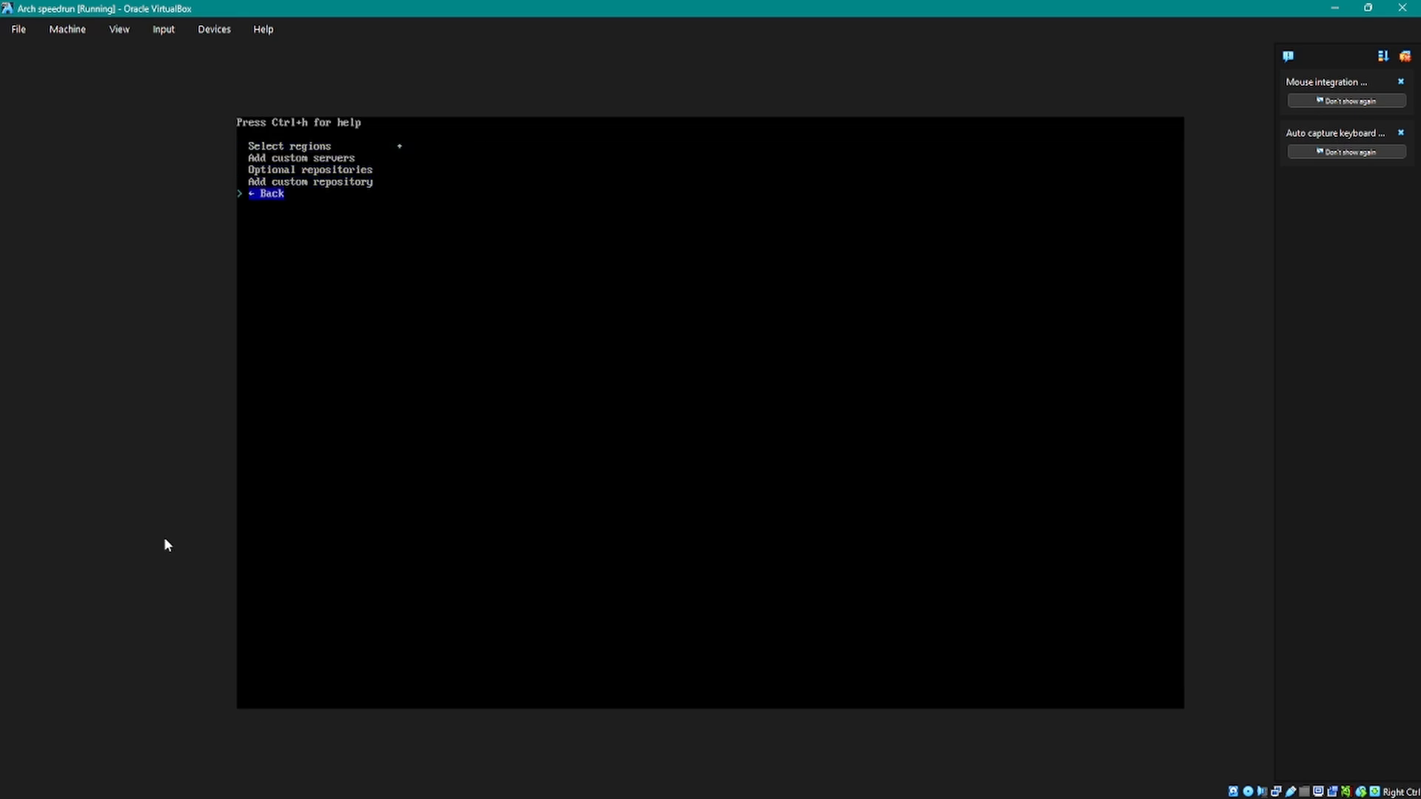
key(Return)
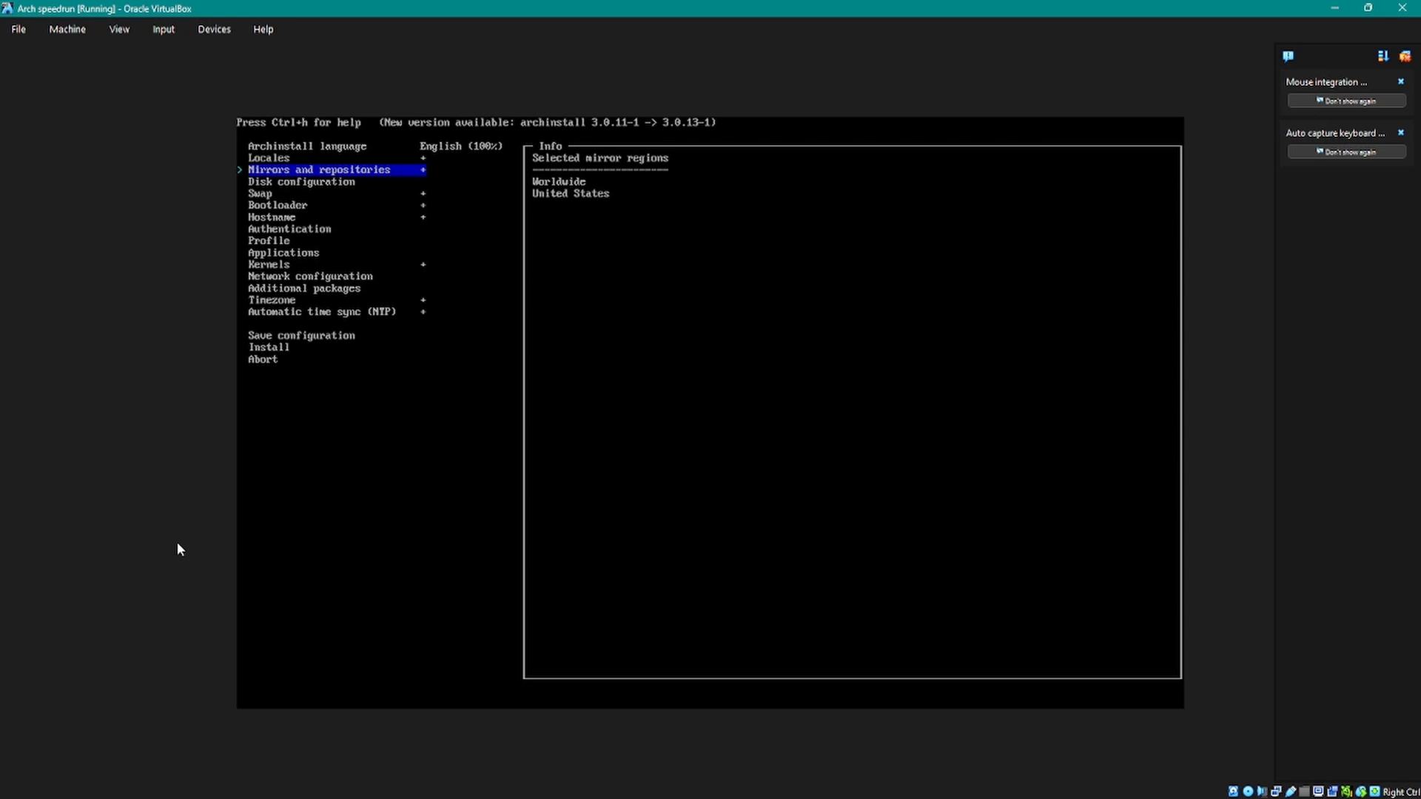
Step: Configure the disk with the best-effort default partition layout on the ATA VBOX HARDDISK at /dev/sda
key(Down)
key(Return)
key(Return)
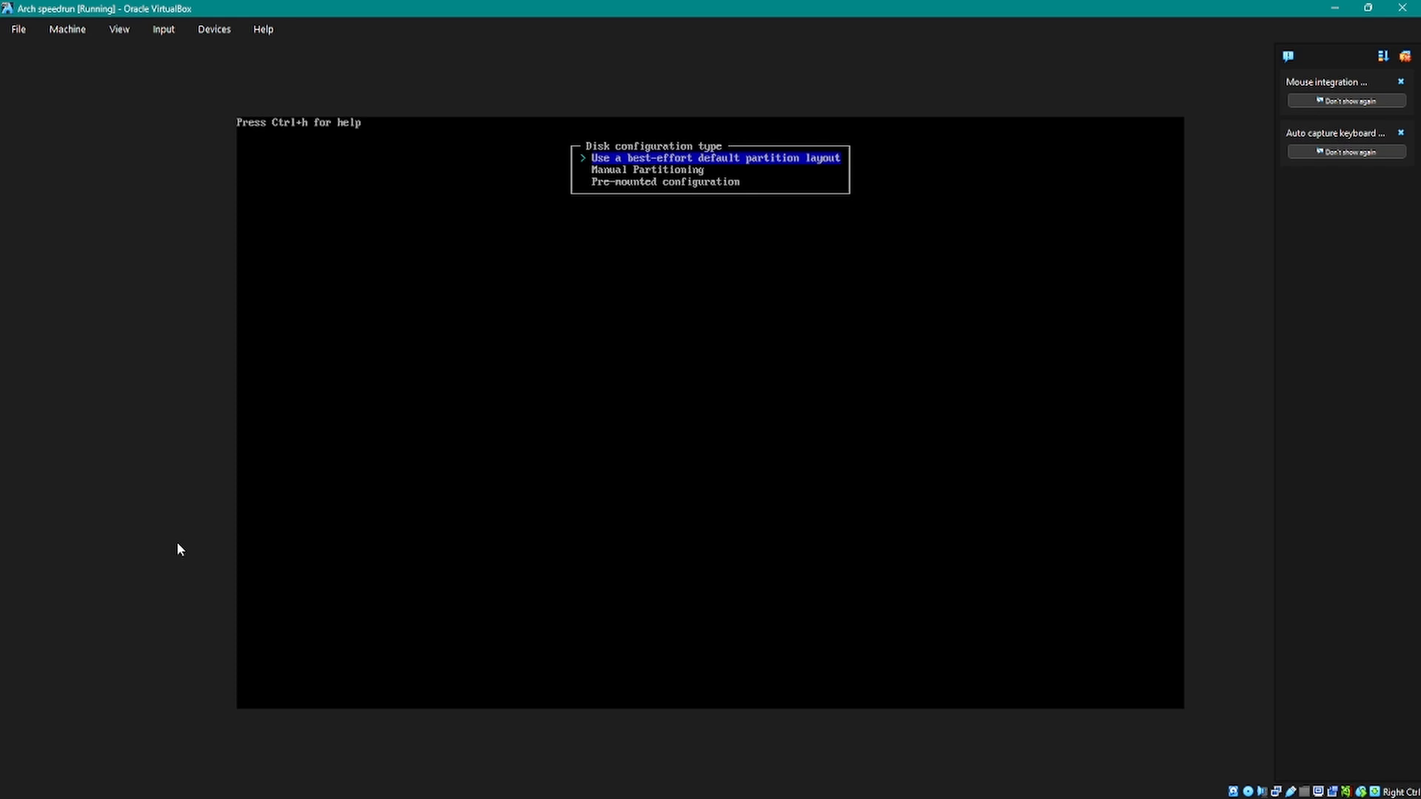
key(Return)
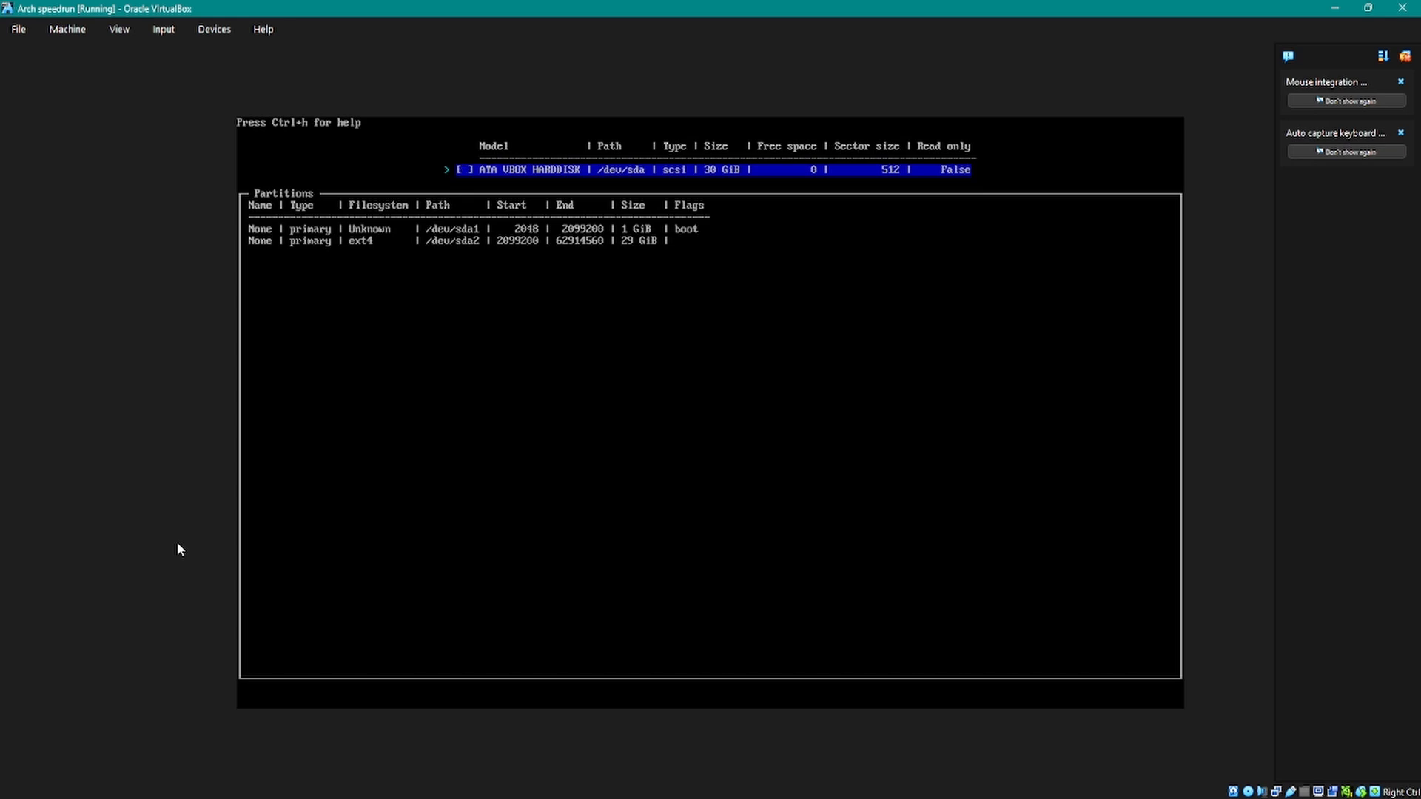
key(Return)
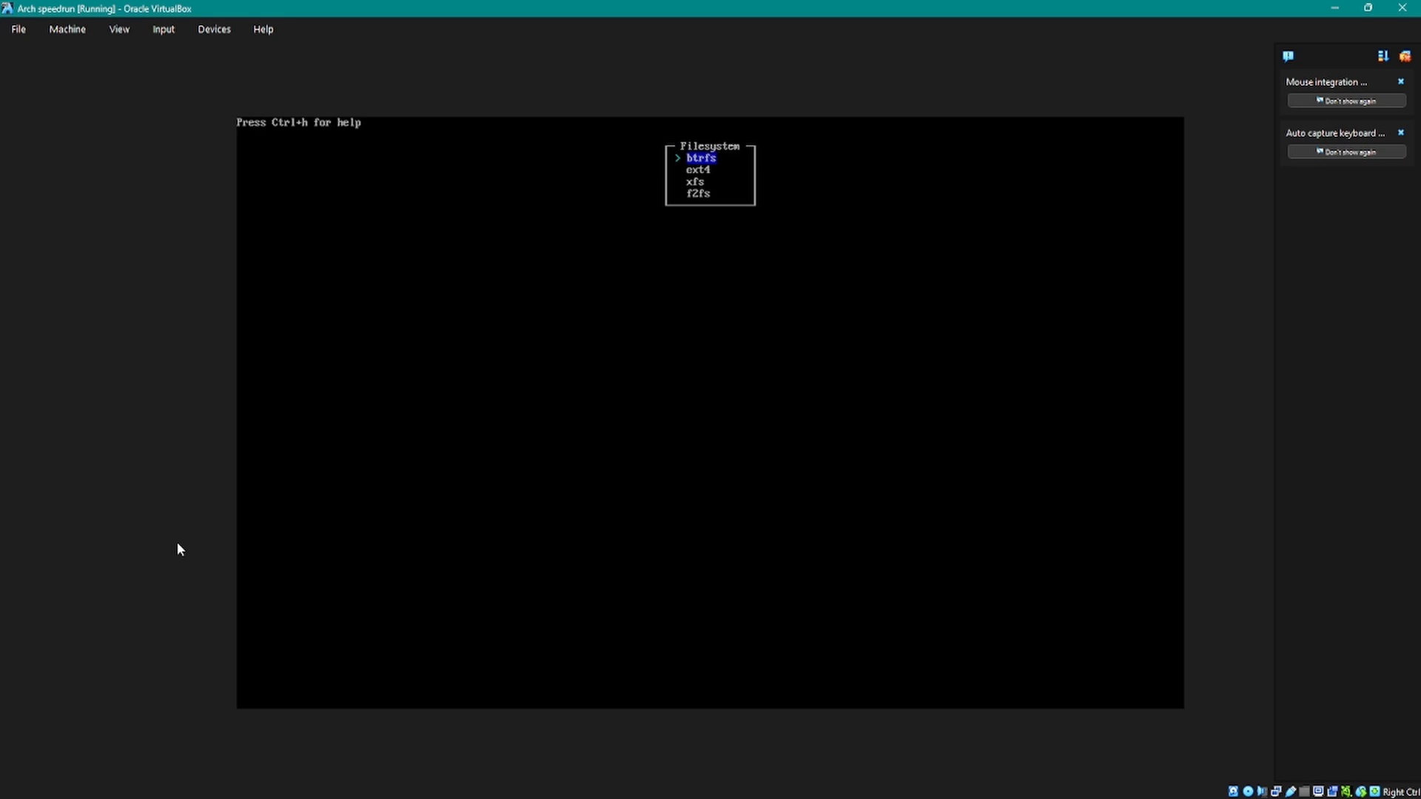
Step: Choose ext4 as the filesystem for the partition layout and leave the disk configuration
key(Down)
key(Return)
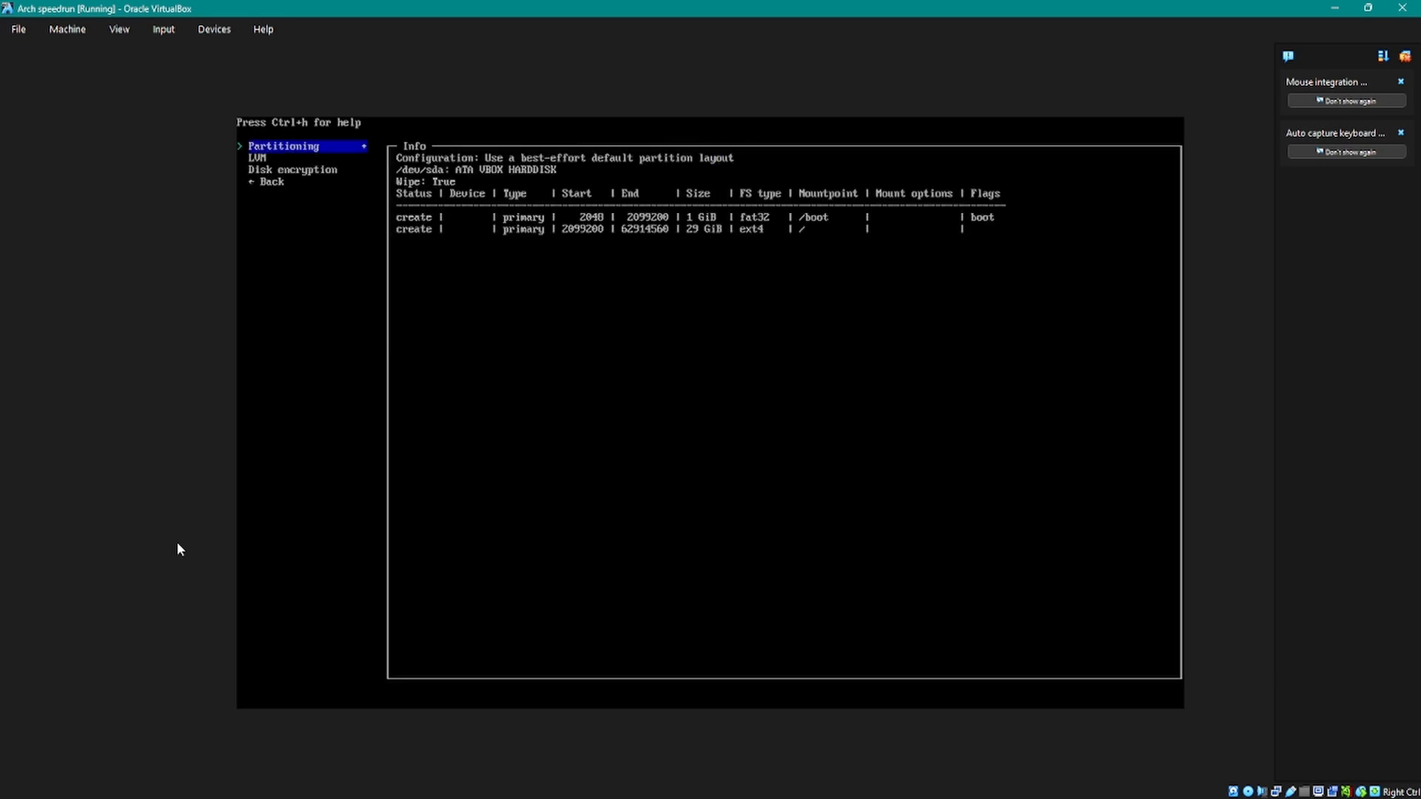
key(Down)
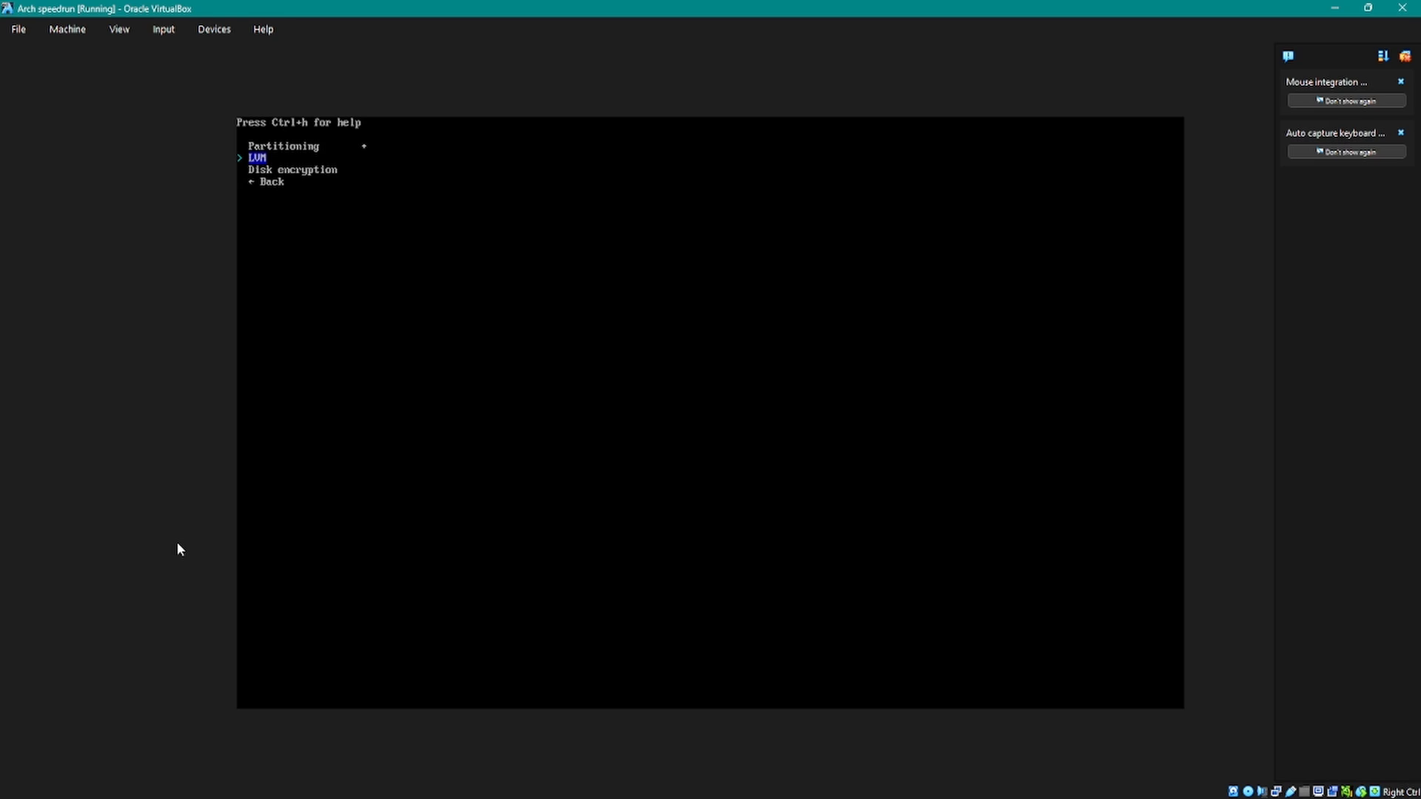
key(Down)
key(Up)
key(Down)
Step: Enable swap on zram for the installation
key(Down)
key(Return)
key(Down)
key(Return)
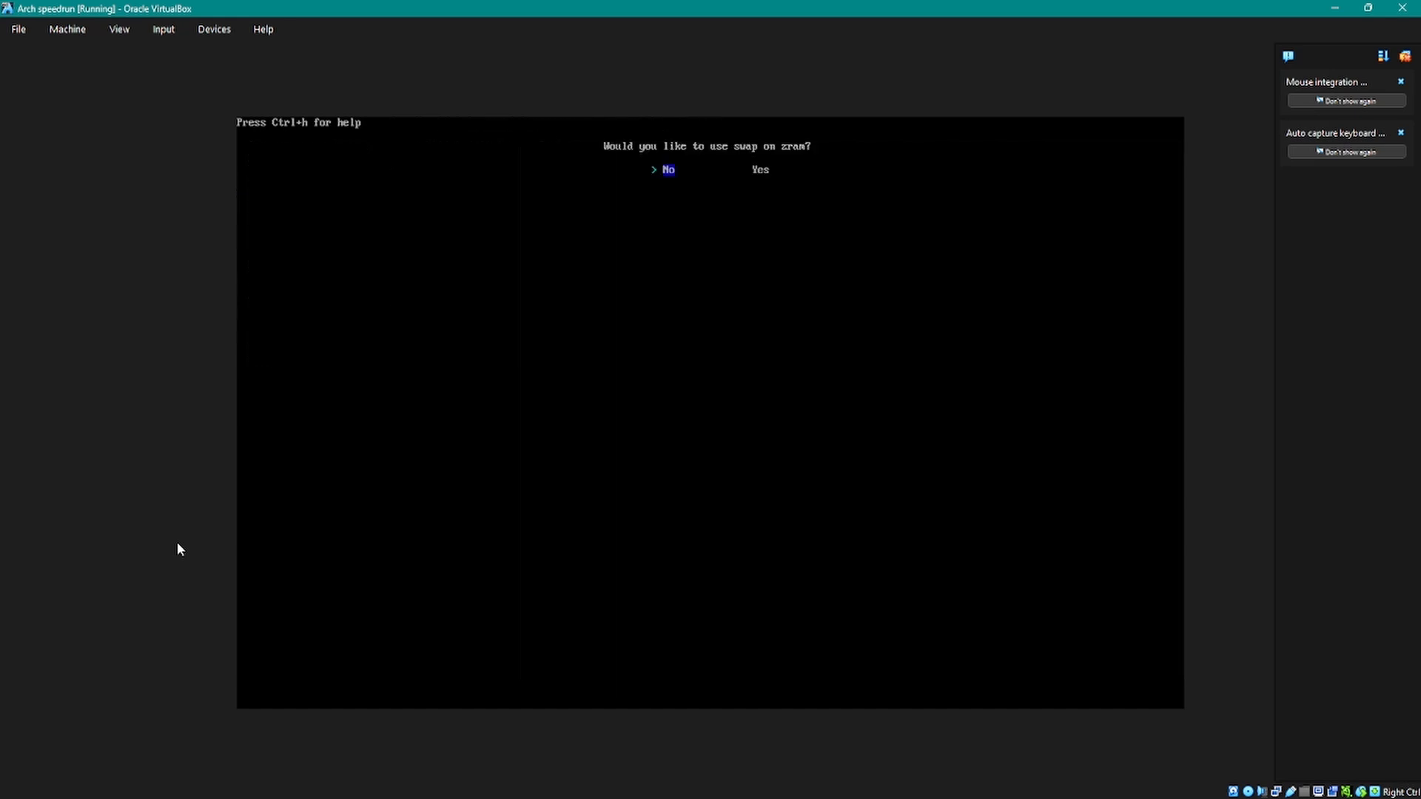
key(Right)
key(Return)
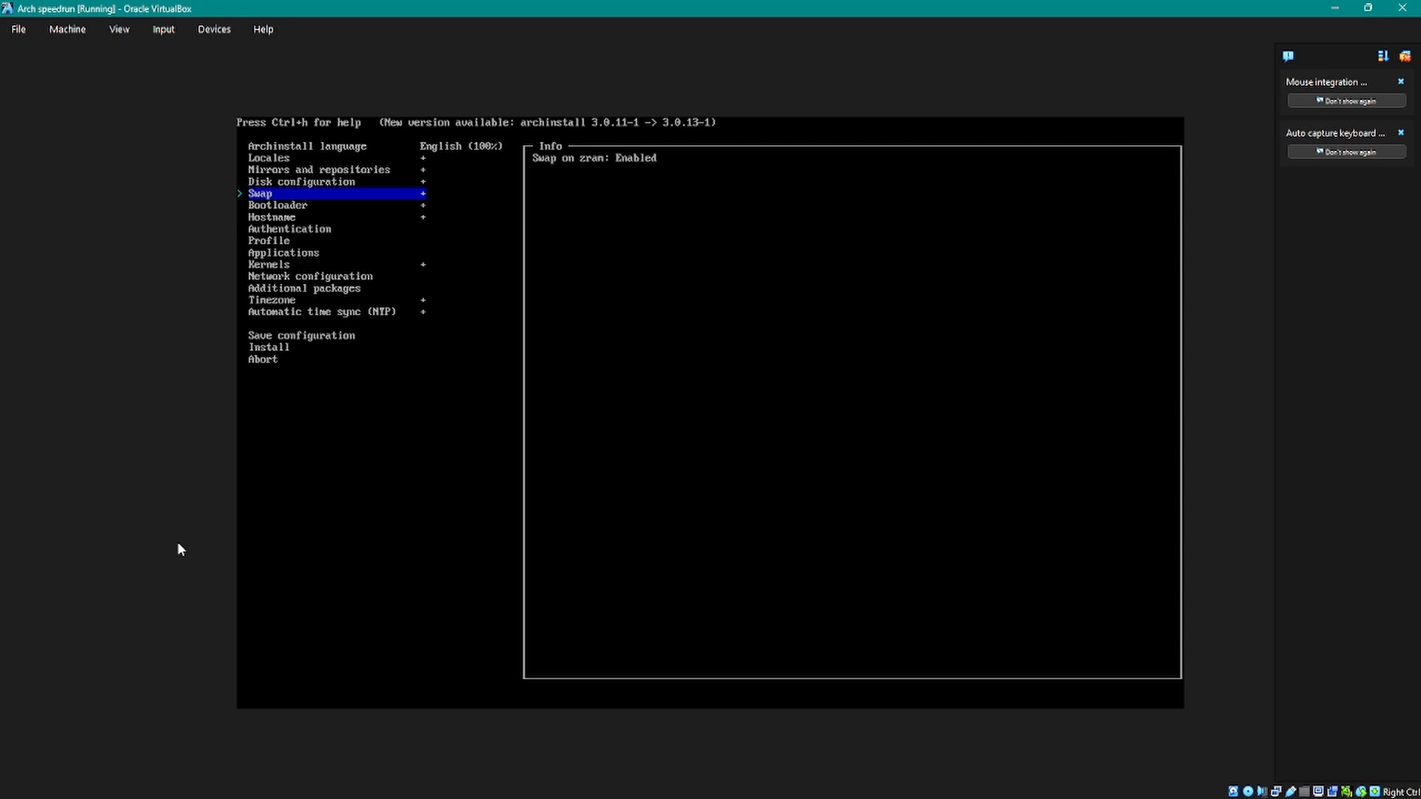
Step: Set the bootloader to Limine instead of the default Grub
key(Down)
key(Return)
key(Down)
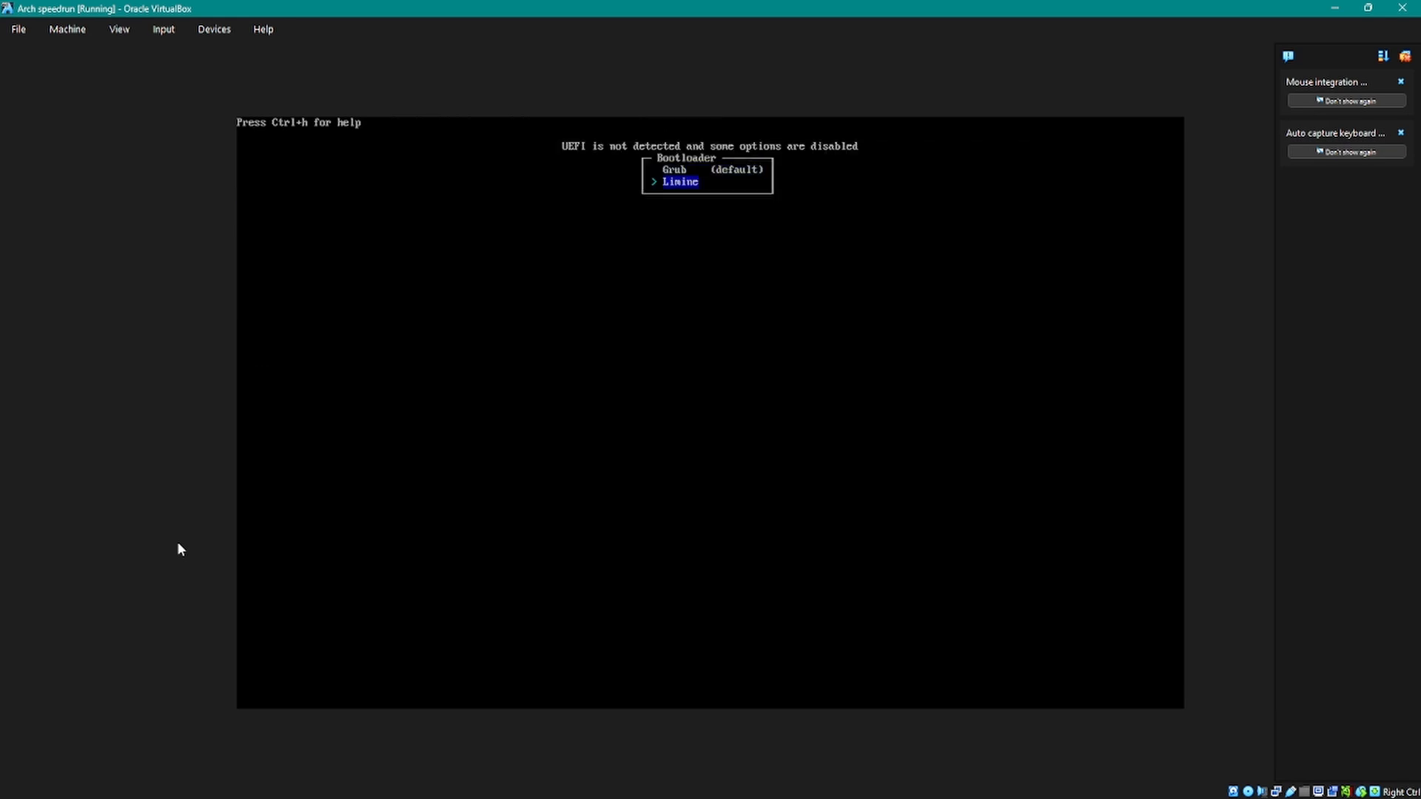
key(Up)
key(Down)
key(Up)
key(Down)
key(Return)
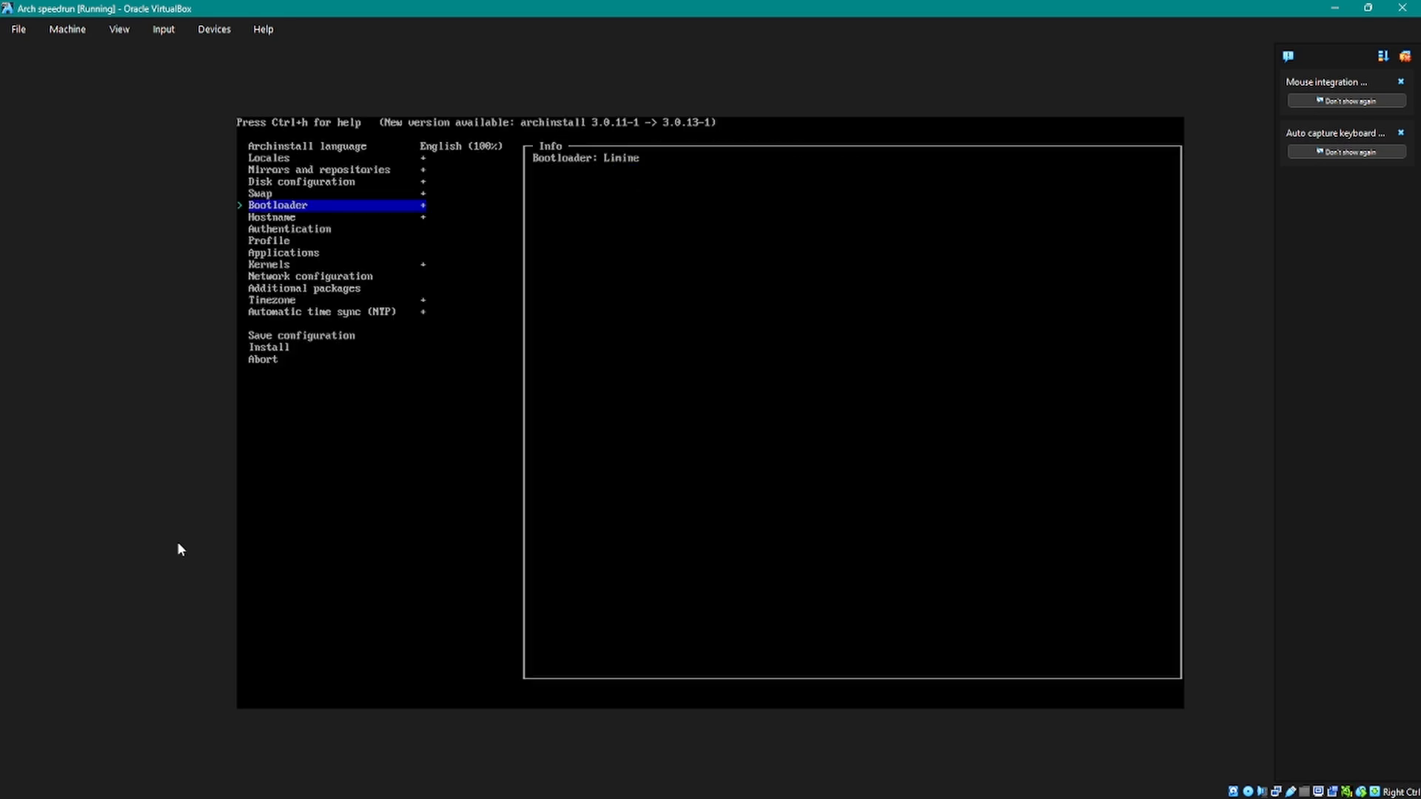
Step: Accept archlinux as the hostname of the new system
key(Down)
key(Up)
key(Down)
key(Return)
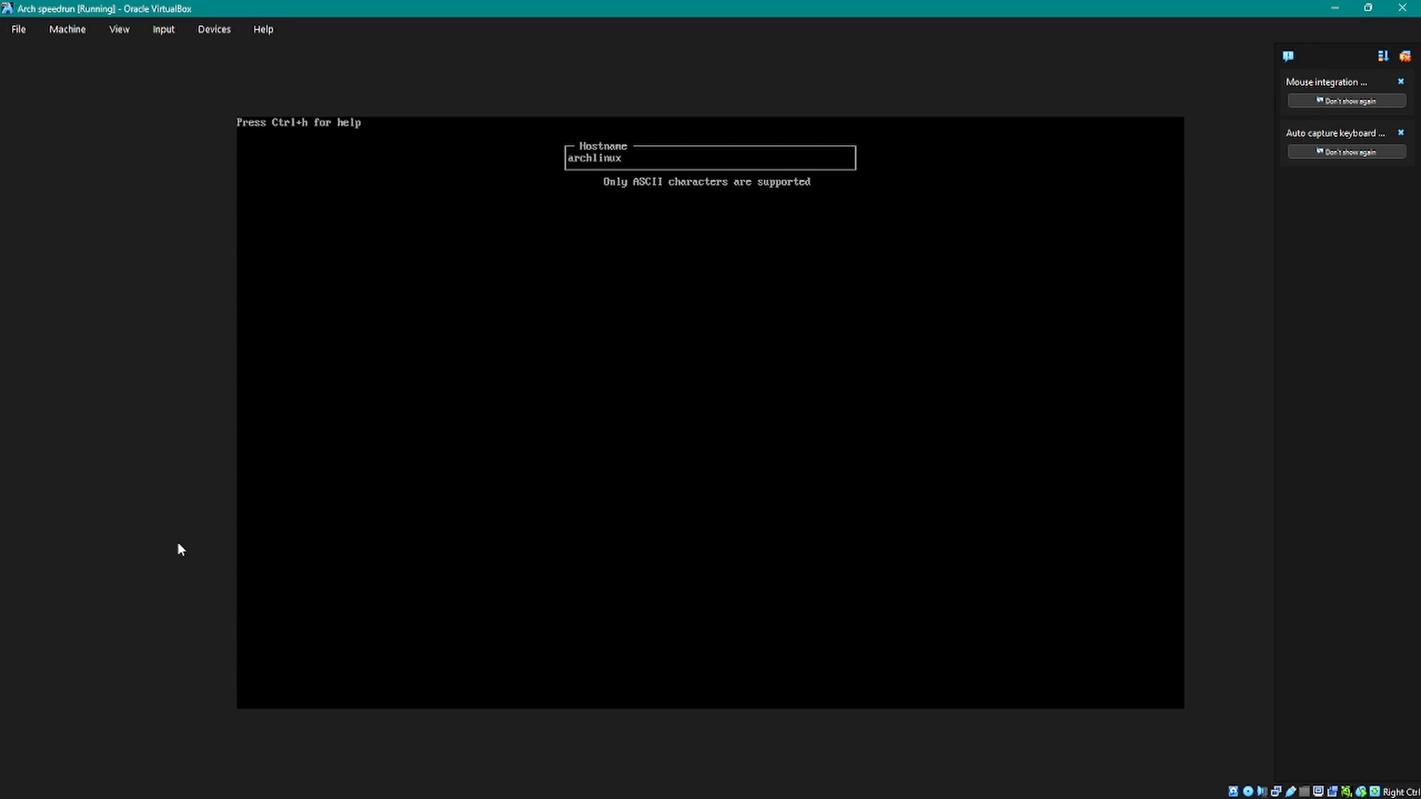
key(Return)
Step: Open the authentication settings, then enter and confirm a root password
key(Down)
key(Return)
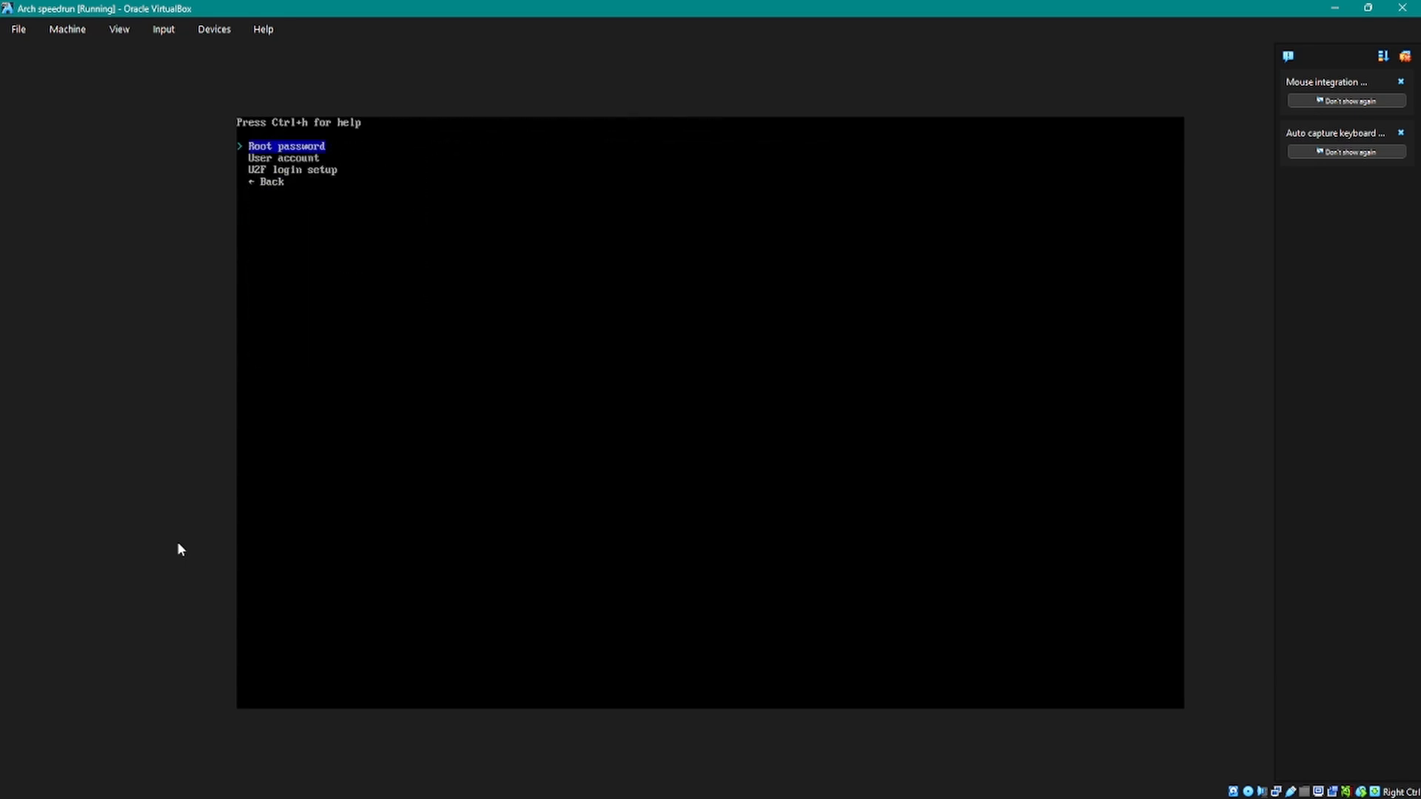
key(Return)
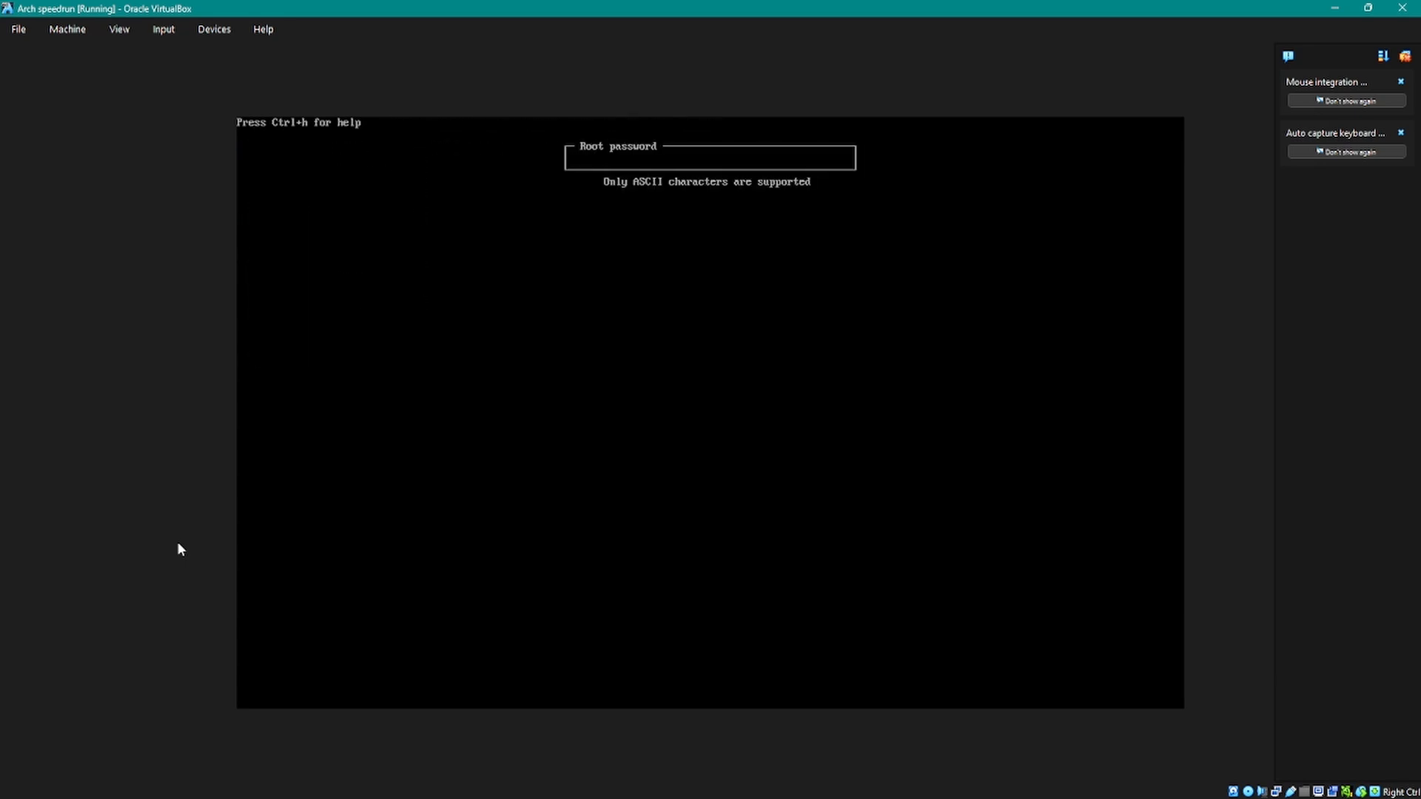
text(**********)
key(Return)
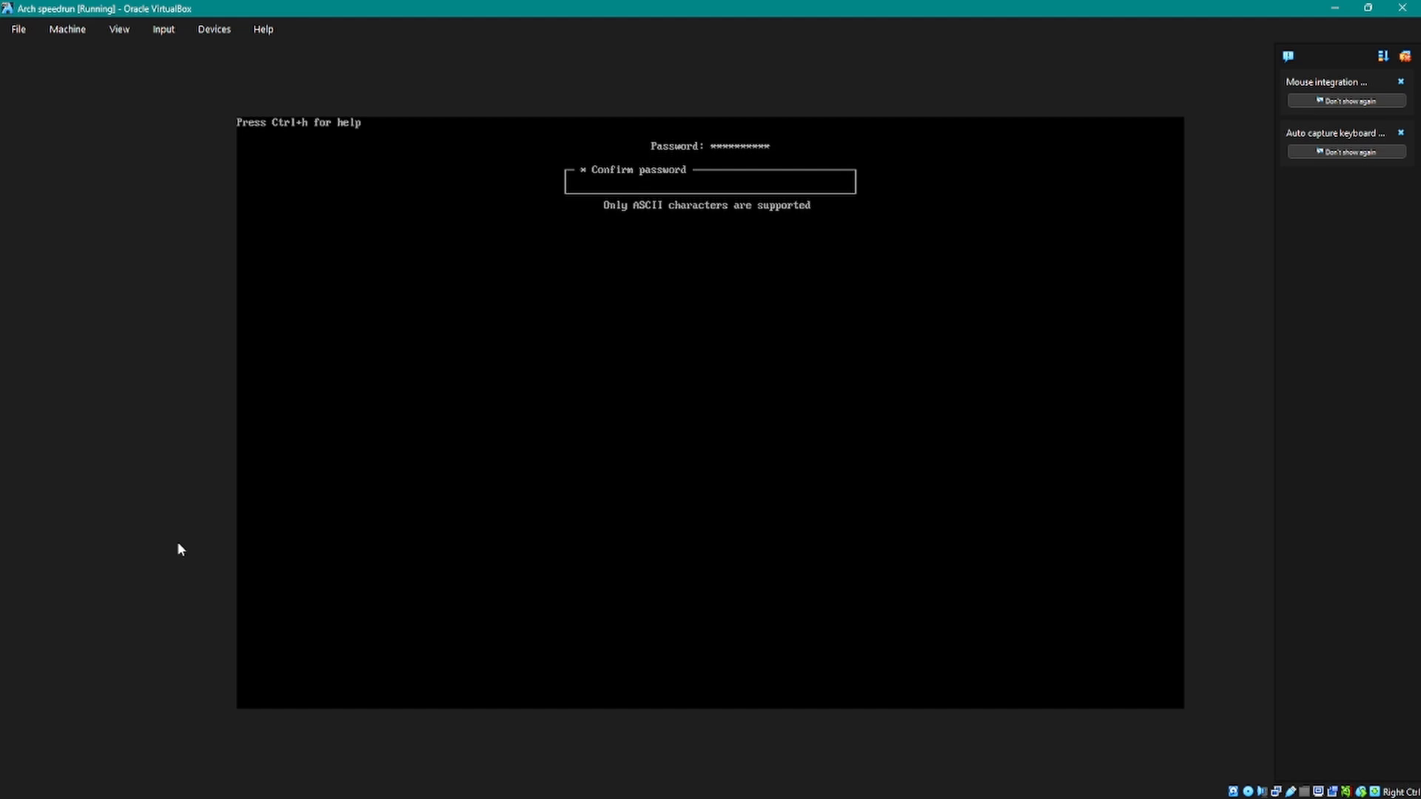
text(**********)
key(Return)
Step: Start adding a user account and enter its username
key(Down)
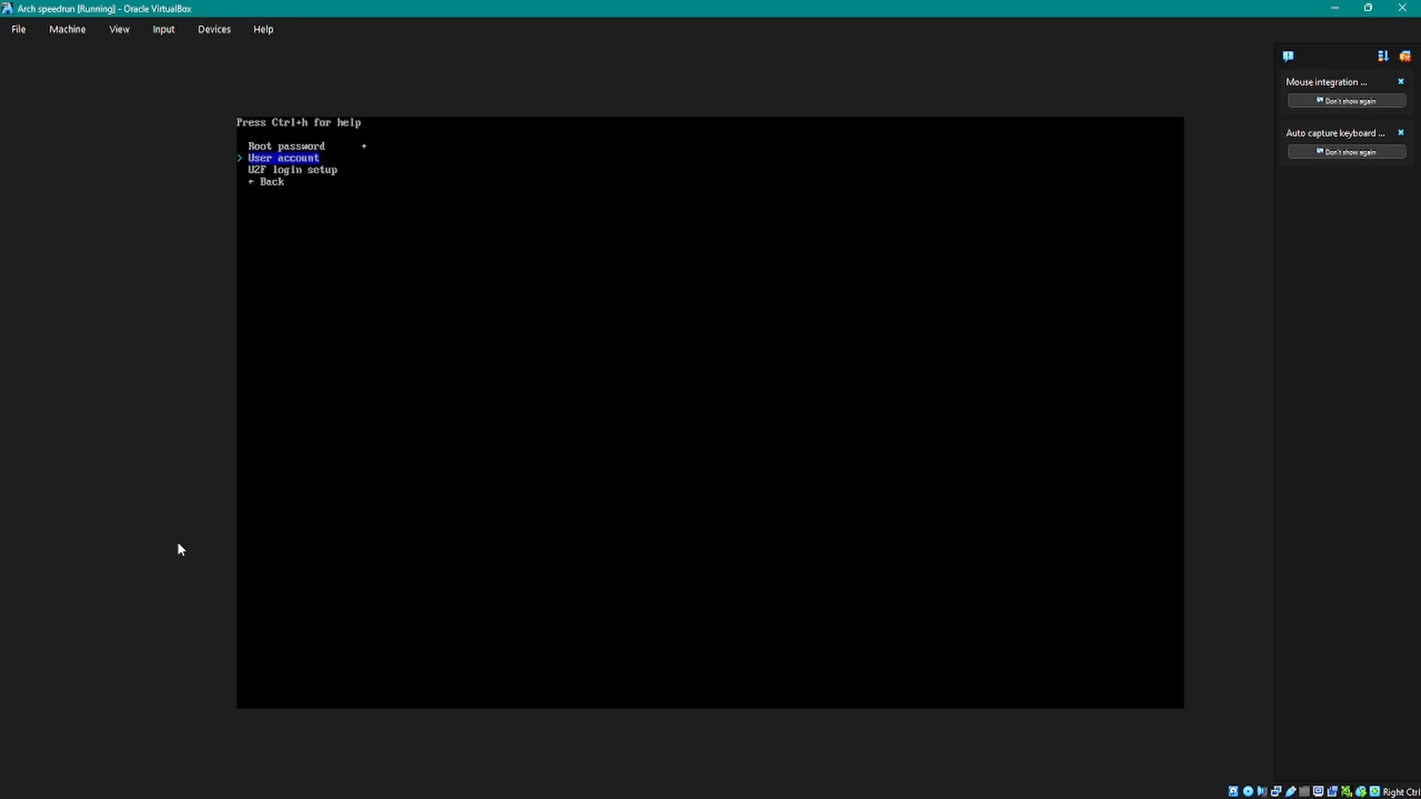
key(Return)
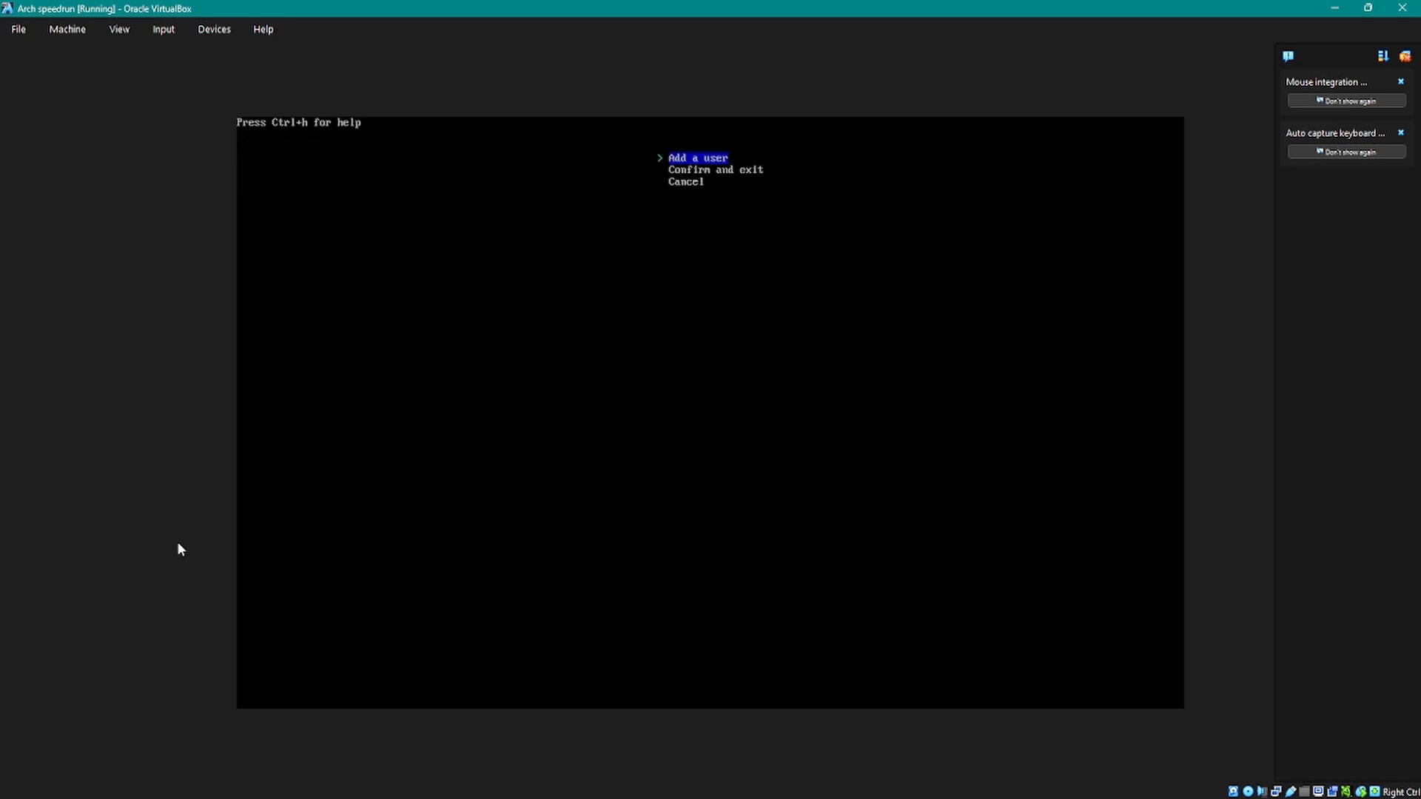
key(Down)
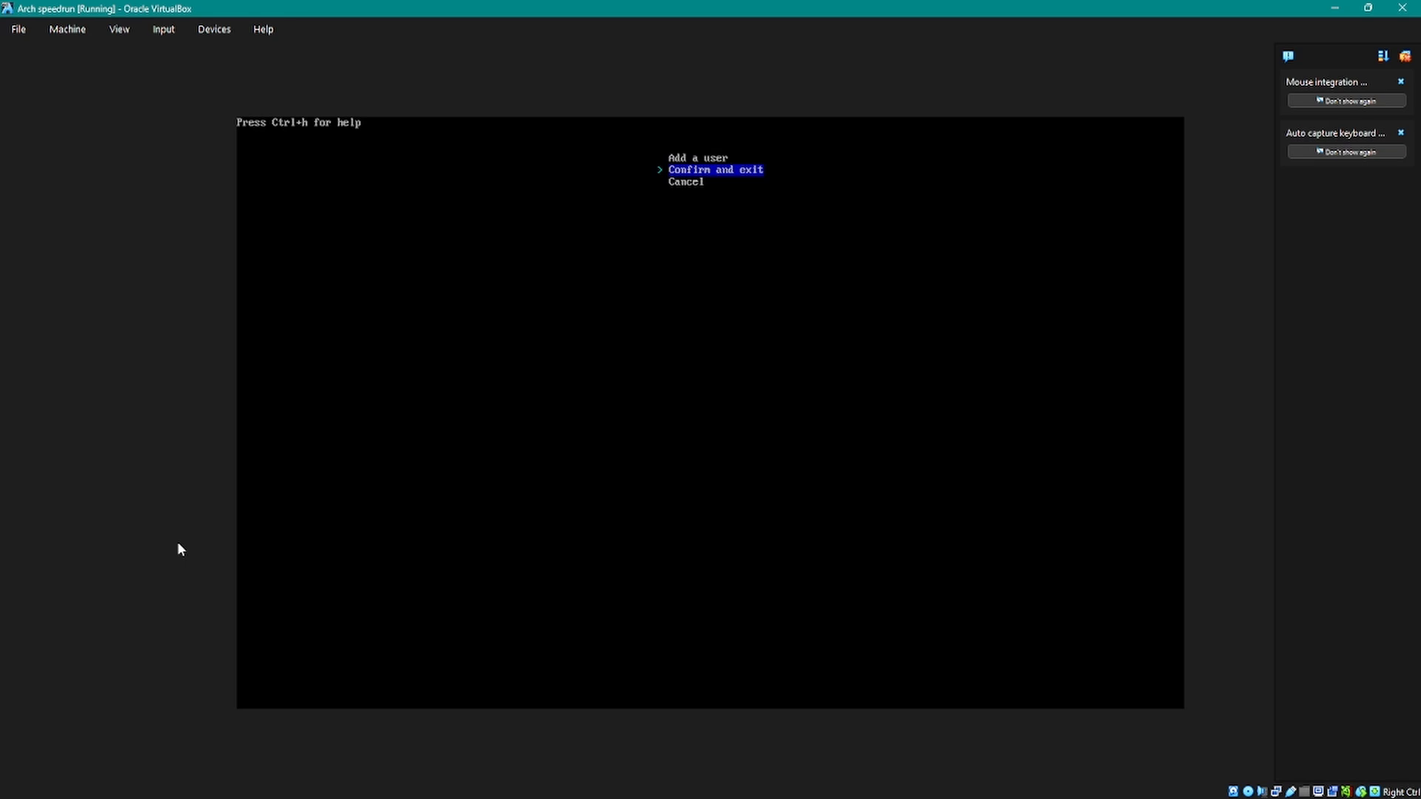
key(Up)
key(Return)
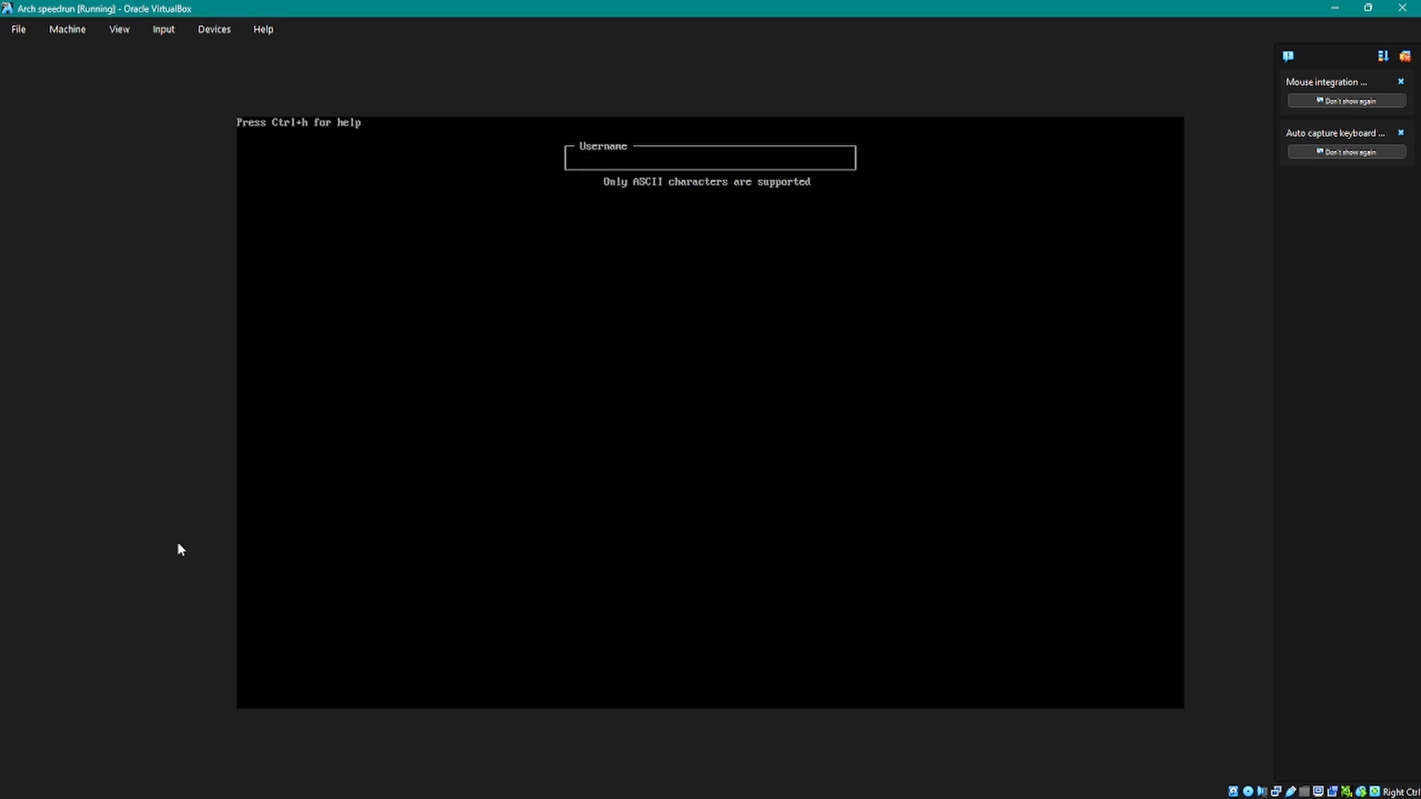
text(codinglasp)
key(BackSpace)
key(BackSpace)
key(BackSpace)
text(kason)
key(Return)
Step: Enter and confirm the new user's password and make the account a superuser (sudo)
text(**********)
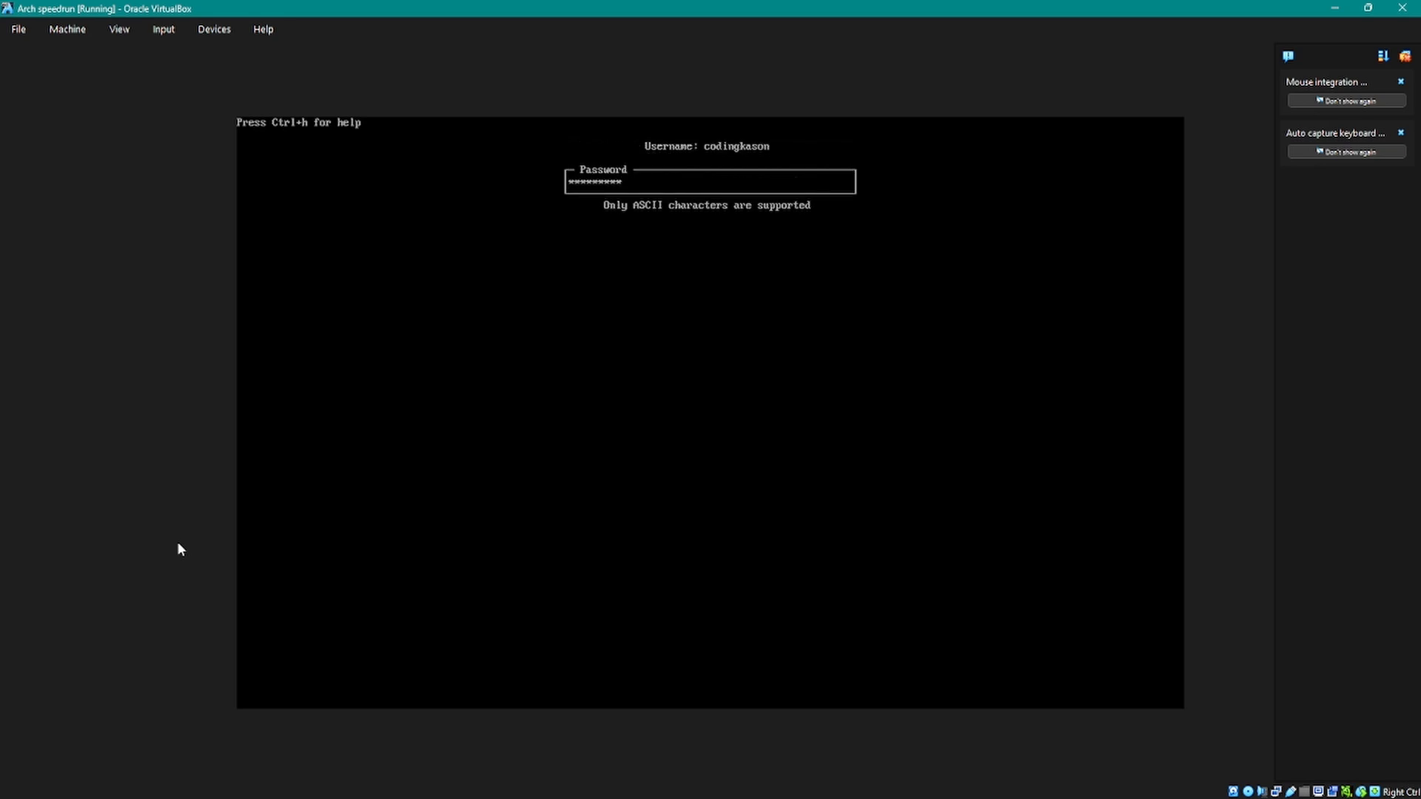
key(Return)
text(***)
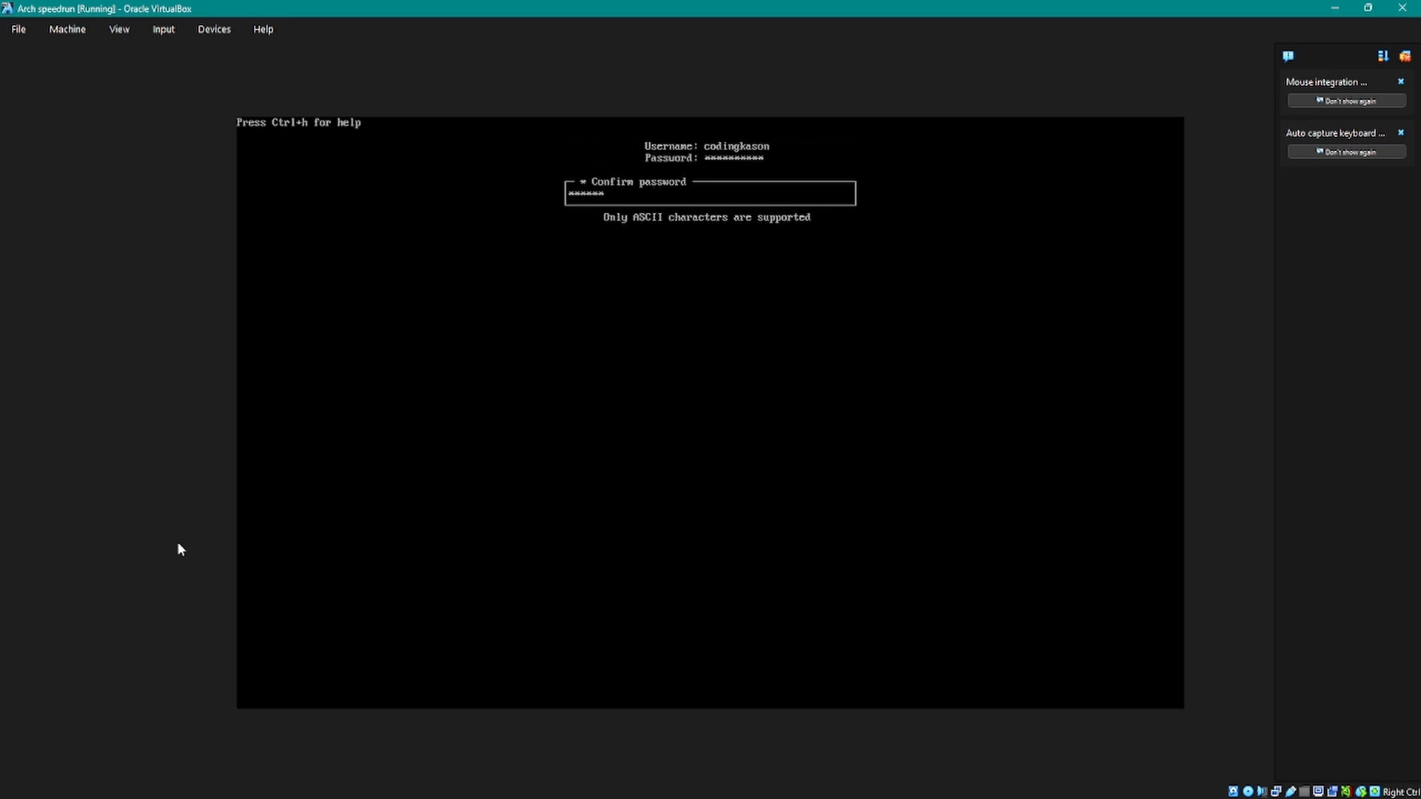
key(Return)
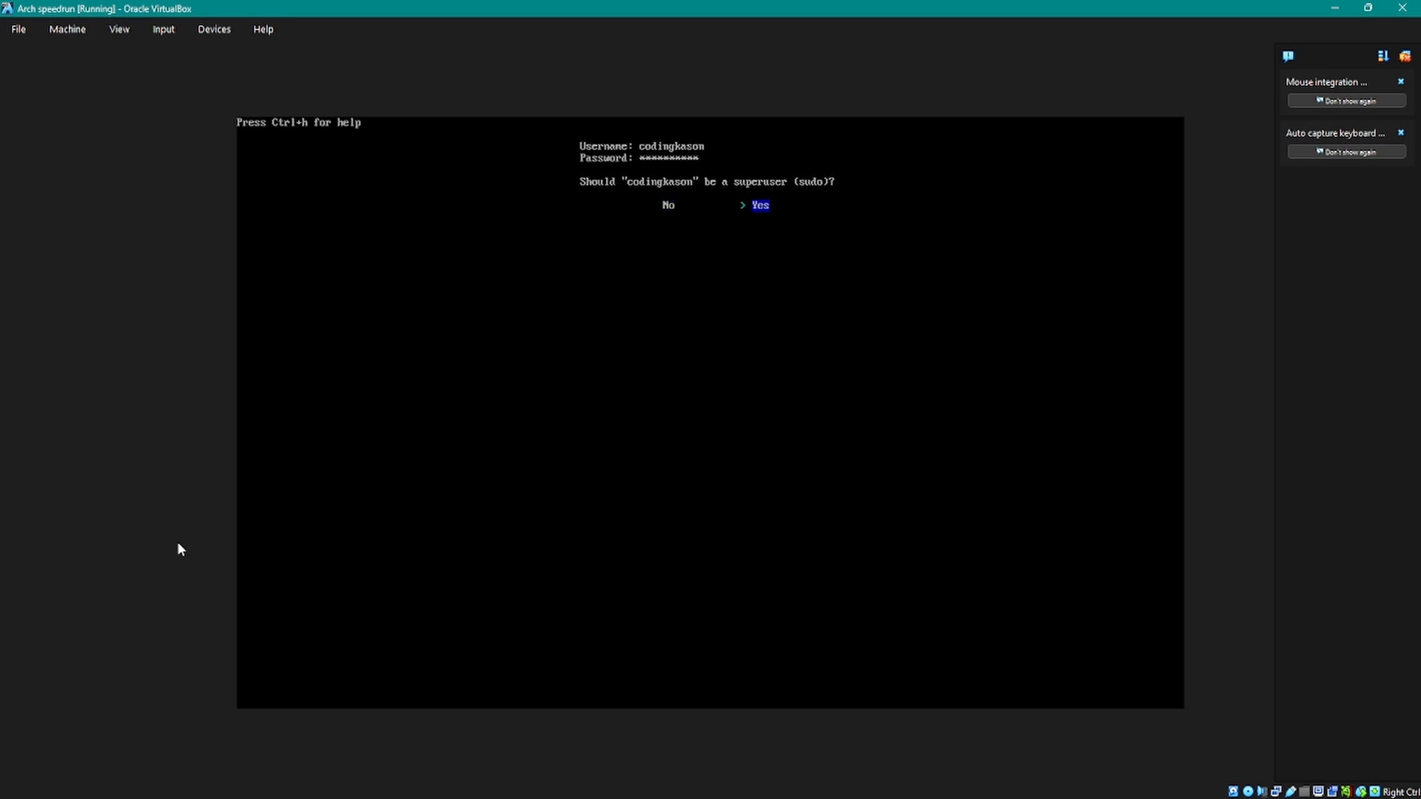
key(Return)
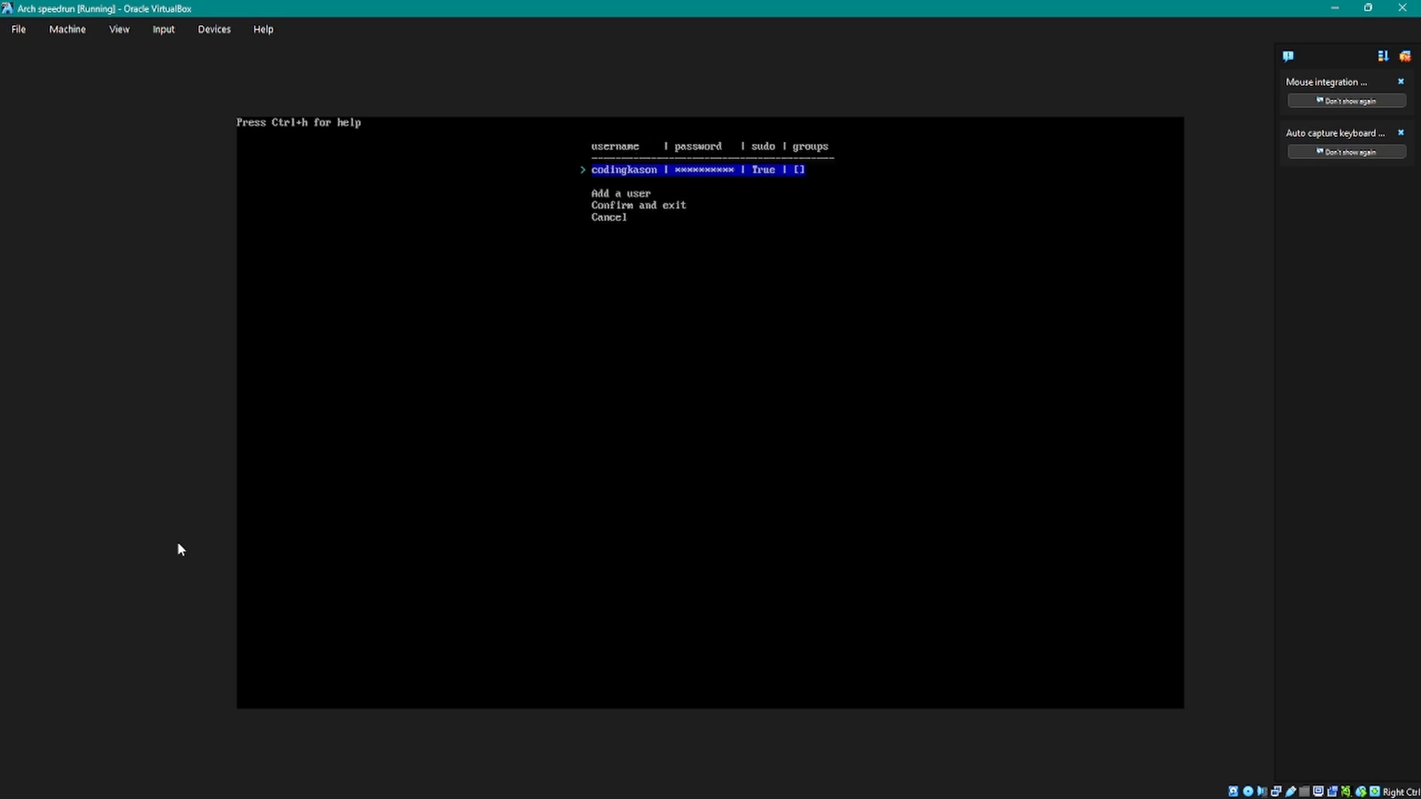
Step: Confirm the user account list and exit back to the authentication settings
key(Up)
key(Down)
key(Up)
key(Up)
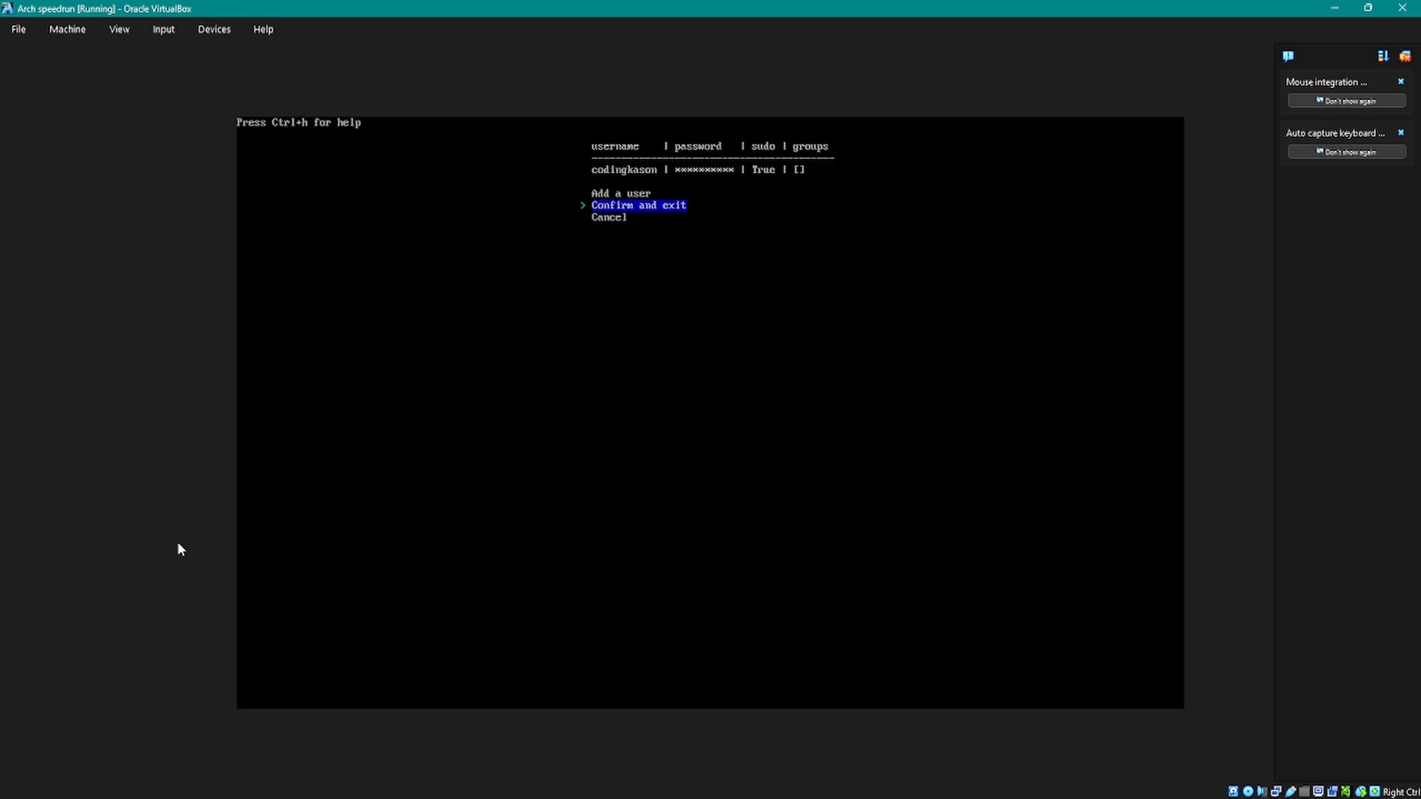
key(Down)
key(Up)
key(Down)
Step: Replace the root password with a new one, confirm it, and leave the authentication settings
key(Up)
key(Up)
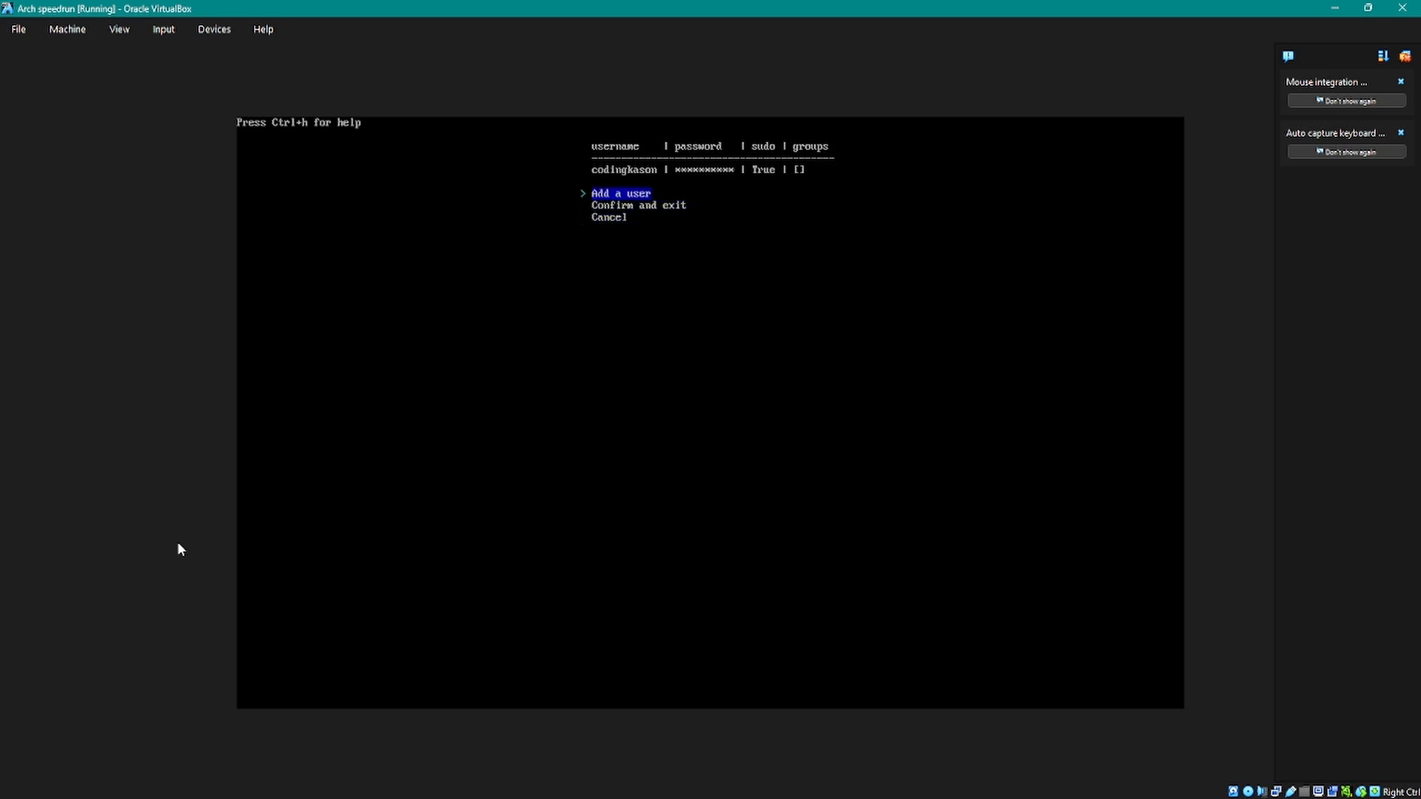
key(Down)
key(Return)
key(Up)
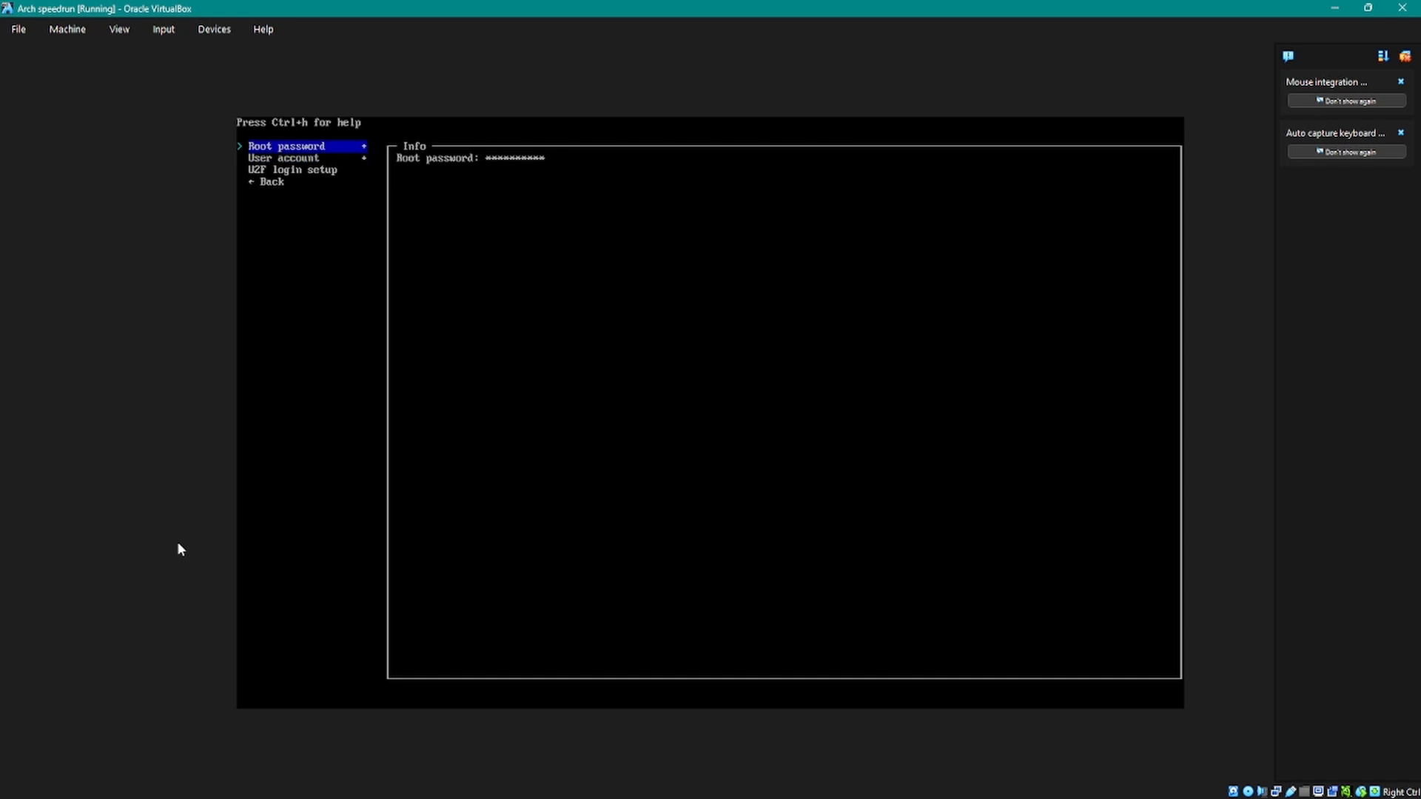
key(Return)
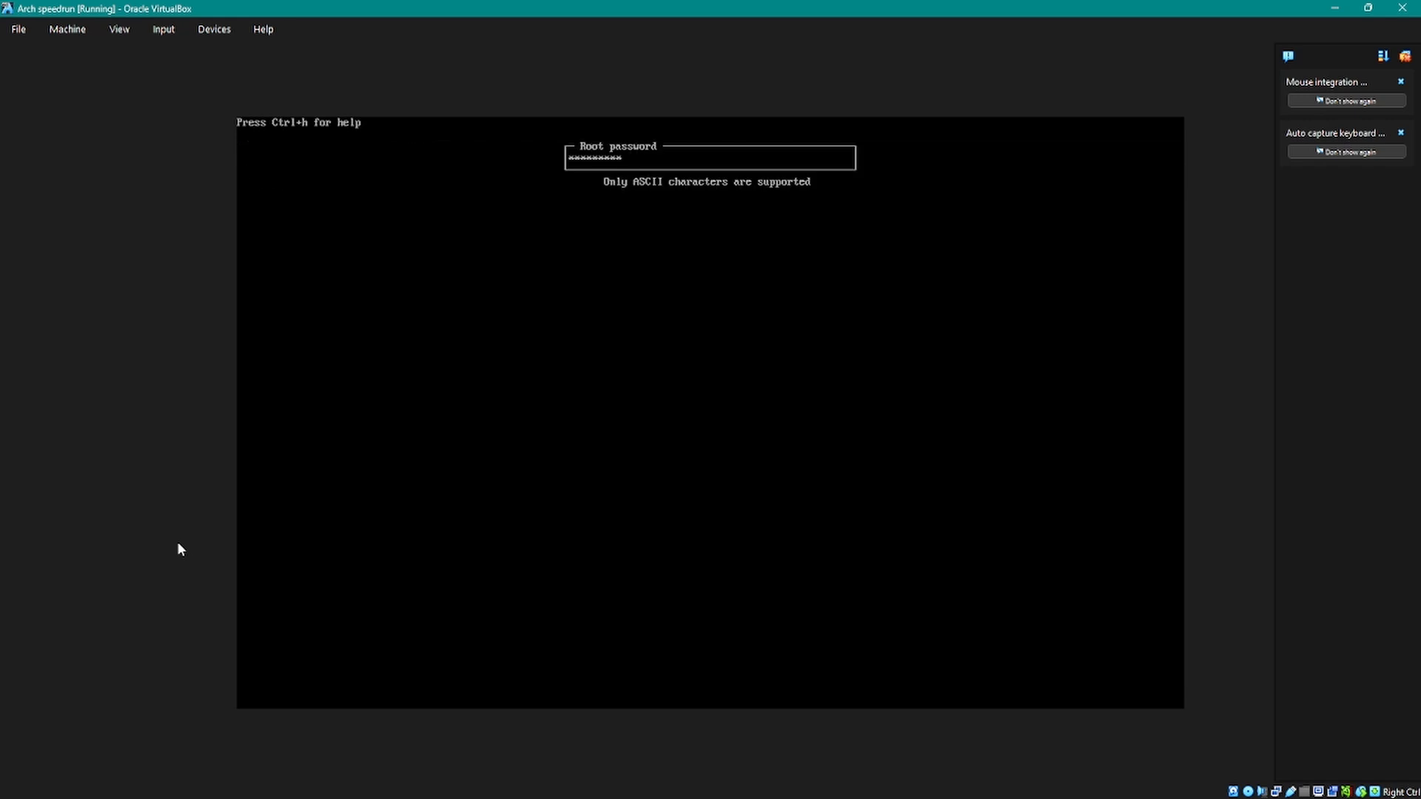
key(Return)
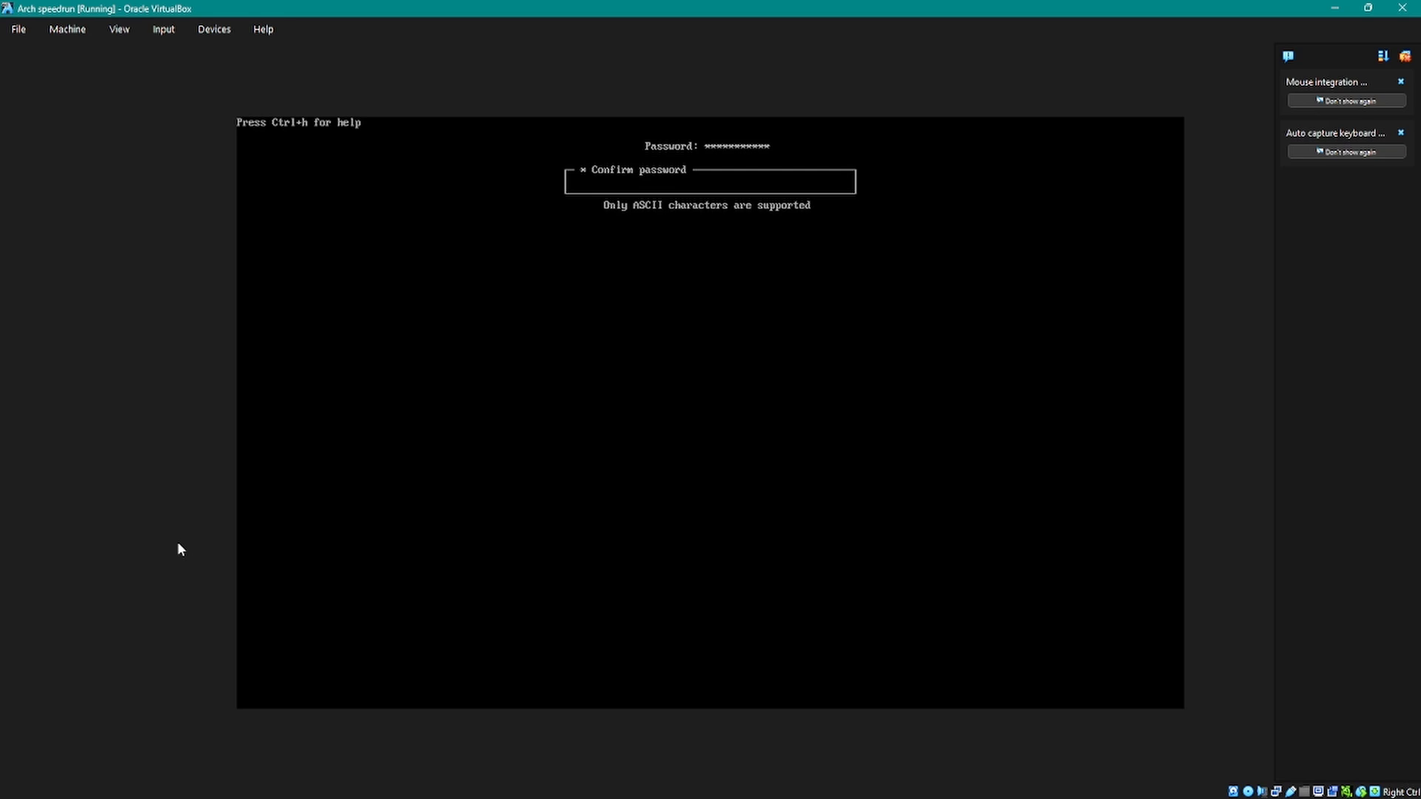
text(***********)
key(Return)
key(Down)
key(Down)
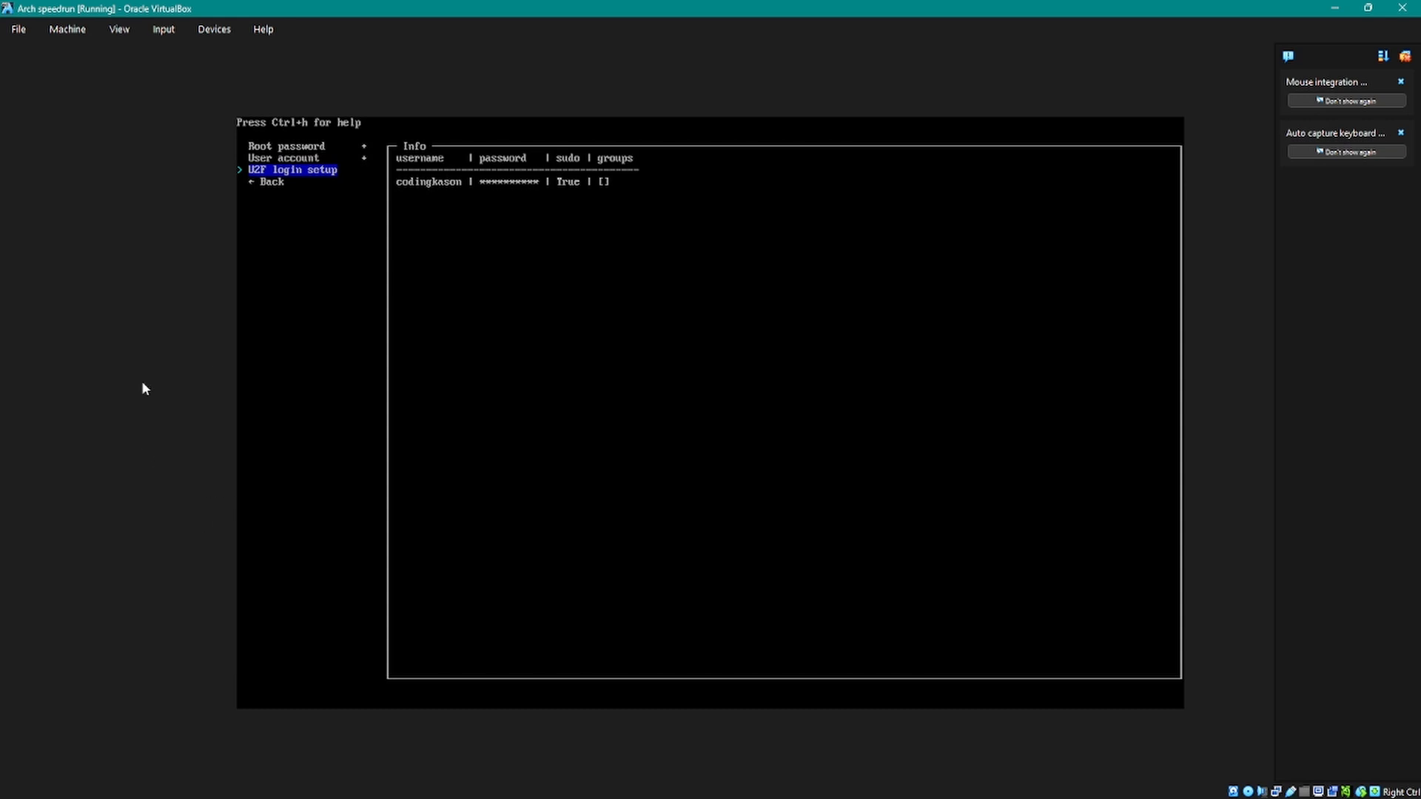
key(Down)
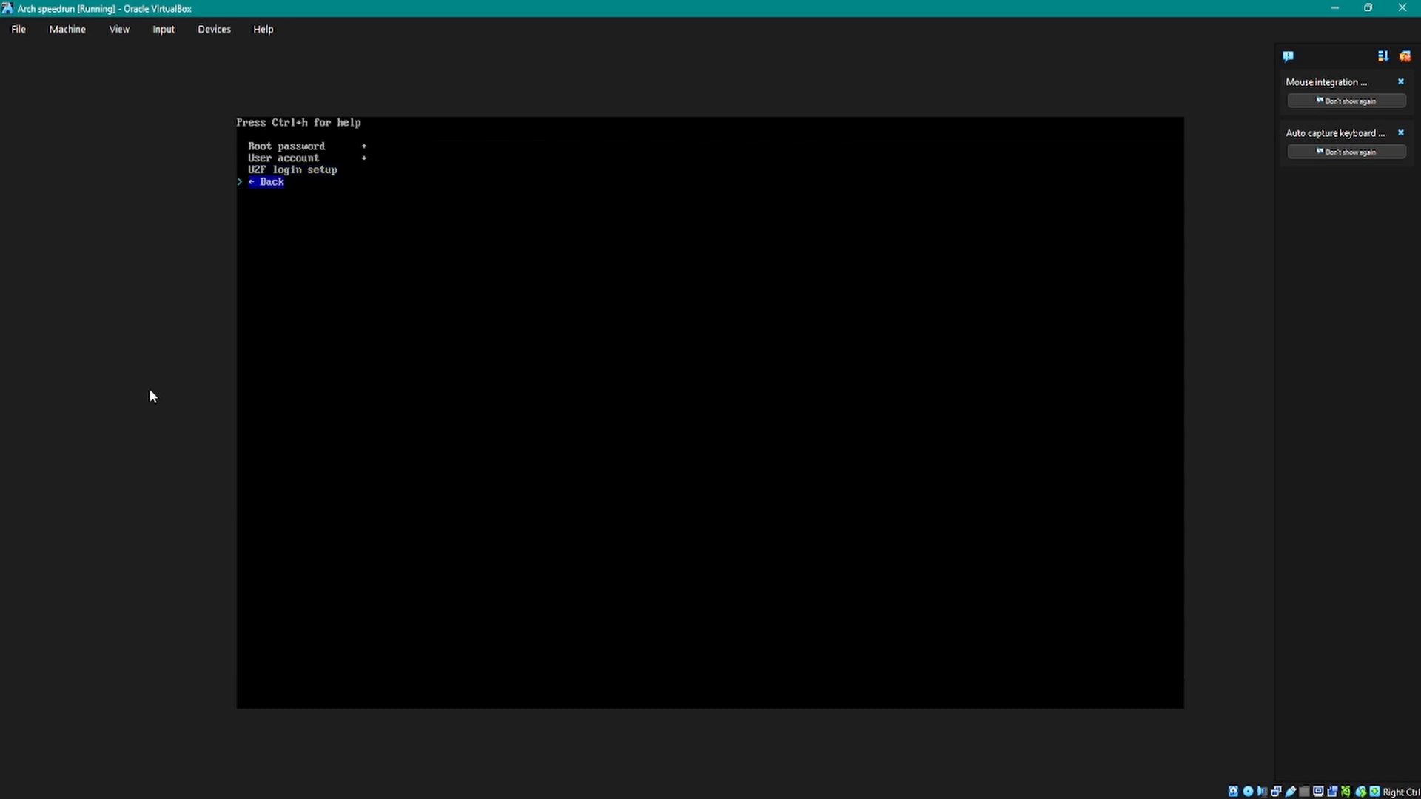
key(Up)
key(Up)
key(Down)
Step: Open the profile settings and choose Desktop as the main profile type
key(Down)
key(Return)
key(Down)
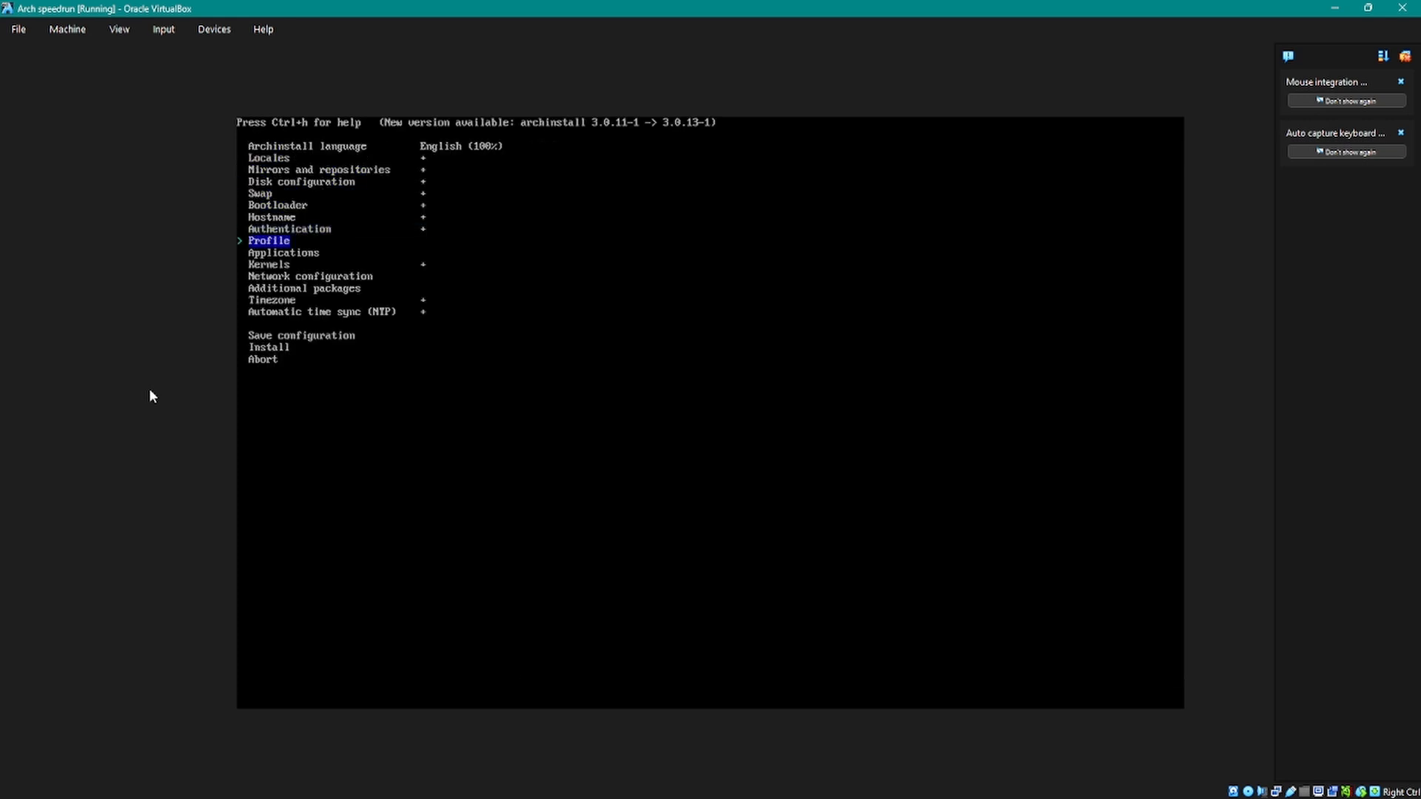
key(Return)
key(Return)
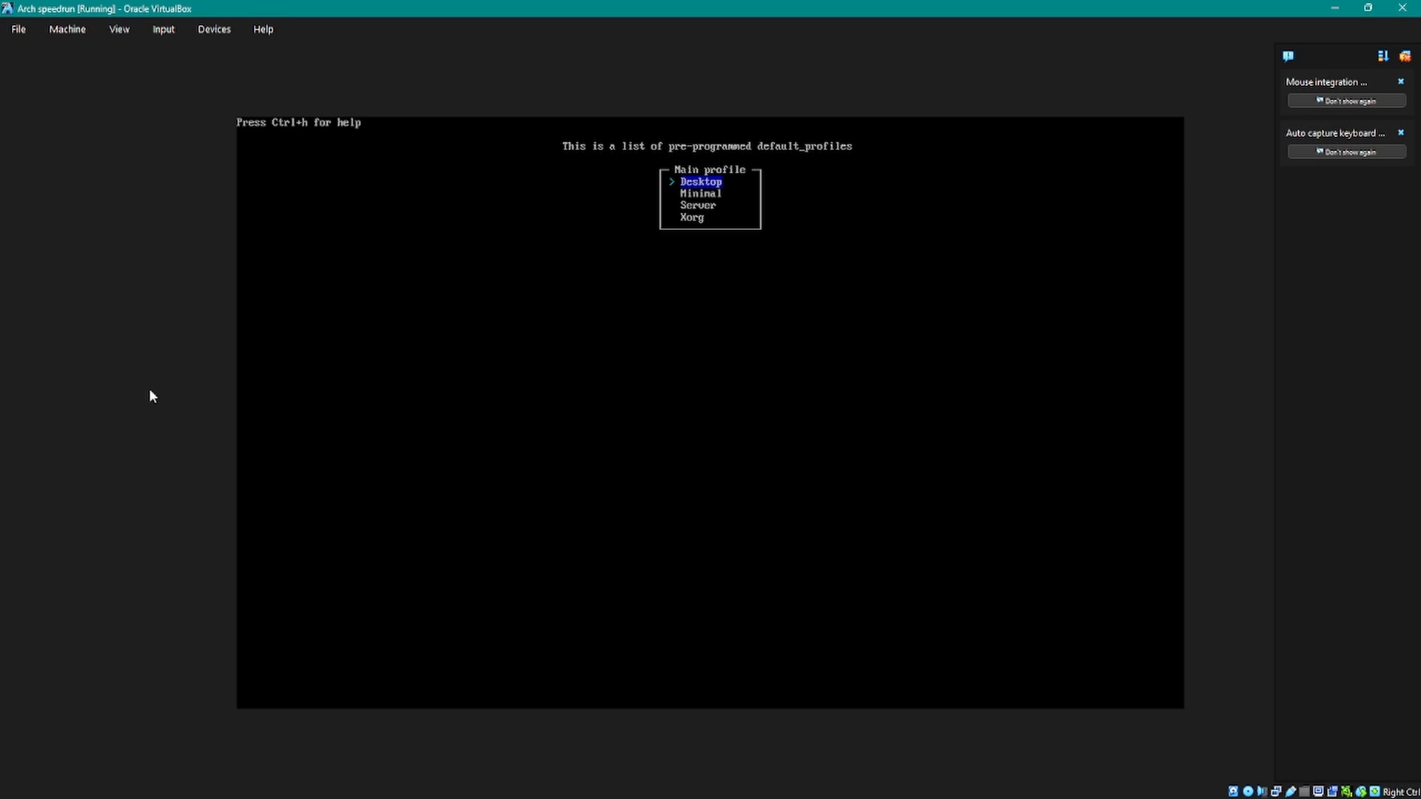
key(Down)
key(Up)
key(Return)
Step: Browse the desktop environments and mark KDE Plasma for installation
key(Down)
key(Down)
key(Down)
key(Down)
key(Down)
key(Down)
key(Down)
key(Down)
key(Down)
key(Down)
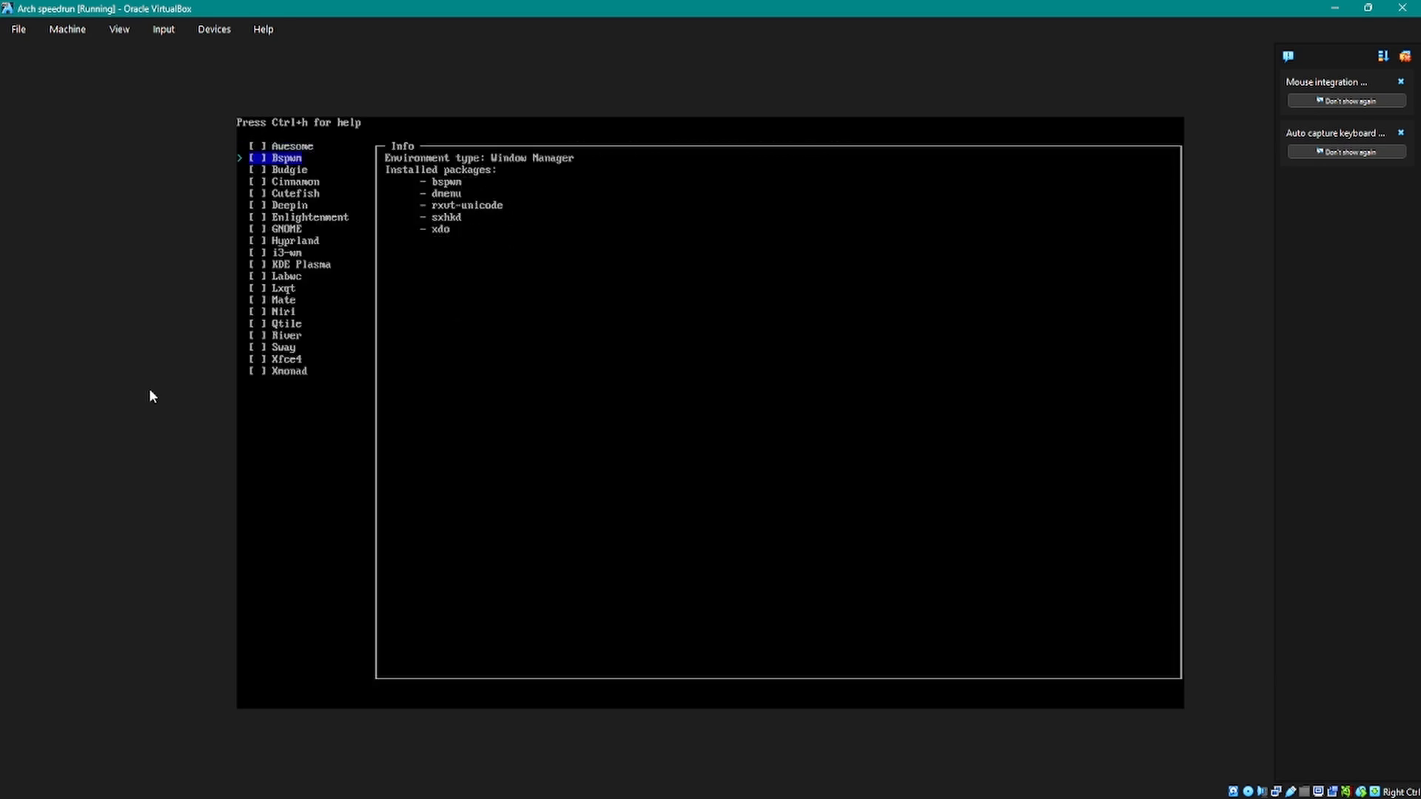
key(Up)
key(Down)
key(Down)
key(Up)
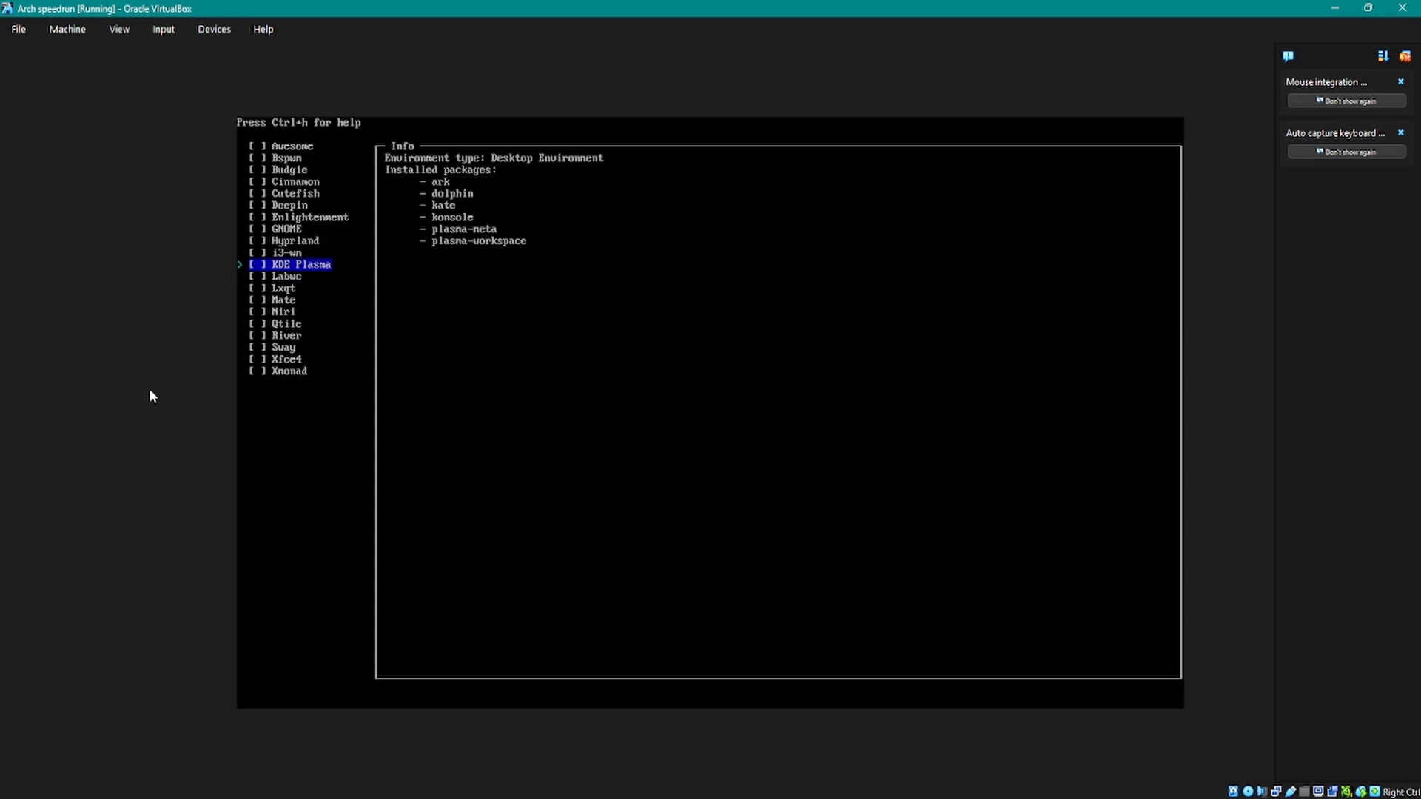
key(Up)
key(Down)
key(Up)
key(Up)
key(Up)
key(Up)
key(Up)
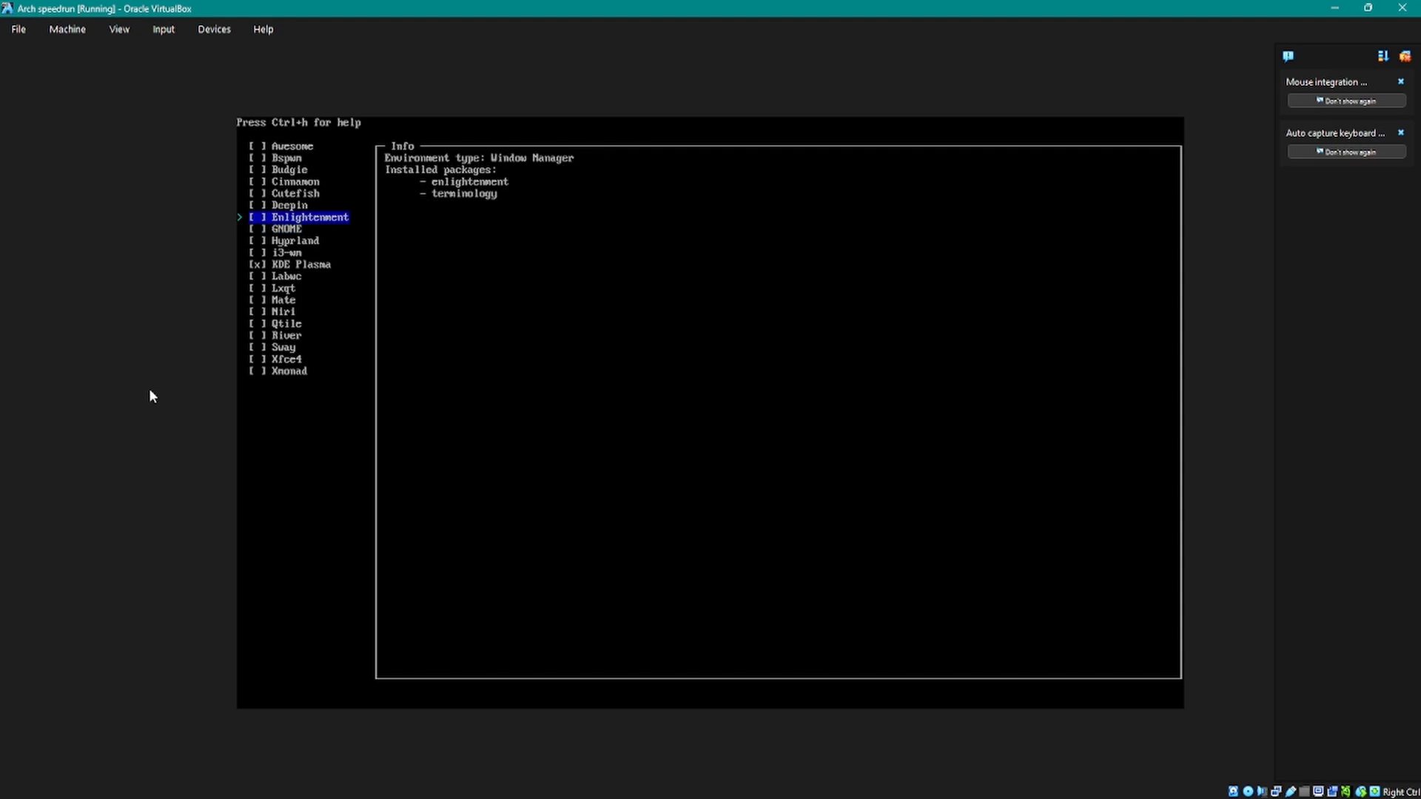
Step: Mark Deepin in the list of desktop environments
key(space)
key(Down)
key(Down)
key(Down)
key(Up)
key(Up)
key(Up)
key(Down)
key(Up)
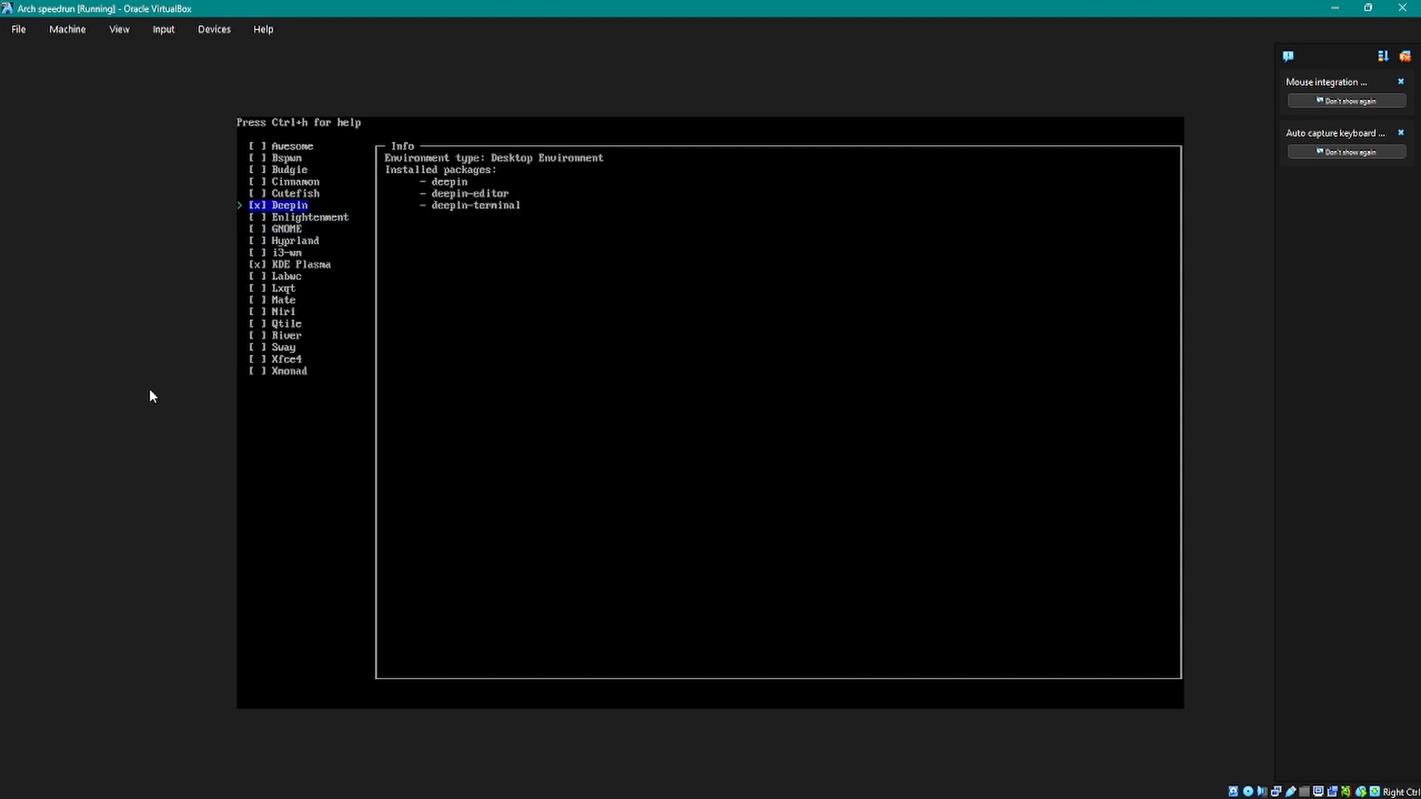
Step: Unmark KDE Plasma in the list of desktop environments
key(Down)
key(Down)
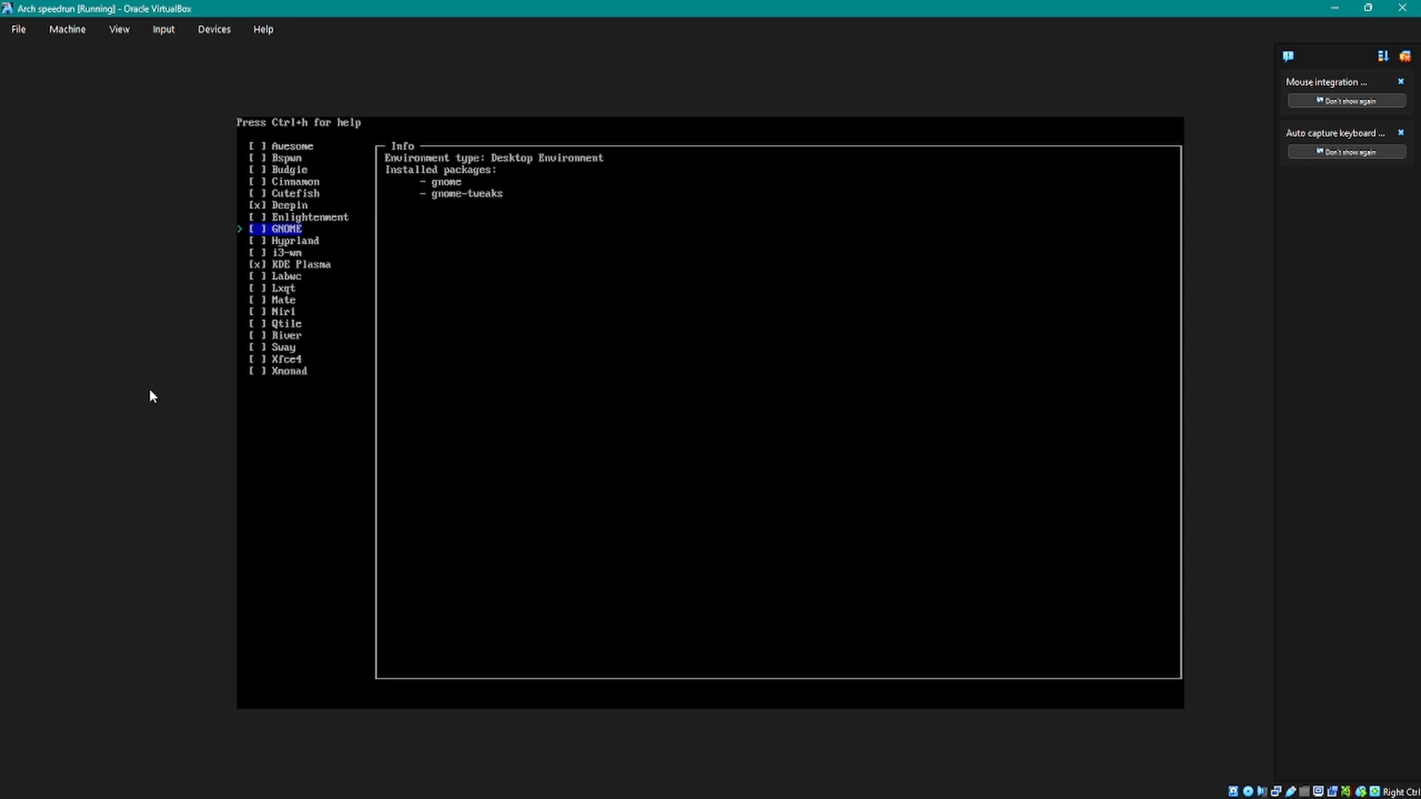
key(Down)
key(Down)
key(Down)
key(space)
Step: Confirm Deepin as the desktop environment for the profile
key(Up)
key(Up)
key(Up)
key(Up)
key(Up)
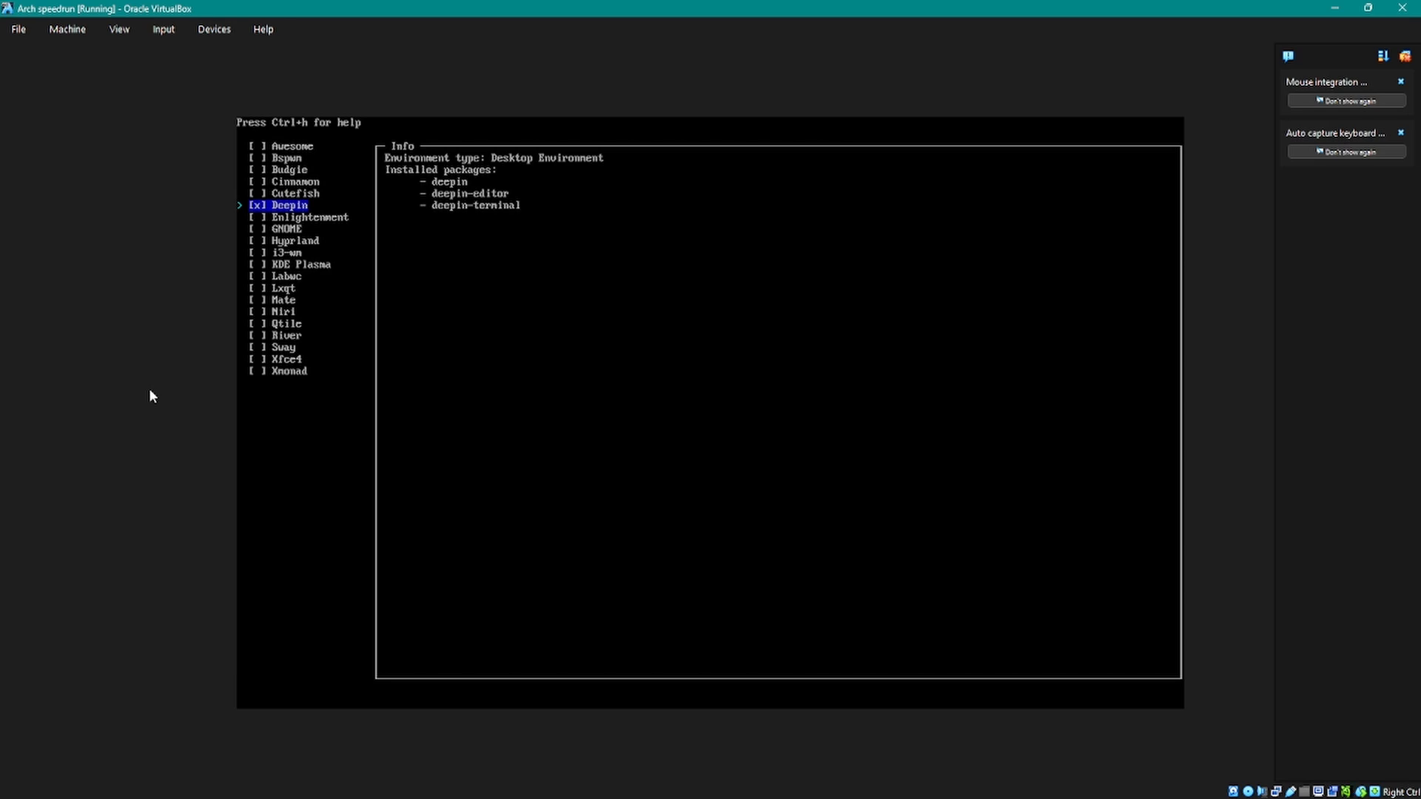
key(Return)
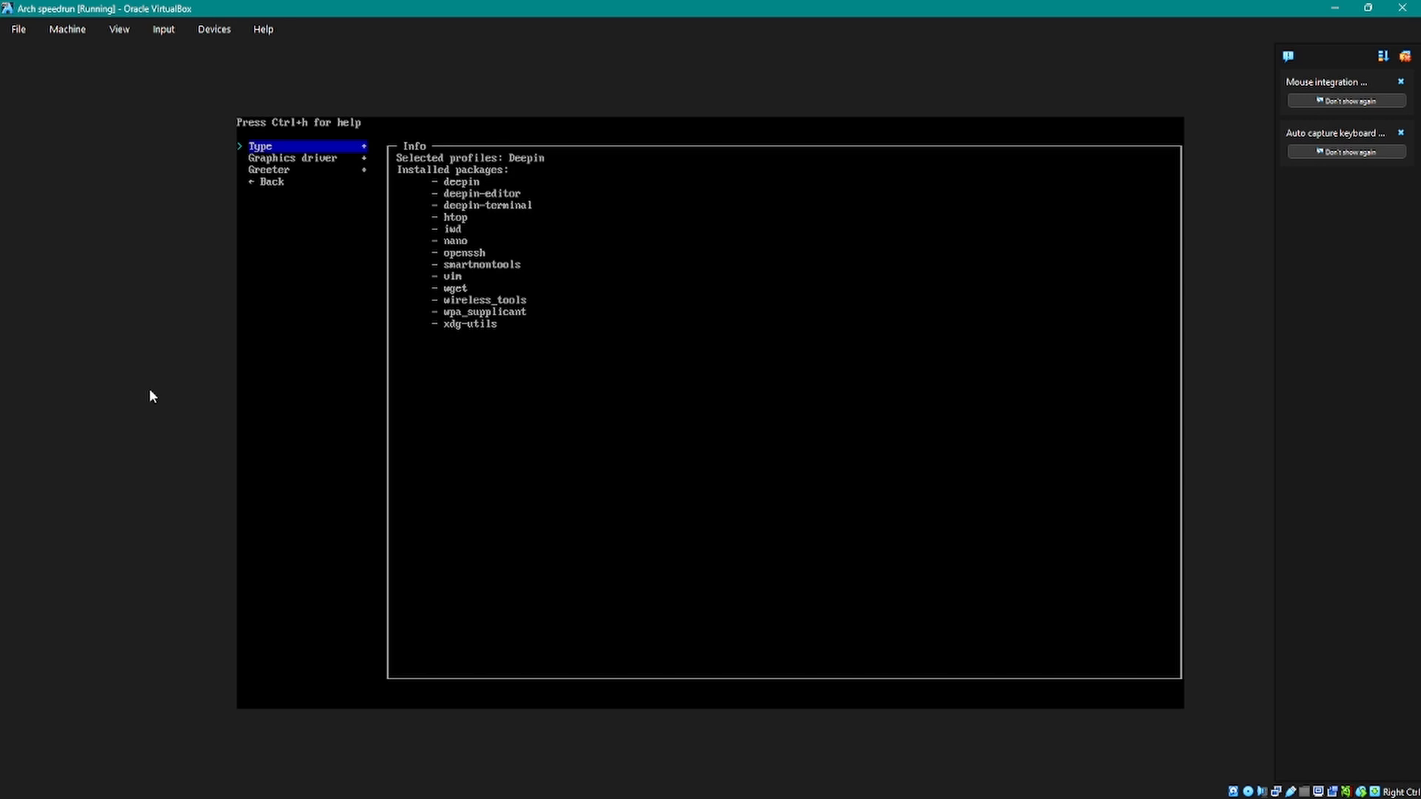
Step: Set the profile's graphics driver to VirtualBox (open-source)
key(Down)
key(Return)
key(Down)
key(Down)
key(Down)
key(Down)
key(Down)
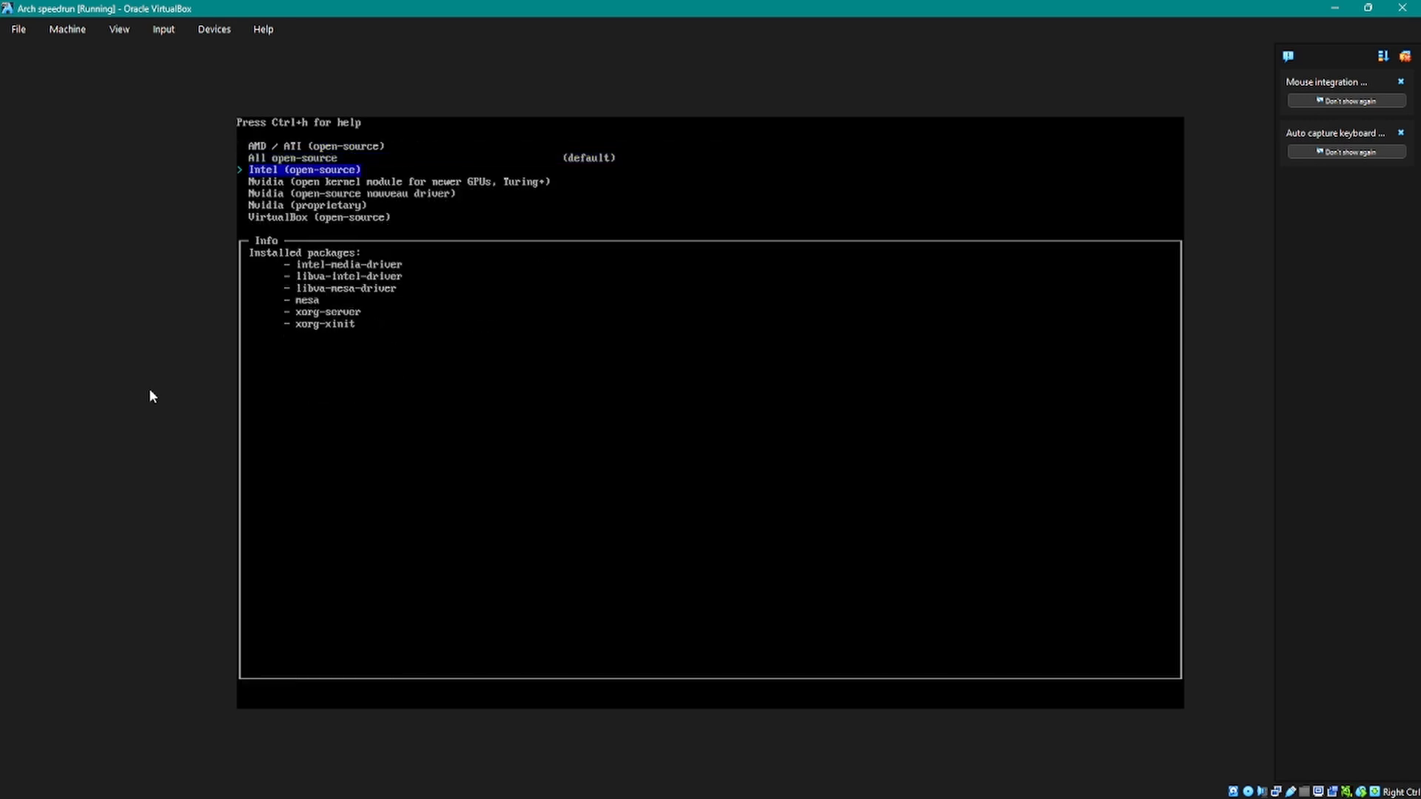
key(Up)
key(Up)
key(Down)
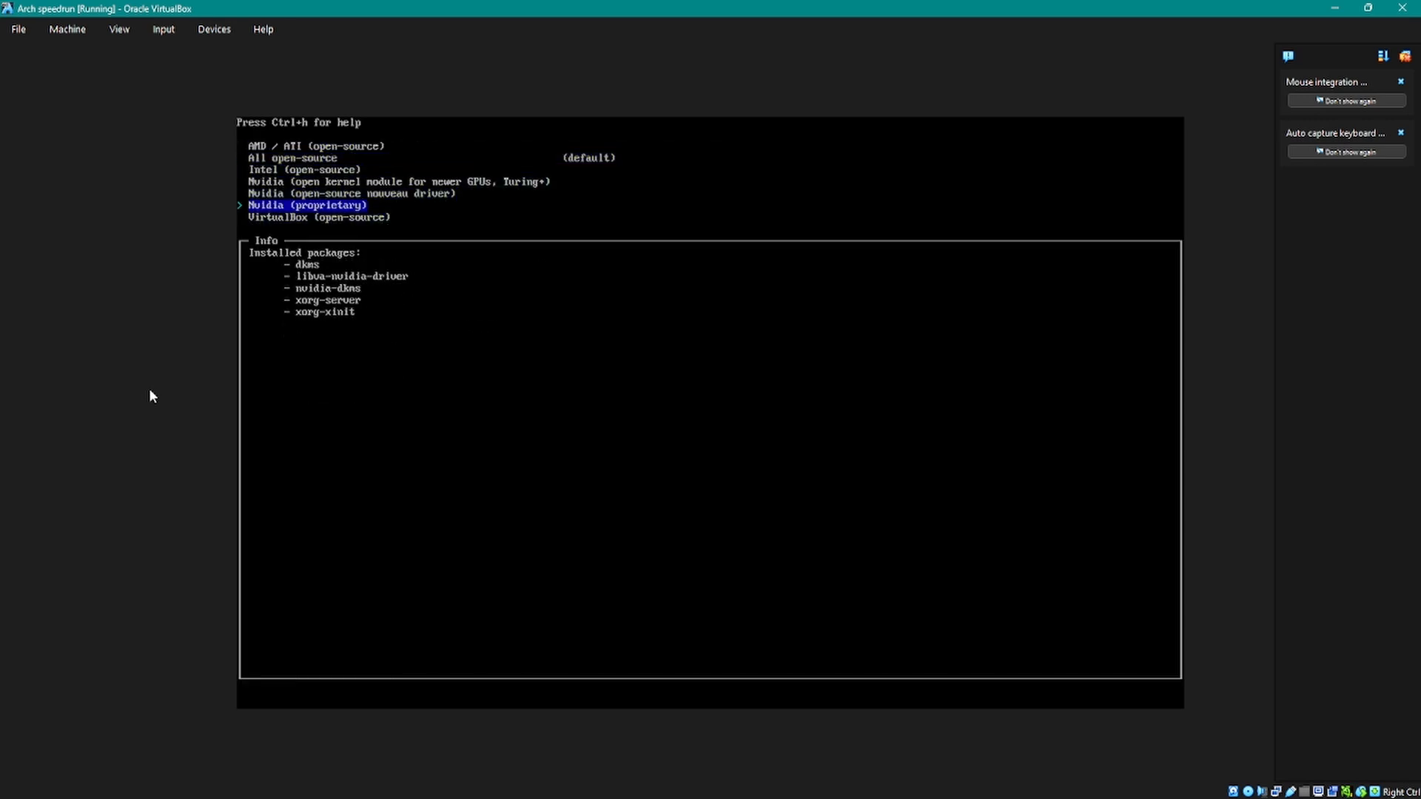
key(Down)
key(Return)
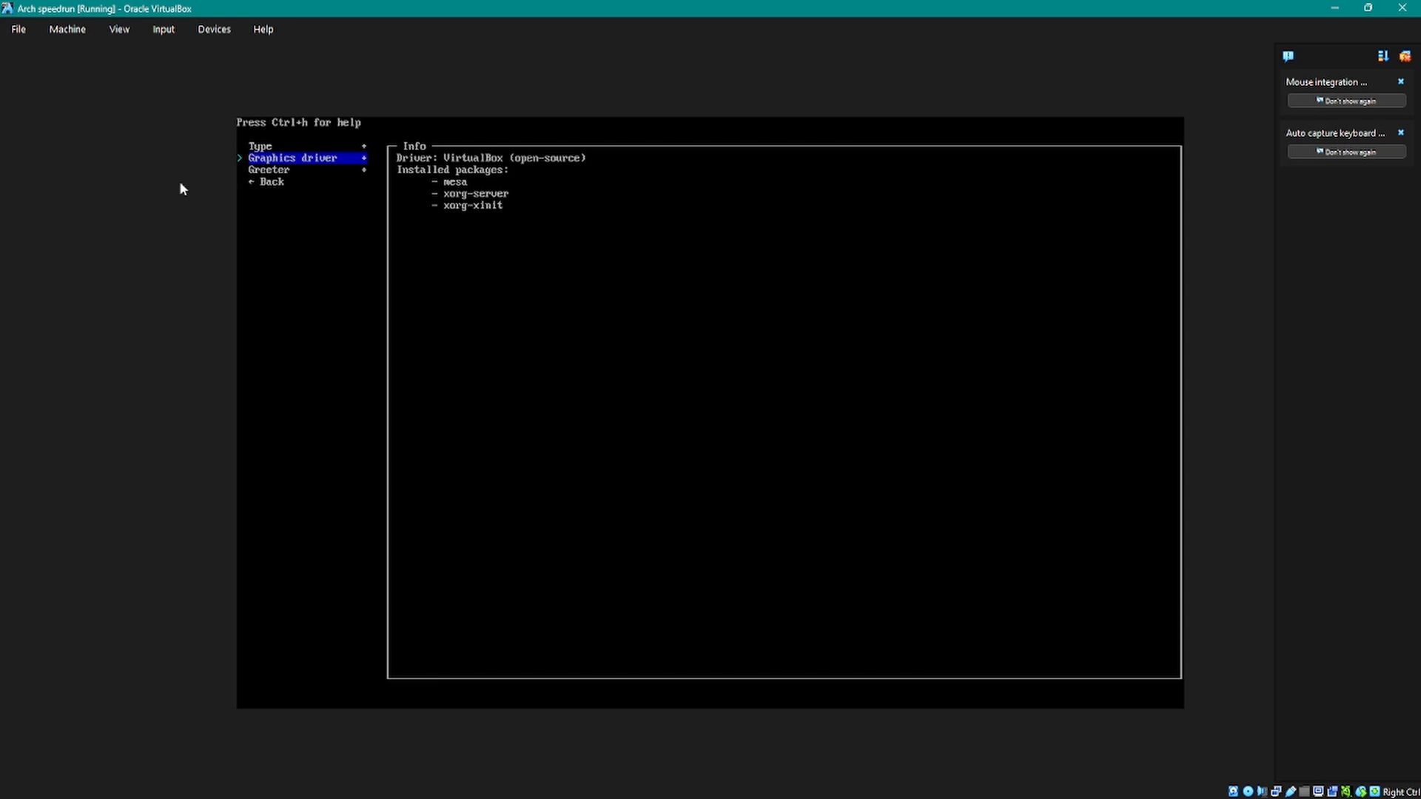
Step: Choose lightdm-gtk-greeter as the greeter and leave the profile settings
key(Down)
key(Return)
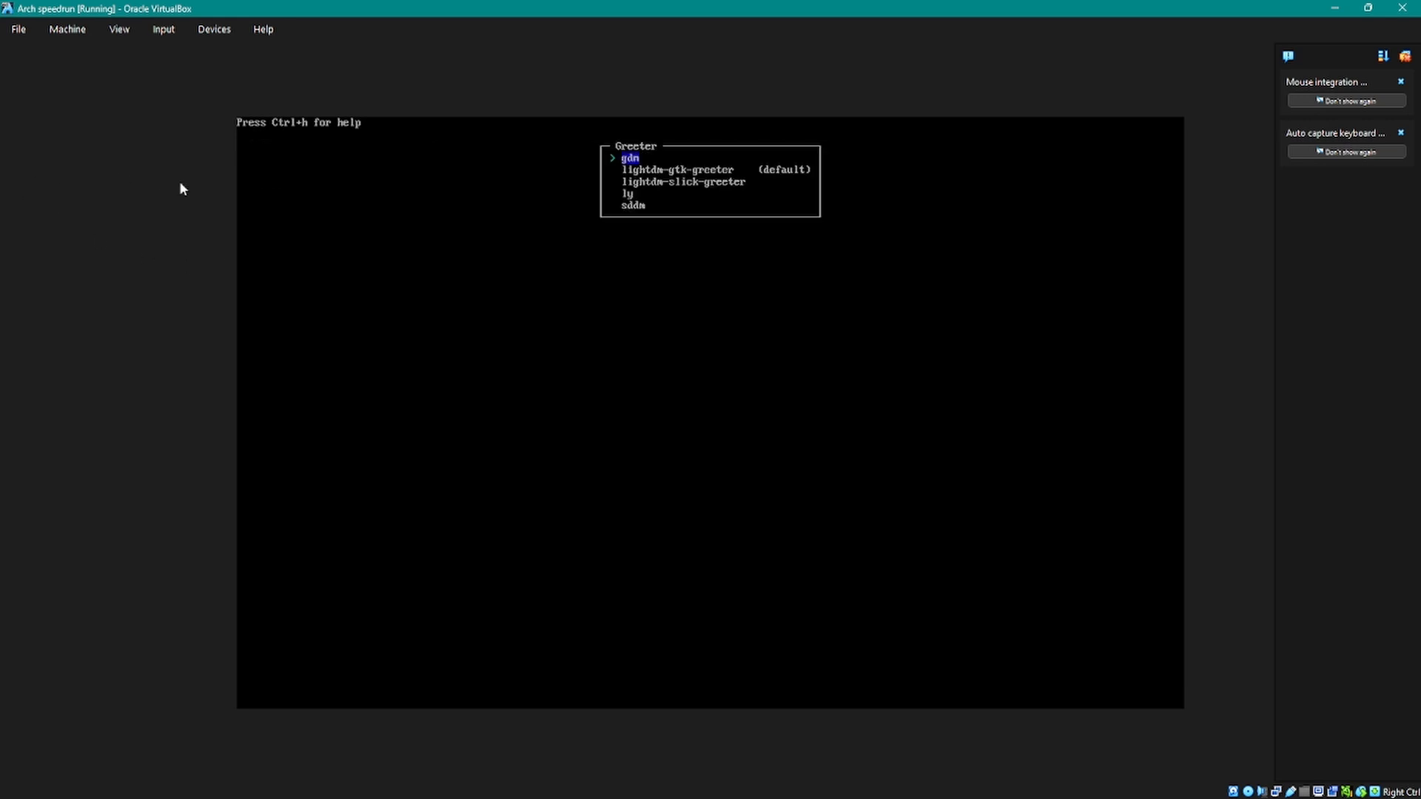
key(Down)
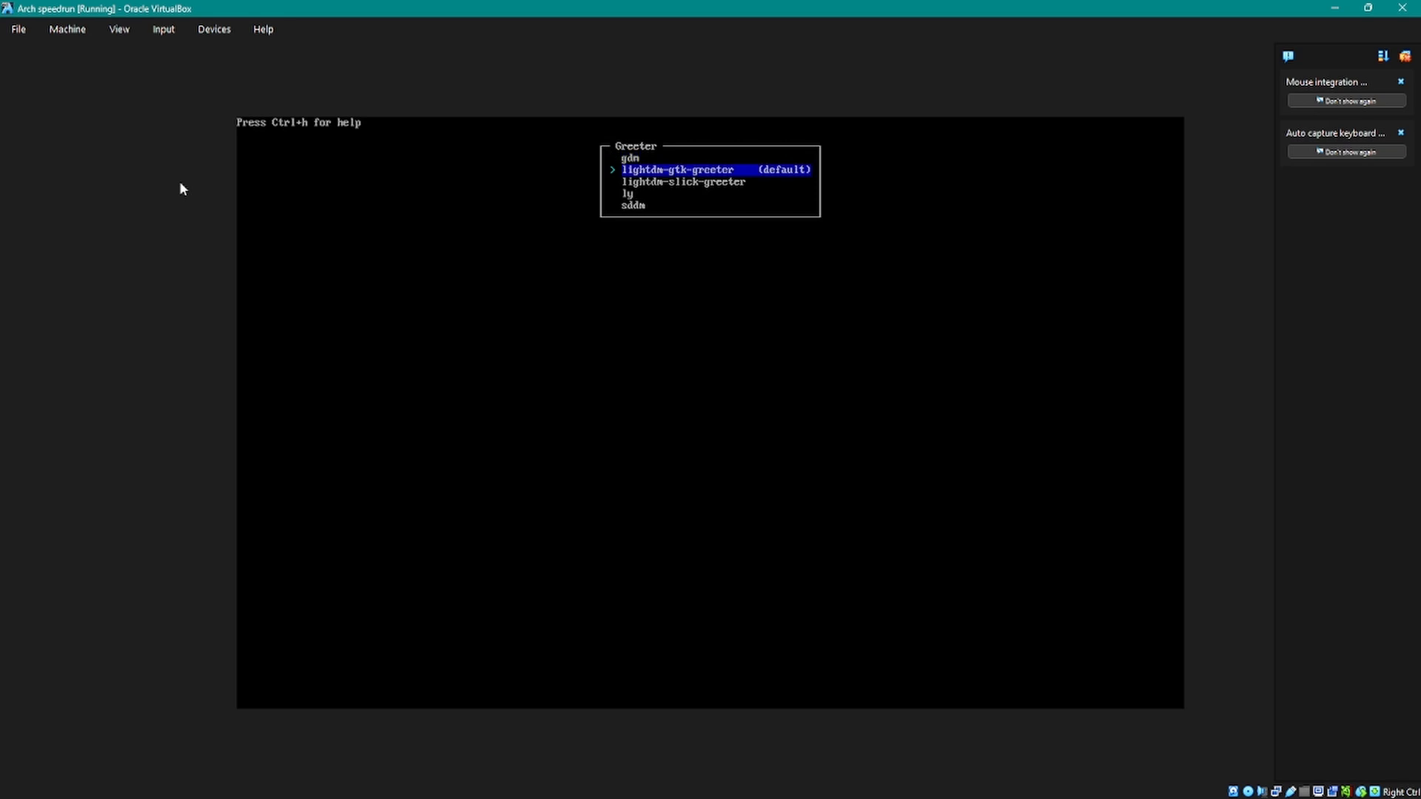
key(Return)
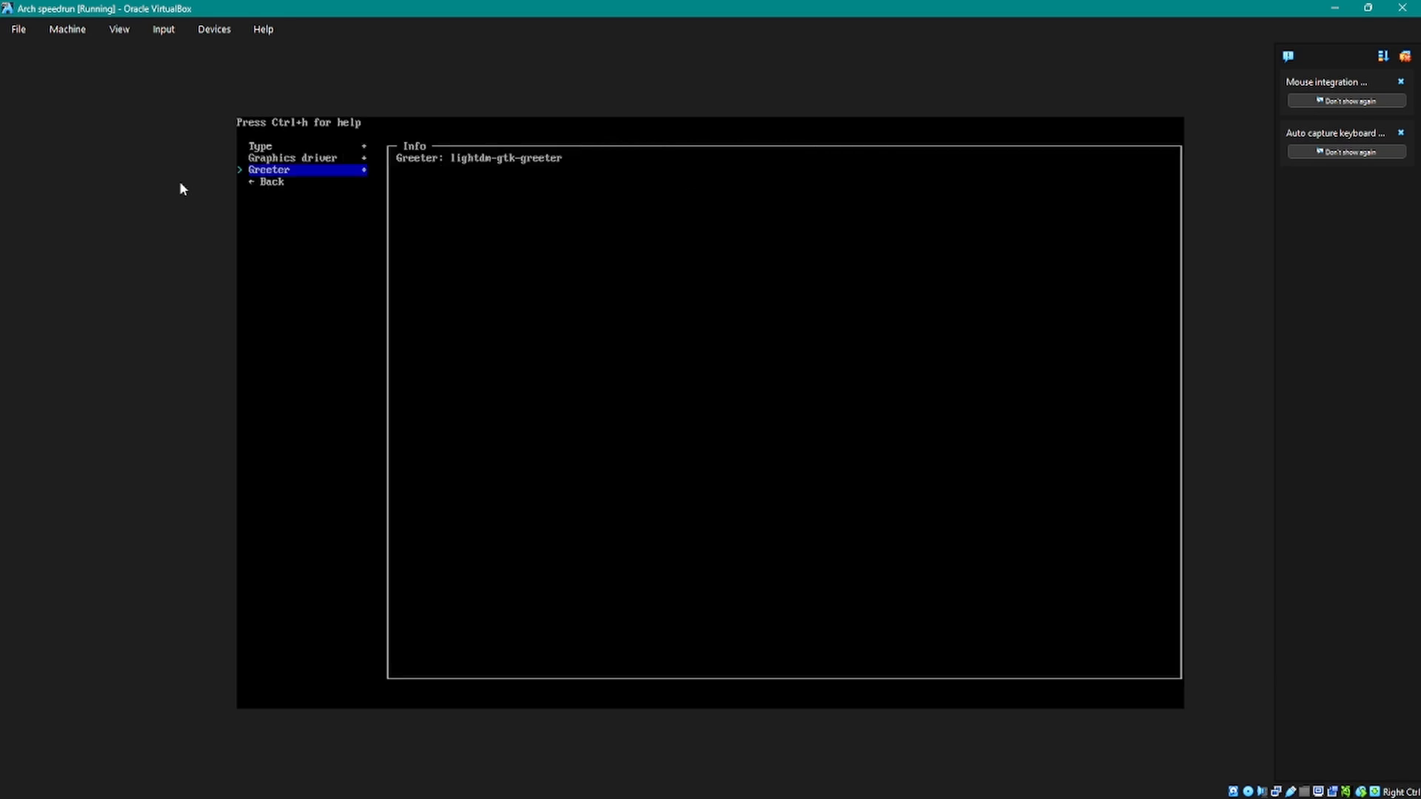
key(Up)
key(Down)
key(Down)
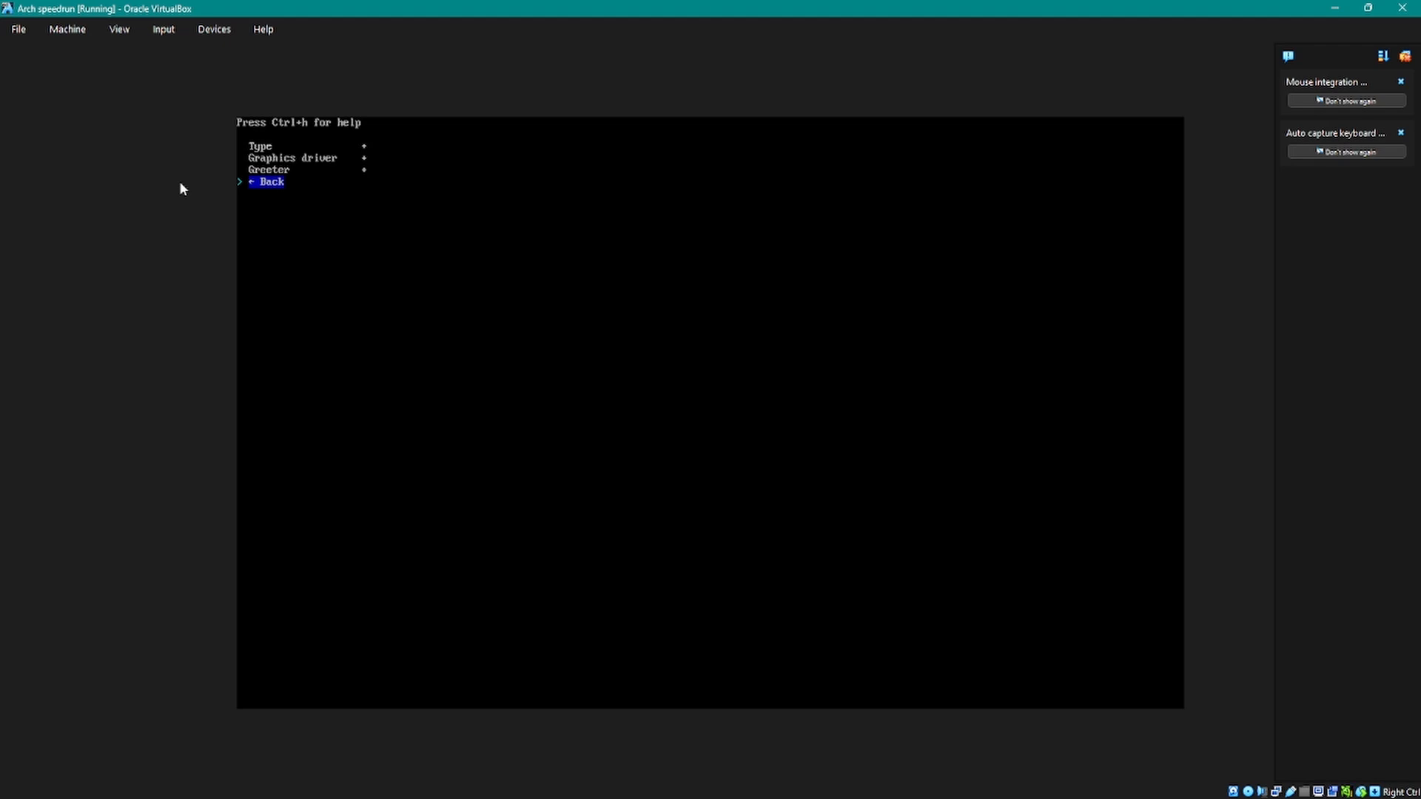
key(Return)
key(Down)
key(Up)
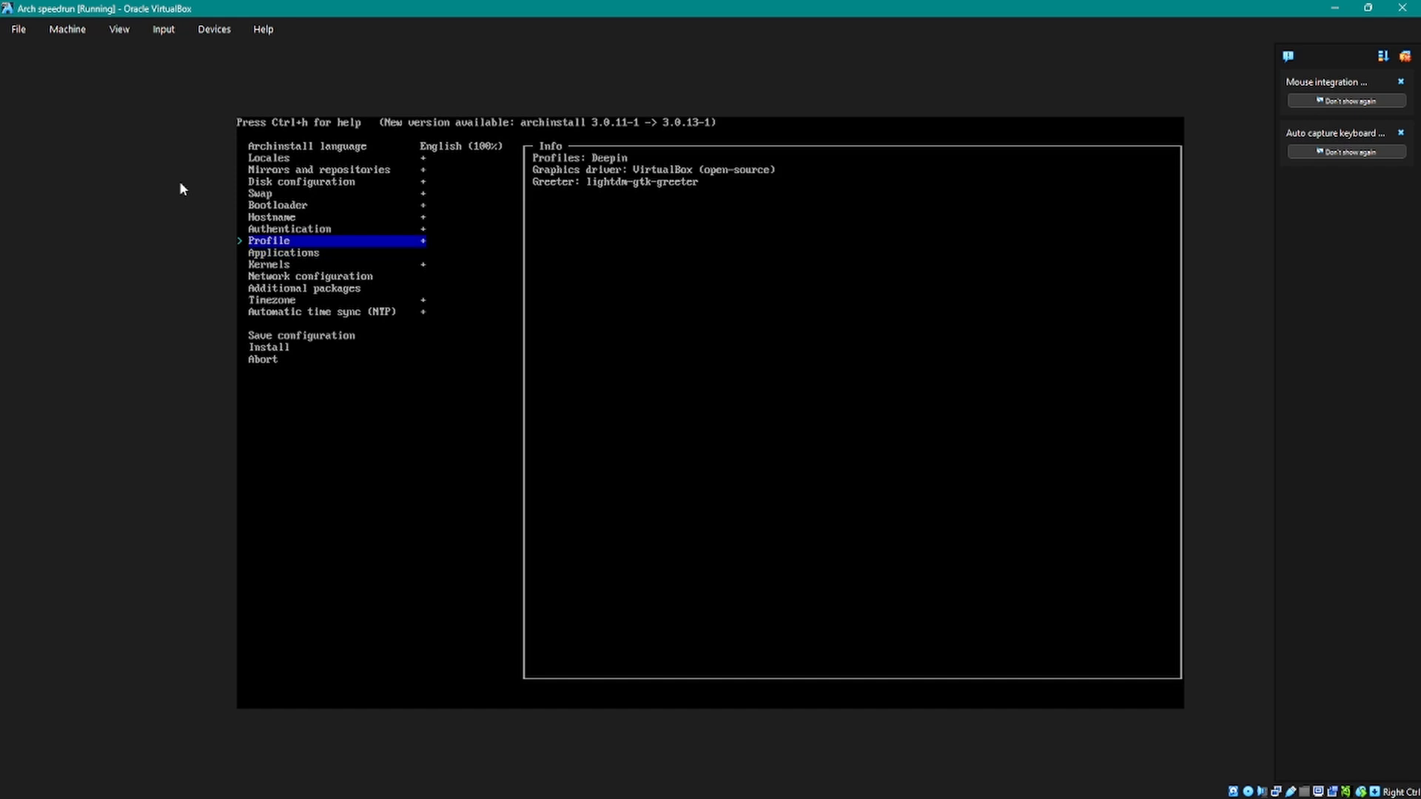
Step: Enable Bluetooth in the Applications settings
key(Down)
key(Return)
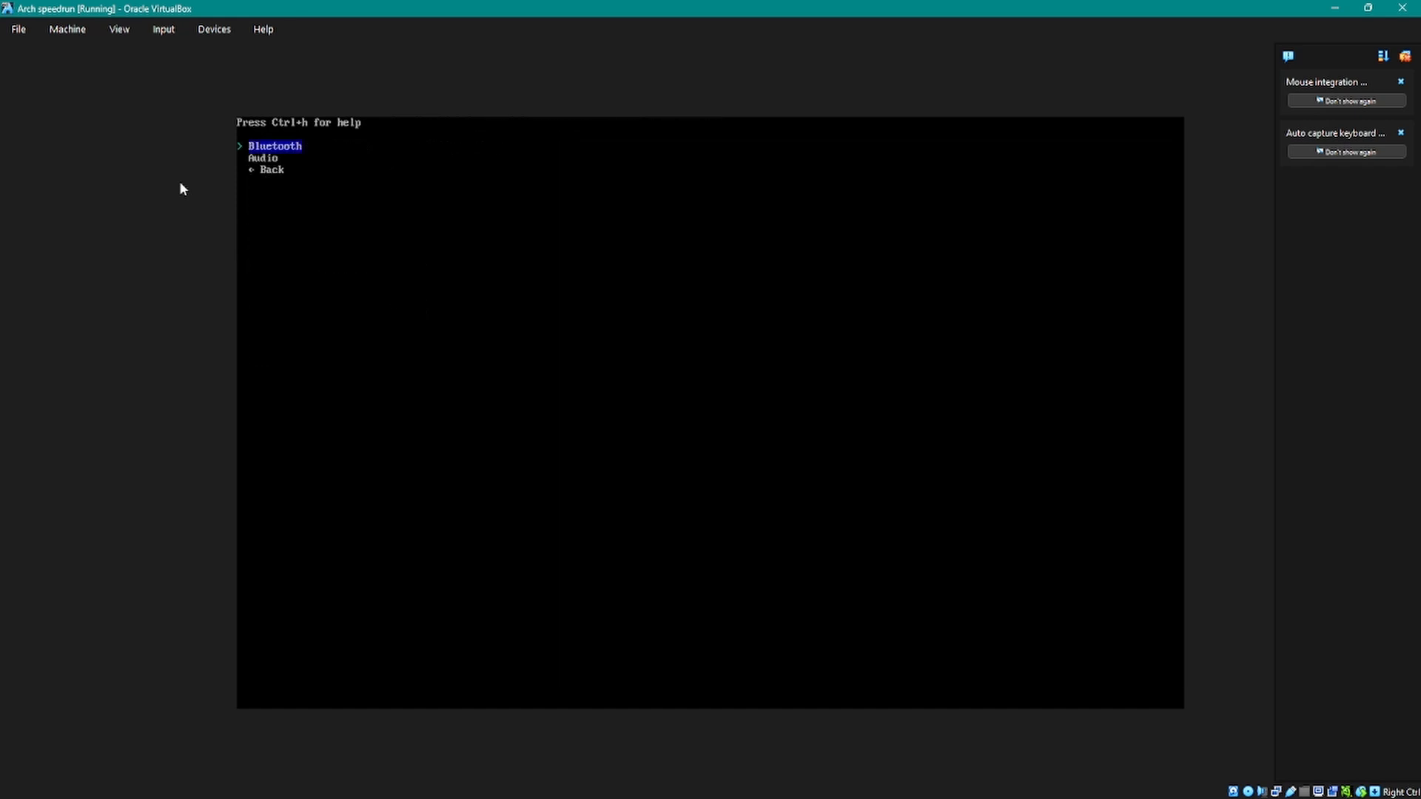
key(Return)
key(Right)
key(Return)
Step: Set the audio server to pipewire and return to the main installer list
key(Down)
key(Down)
key(Down)
key(Down)
key(Return)
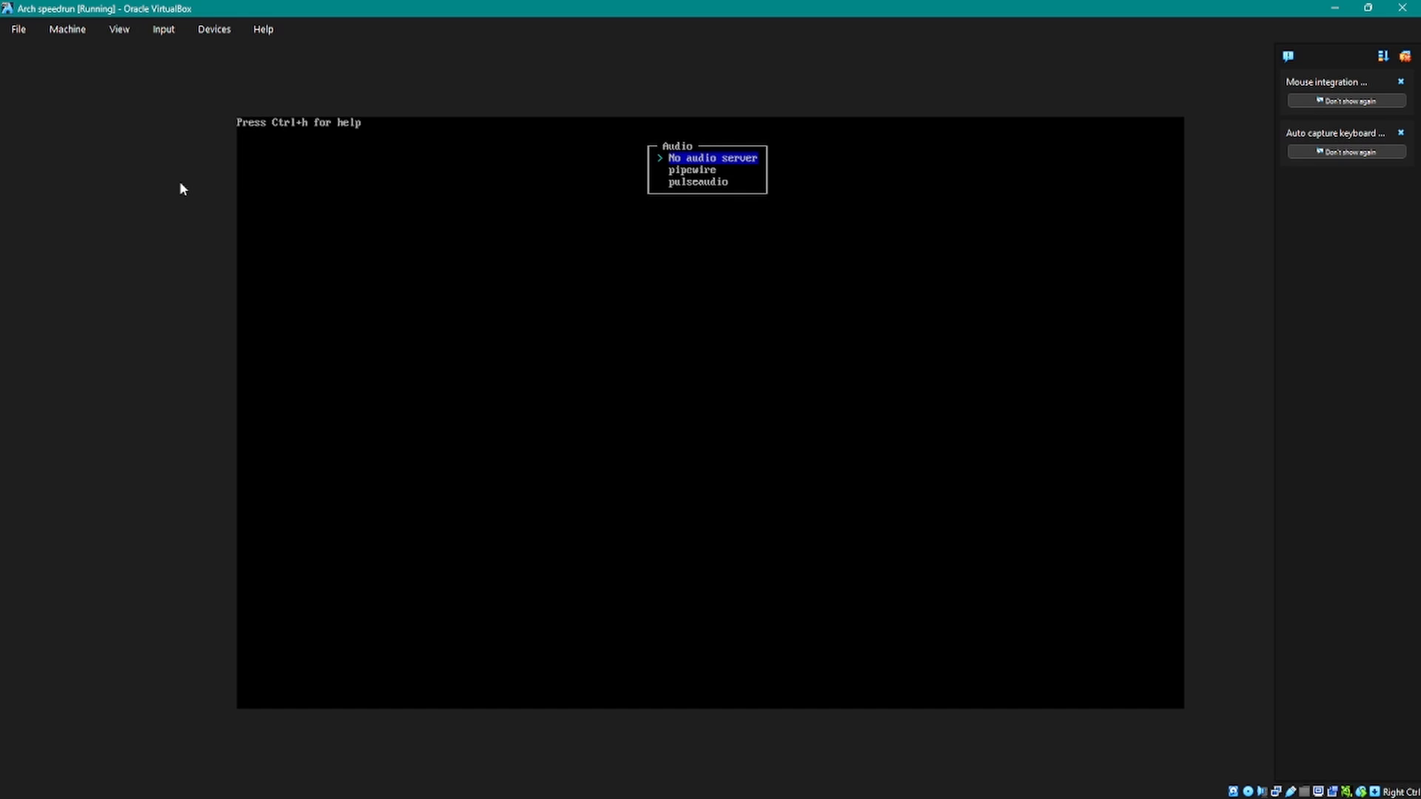
key(Down)
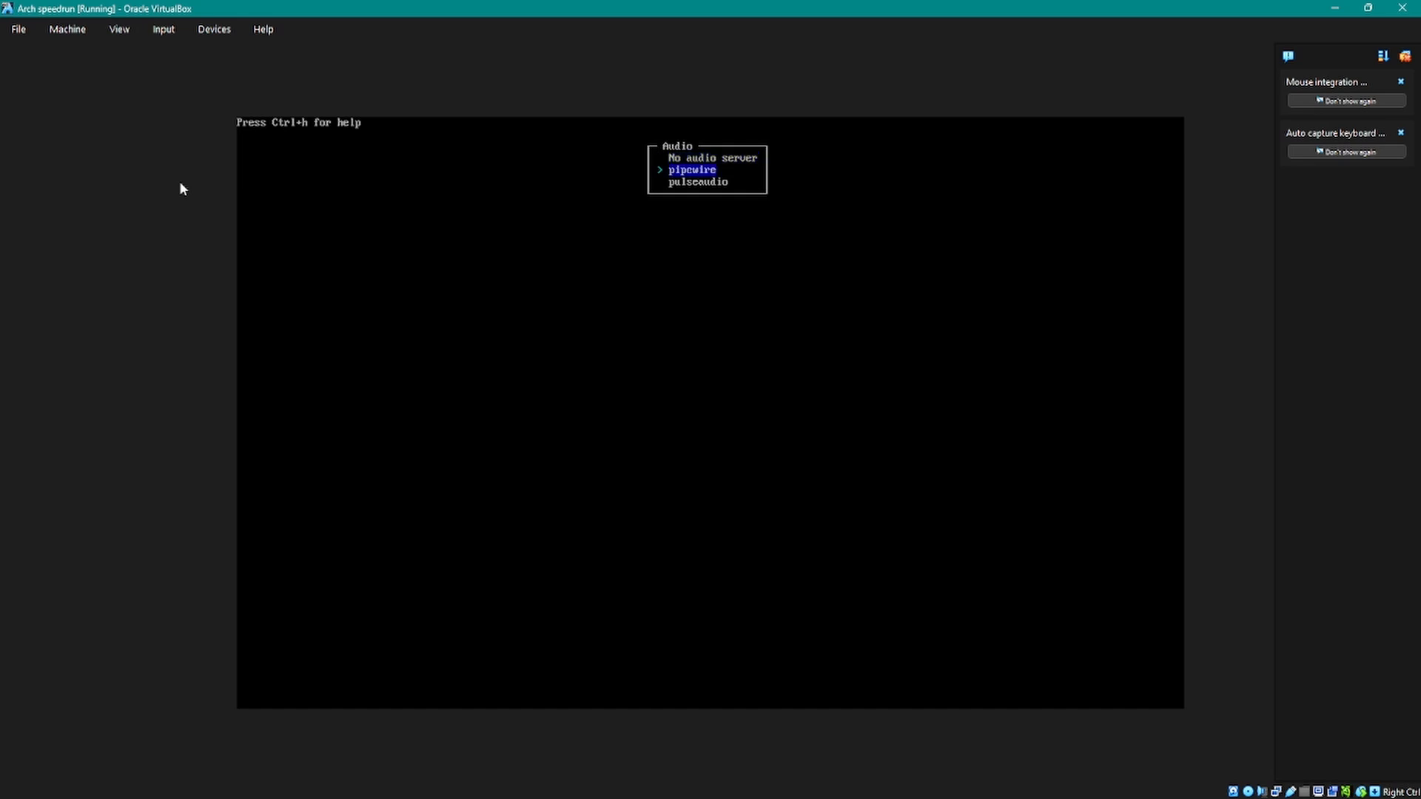
key(Return)
key(Down)
key(Return)
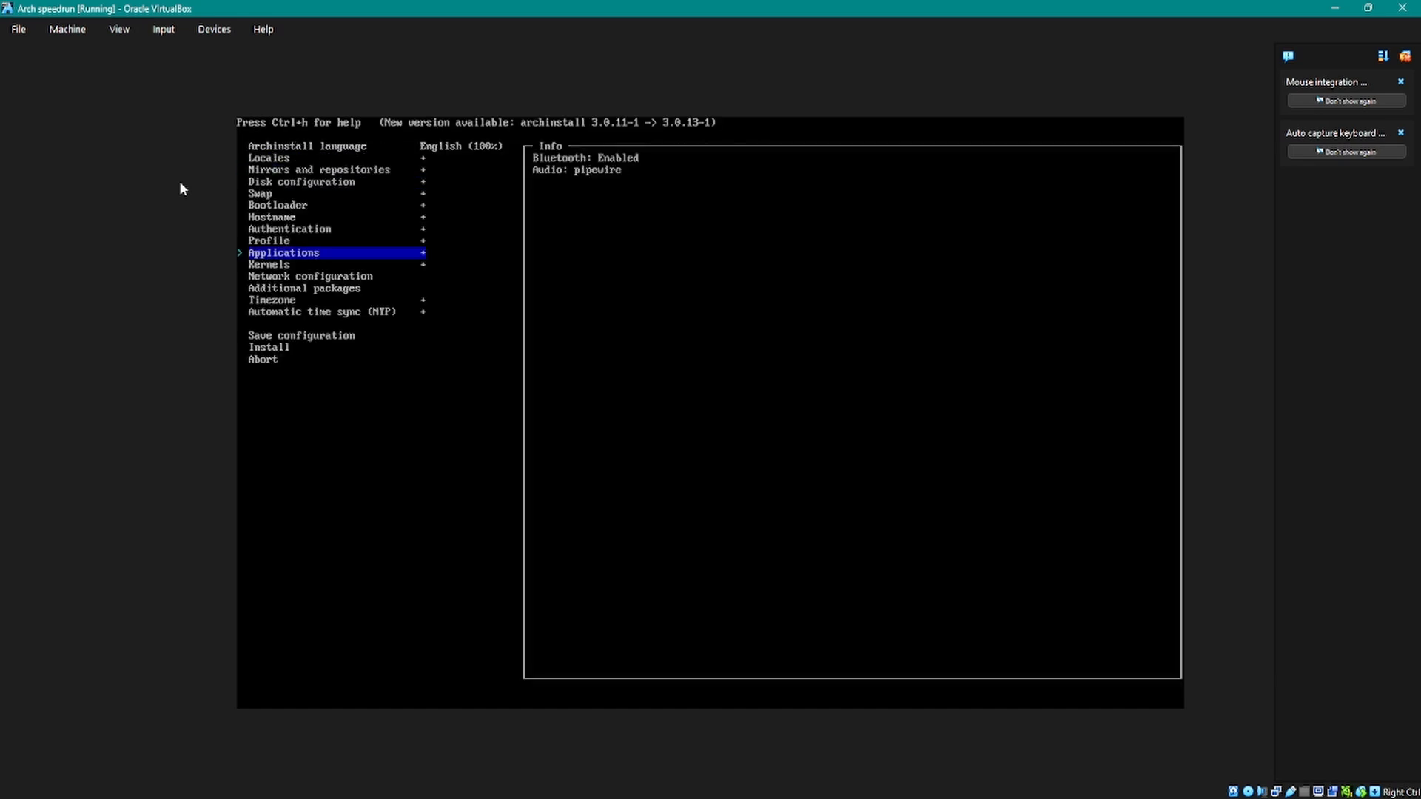
Step: Review the available kernels and confirm the default linux kernel as the selection
key(Down)
key(Return)
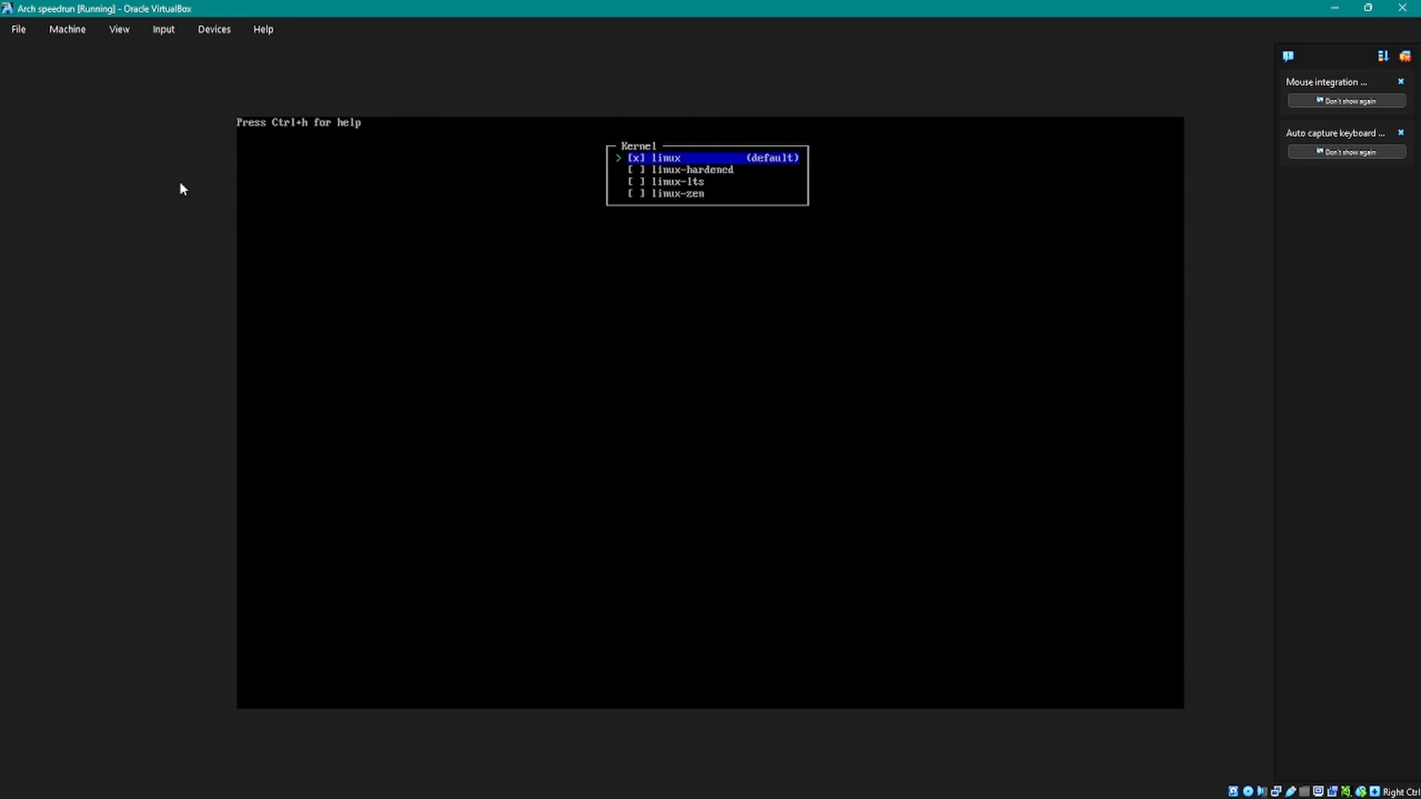
key(Down)
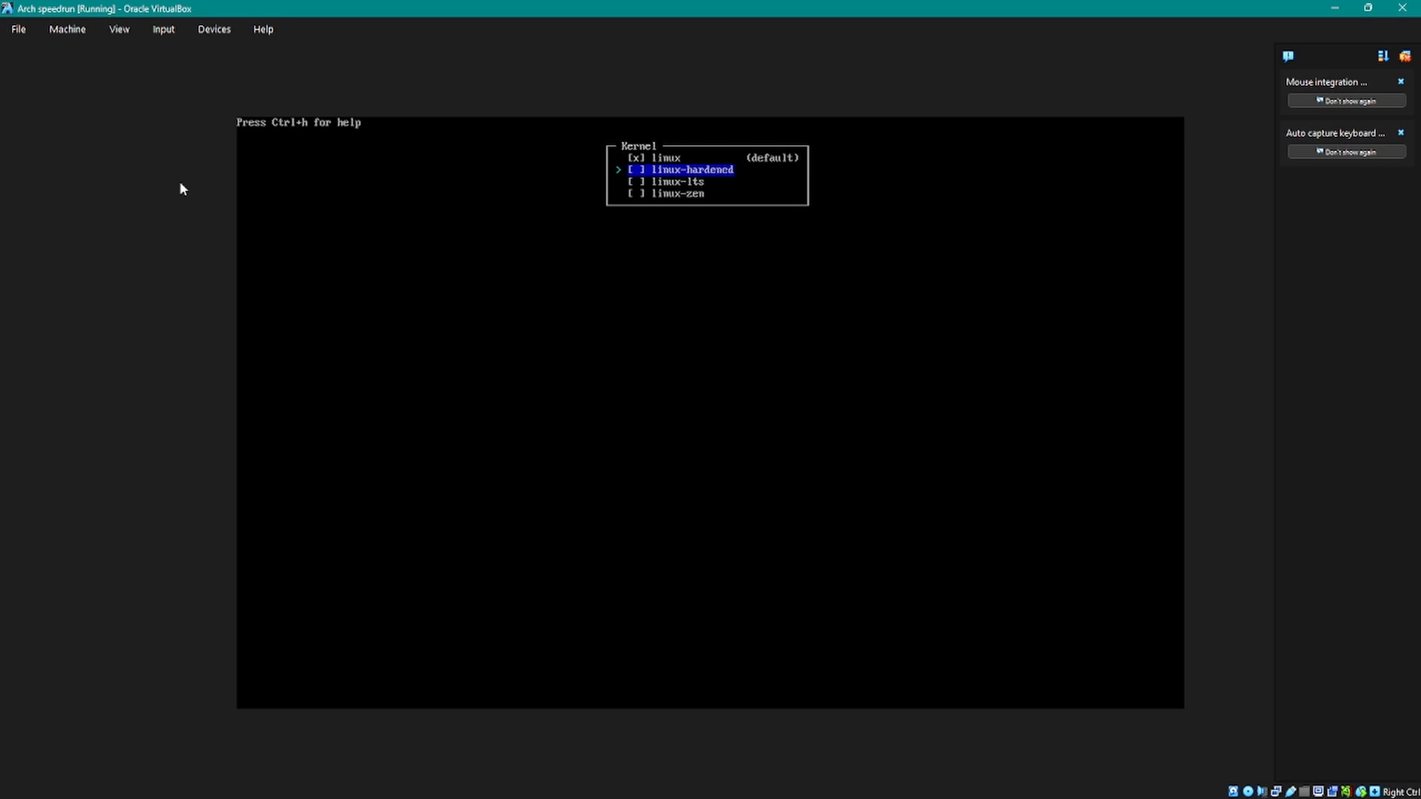
key(Down)
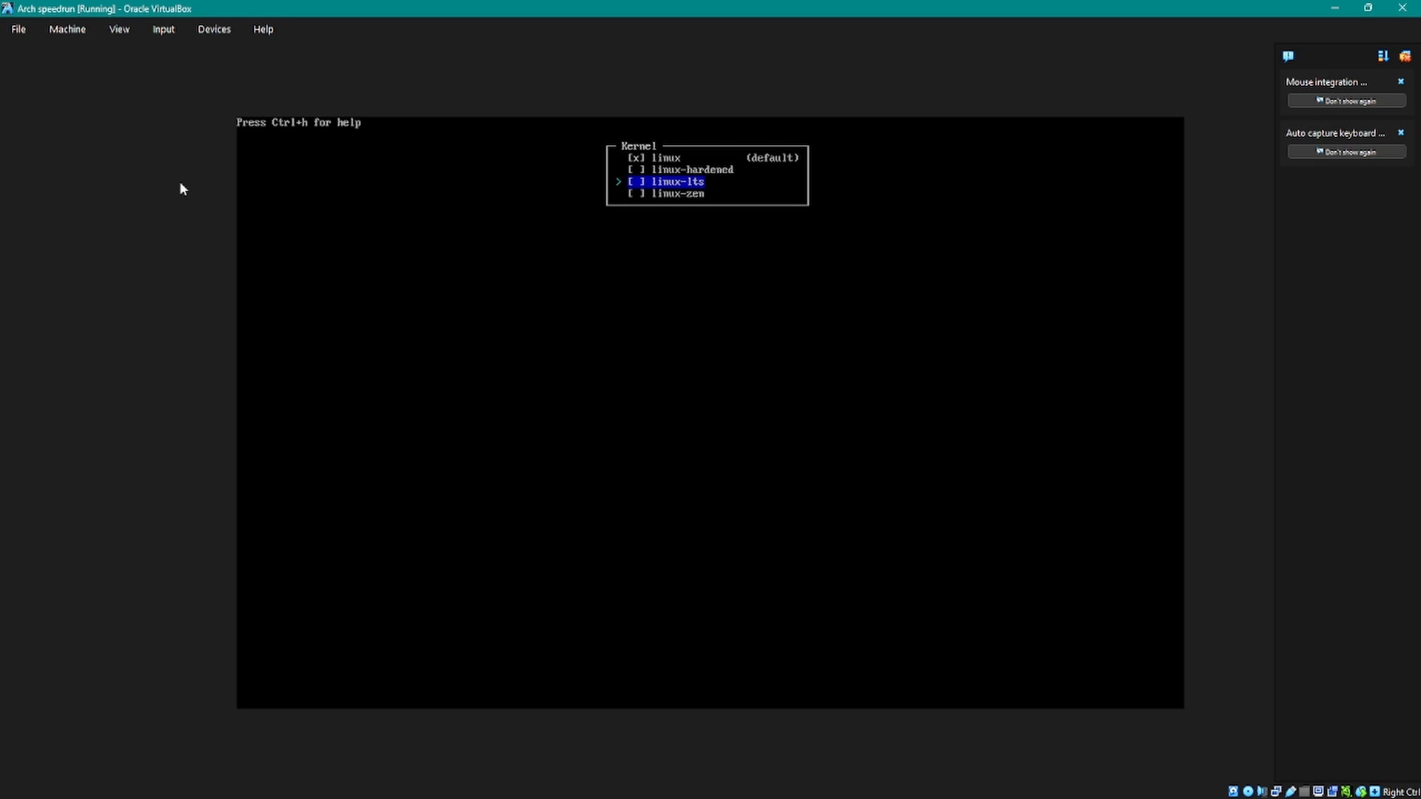
key(Up)
key(Up)
key(Down)
key(Down)
key(Up)
key(Up)
key(Down)
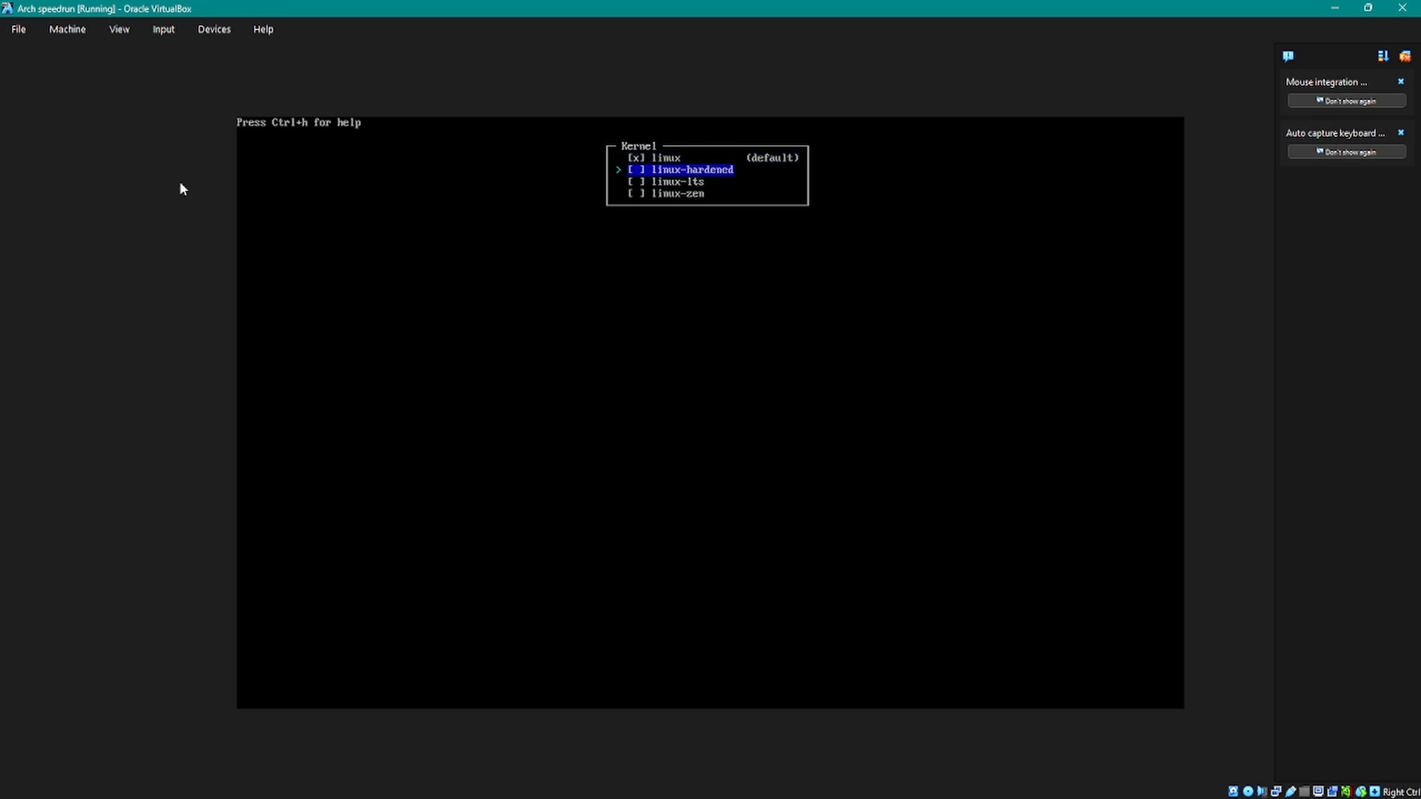
key(Up)
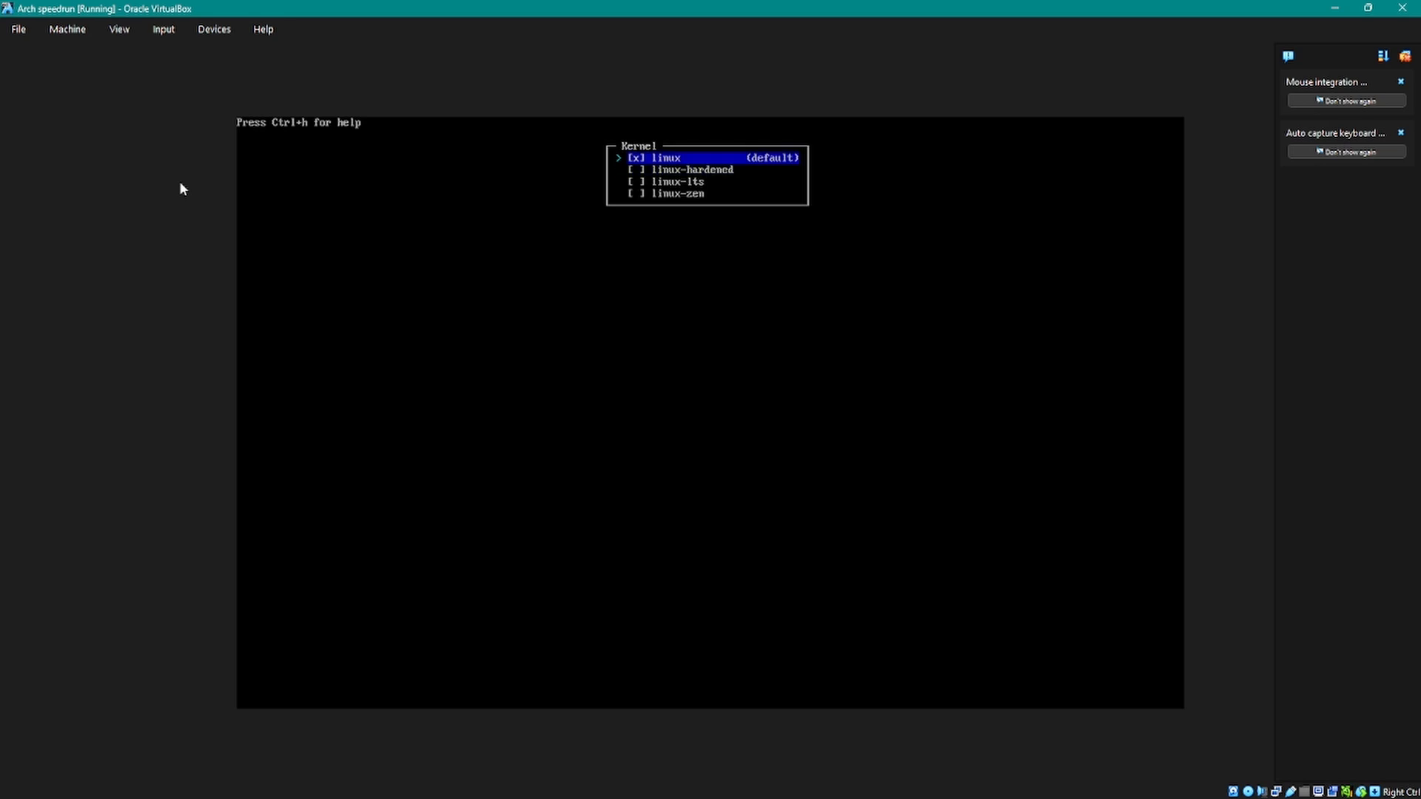
key(Return)
Step: Set the network configuration to use NetworkManager
key(Down)
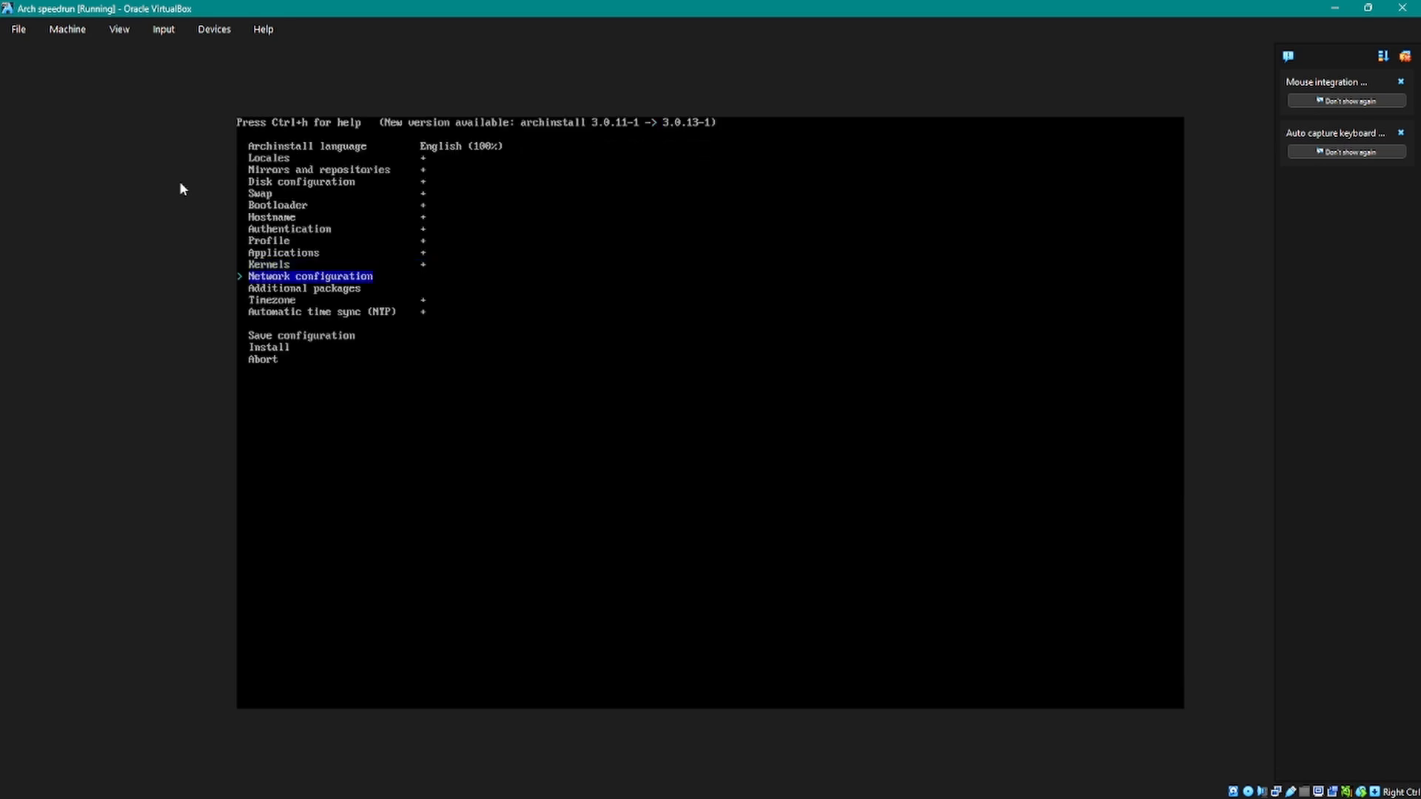
key(Up)
key(Down)
key(Return)
key(Down)
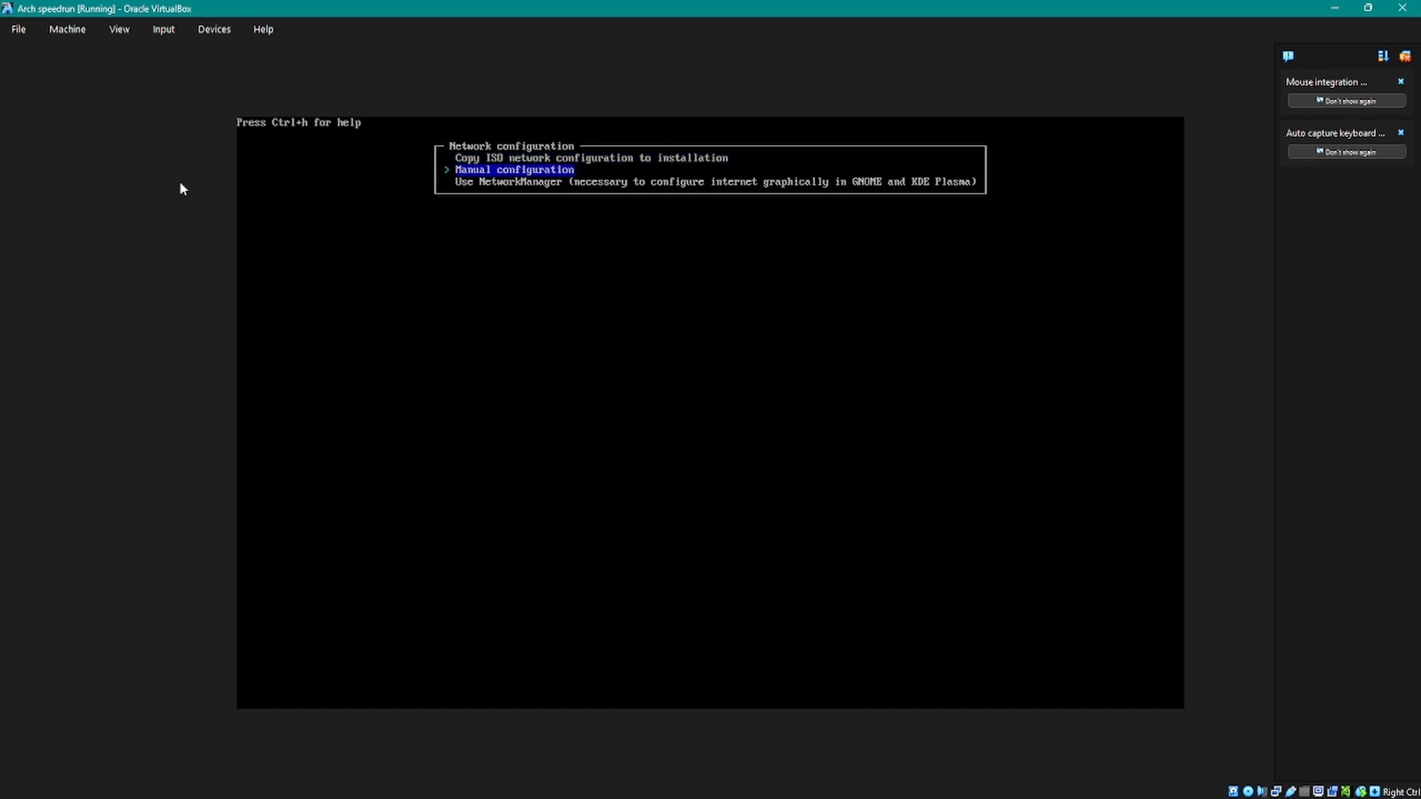
key(Down)
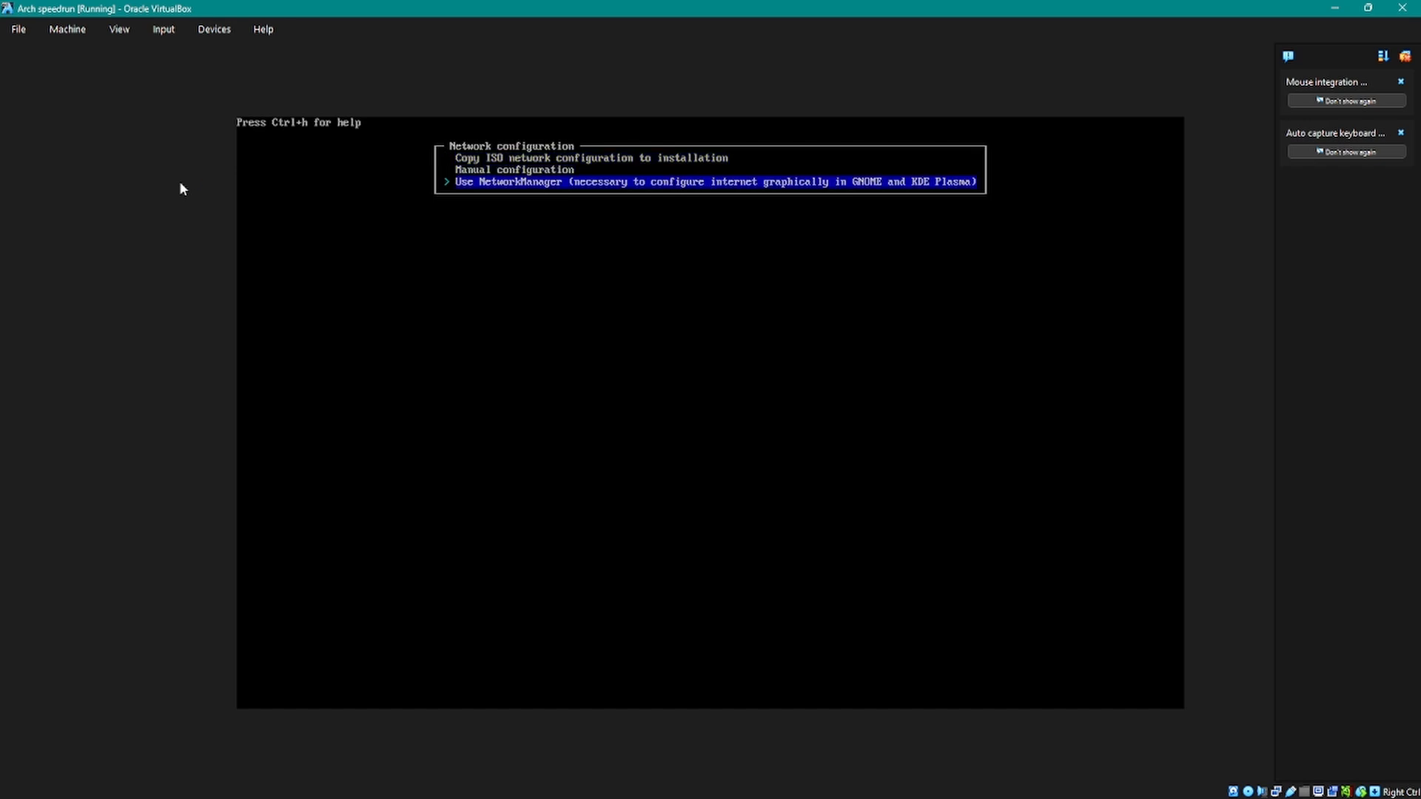
key(Return)
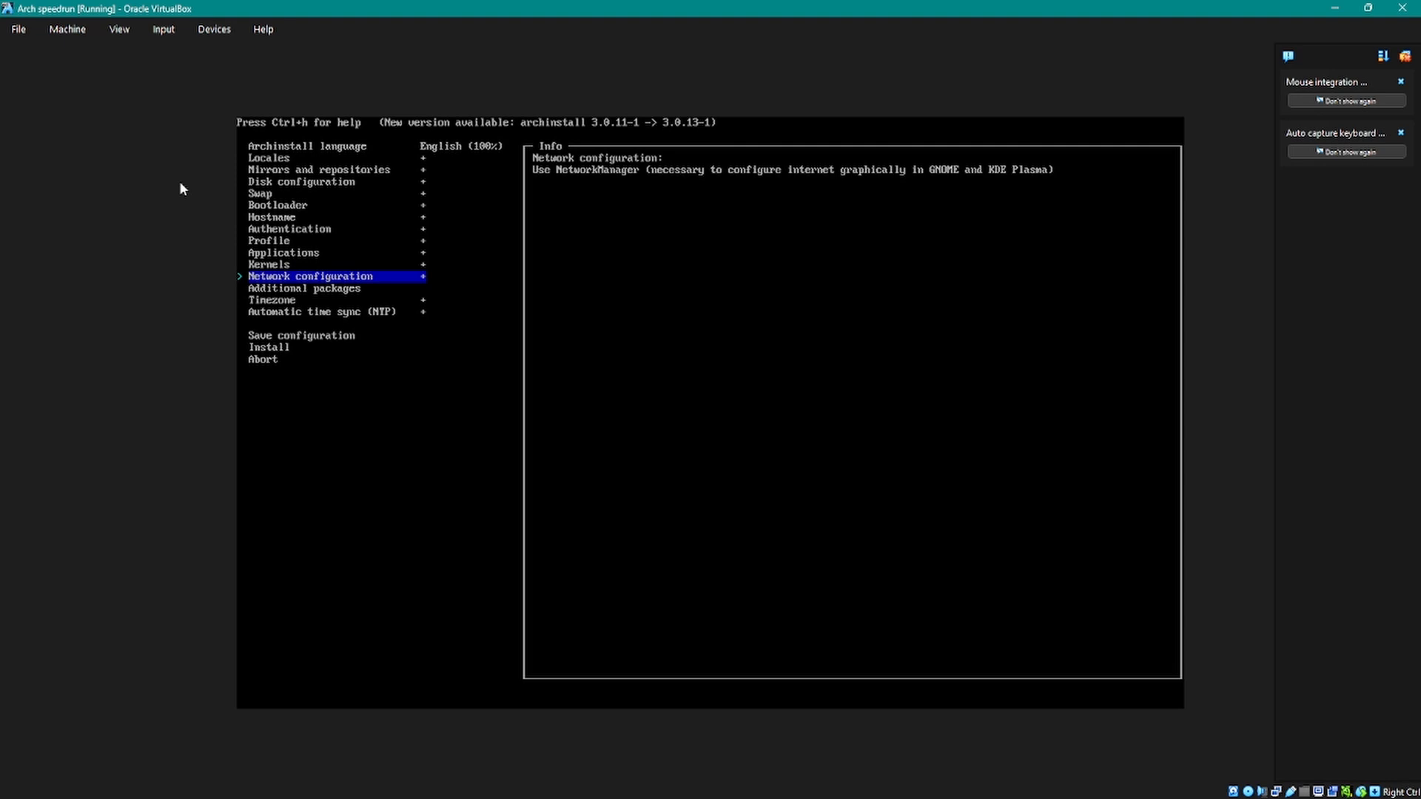
Step: View the additional packages list and the Archinstall help, and leave without selecting a package
key(Down)
key(Return)
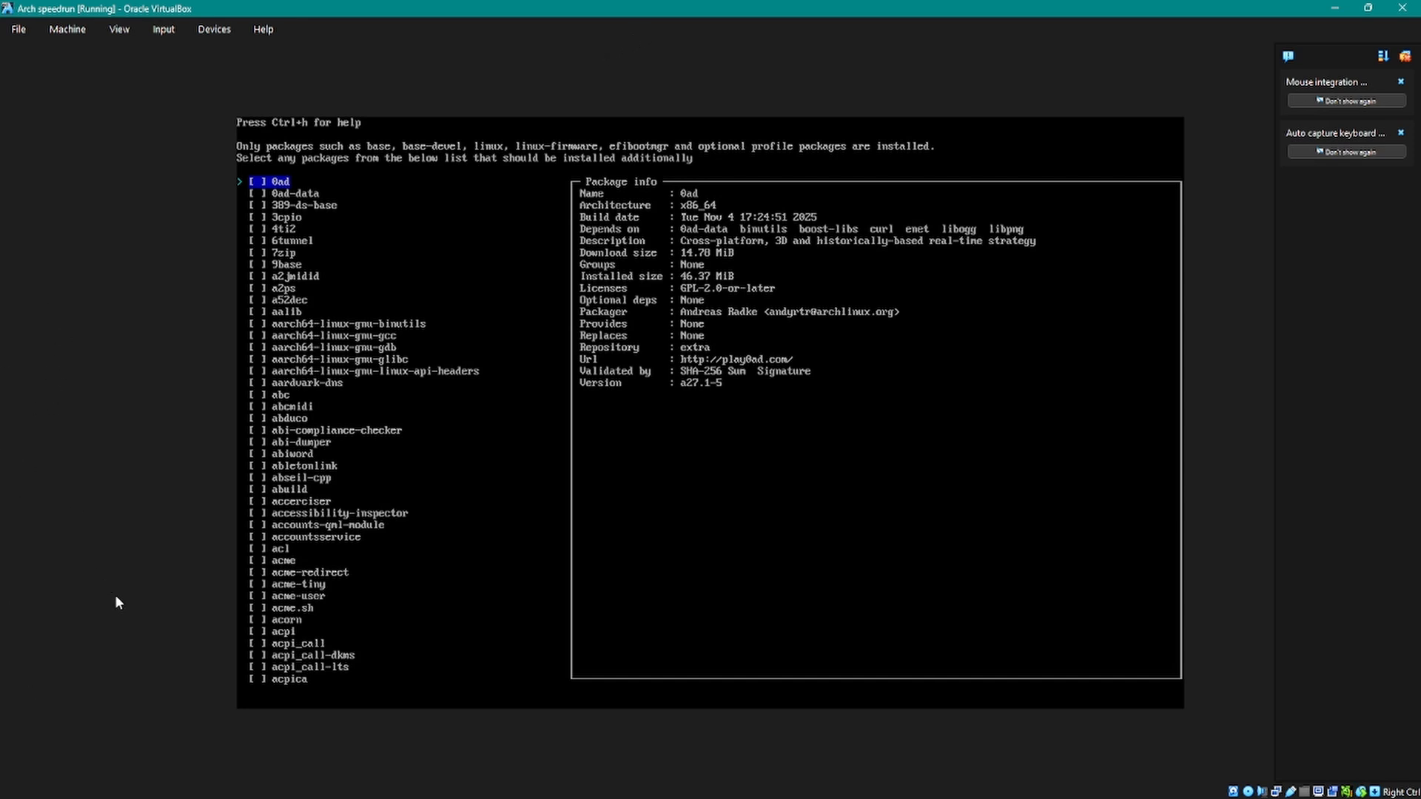
key(ctrl+h)
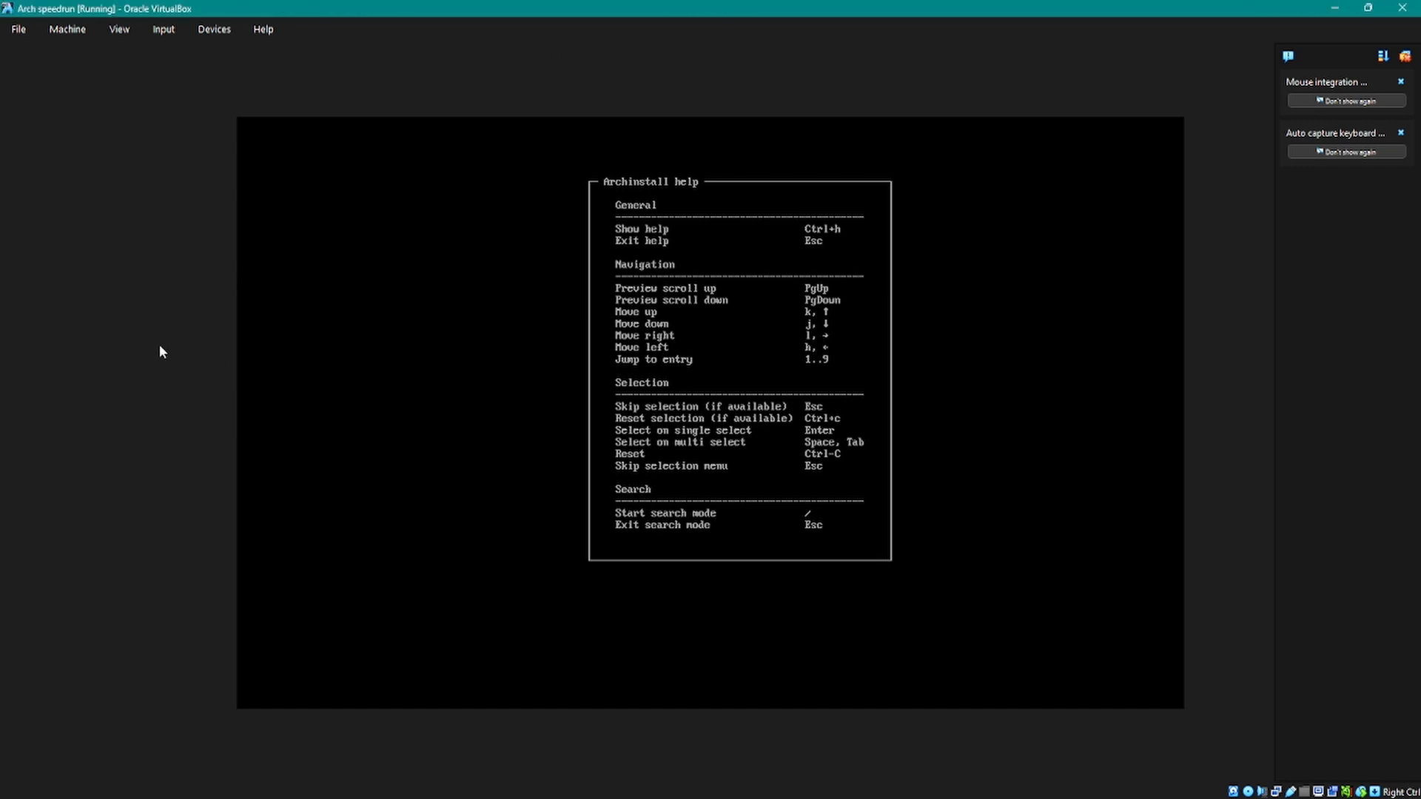
key(Escape)
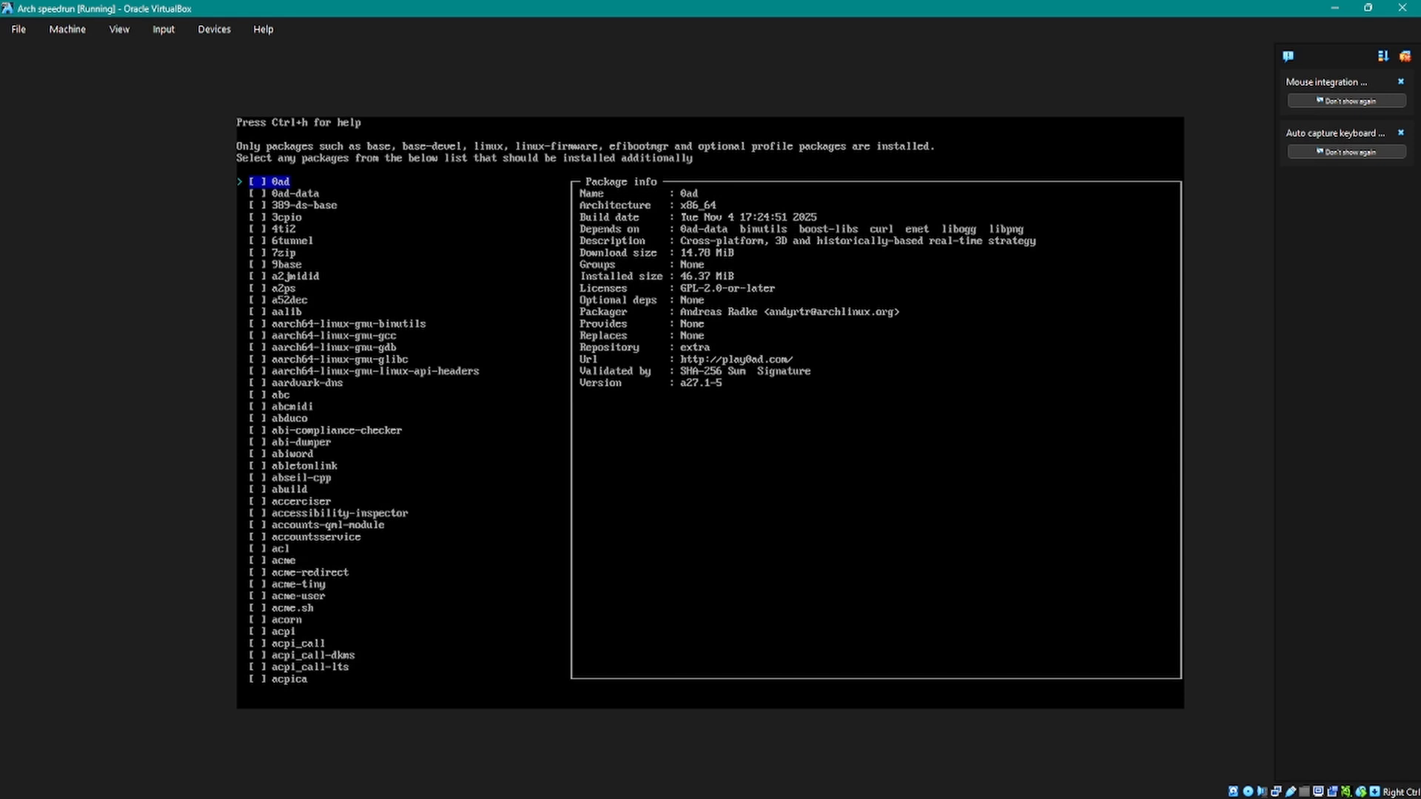
key(Escape)
Step: Review the configured values of the installer entries between Swap and Applications
key(Up)
key(Up)
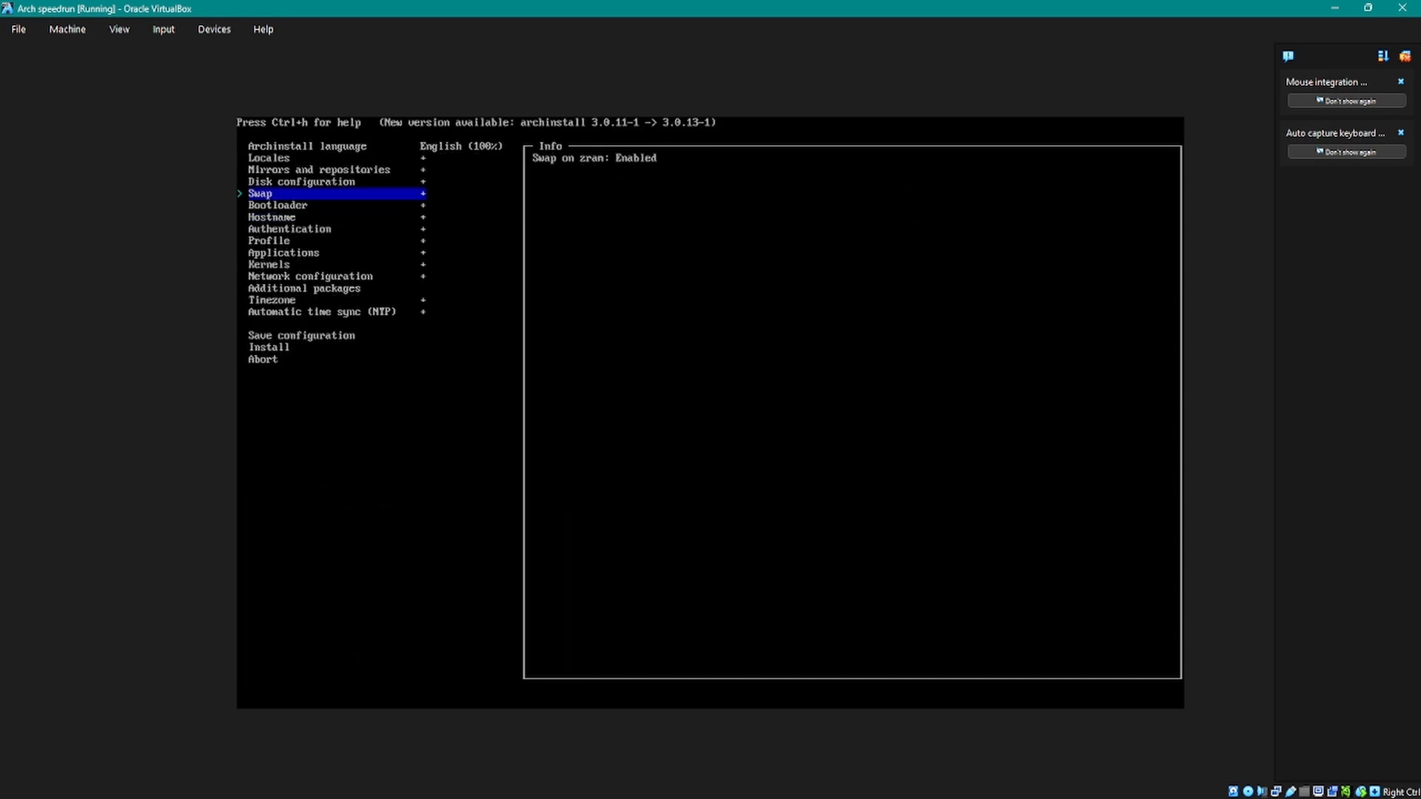
key(Down)
key(Down)
key(Down)
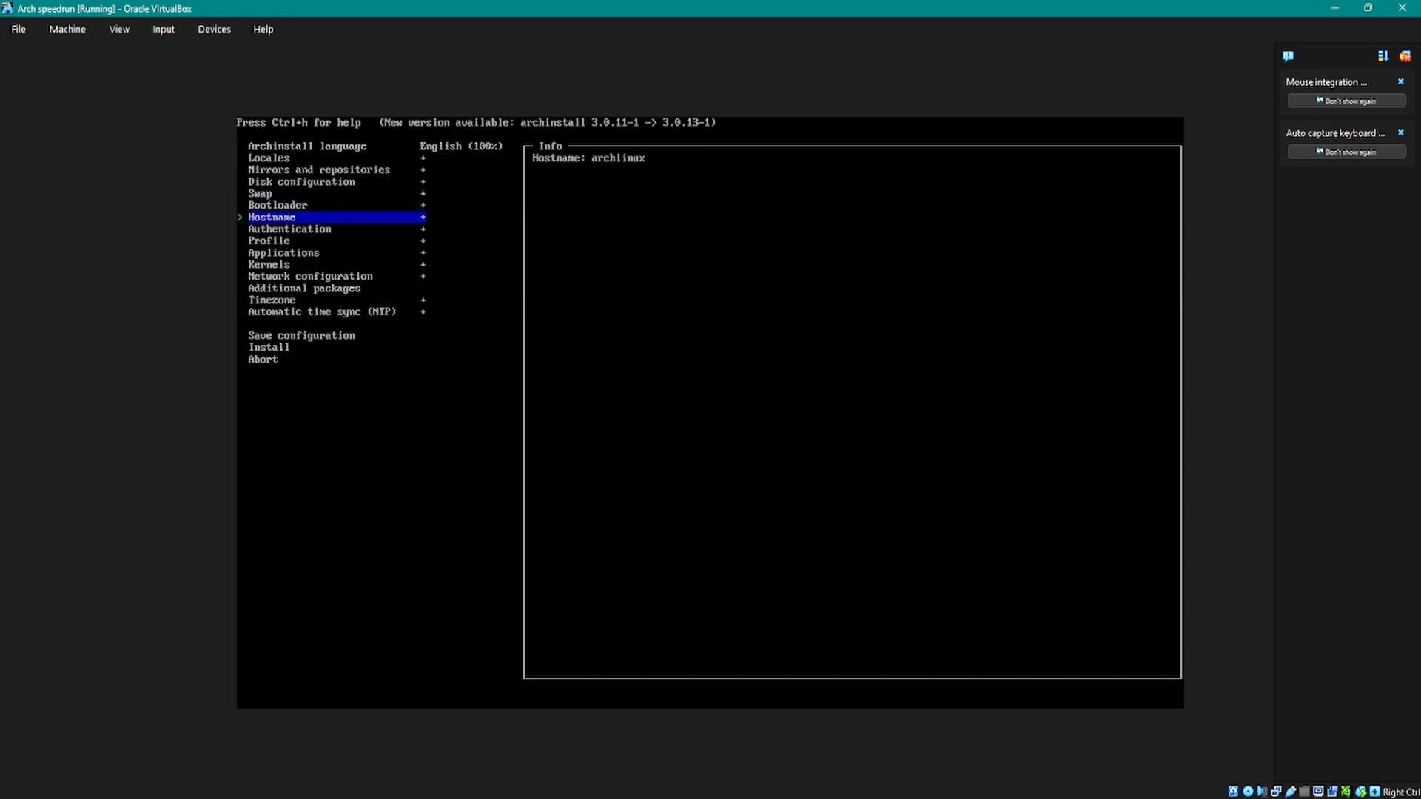
key(Up)
key(Up)
key(Down)
key(Down)
key(Down)
key(Down)
key(Down)
key(Down)
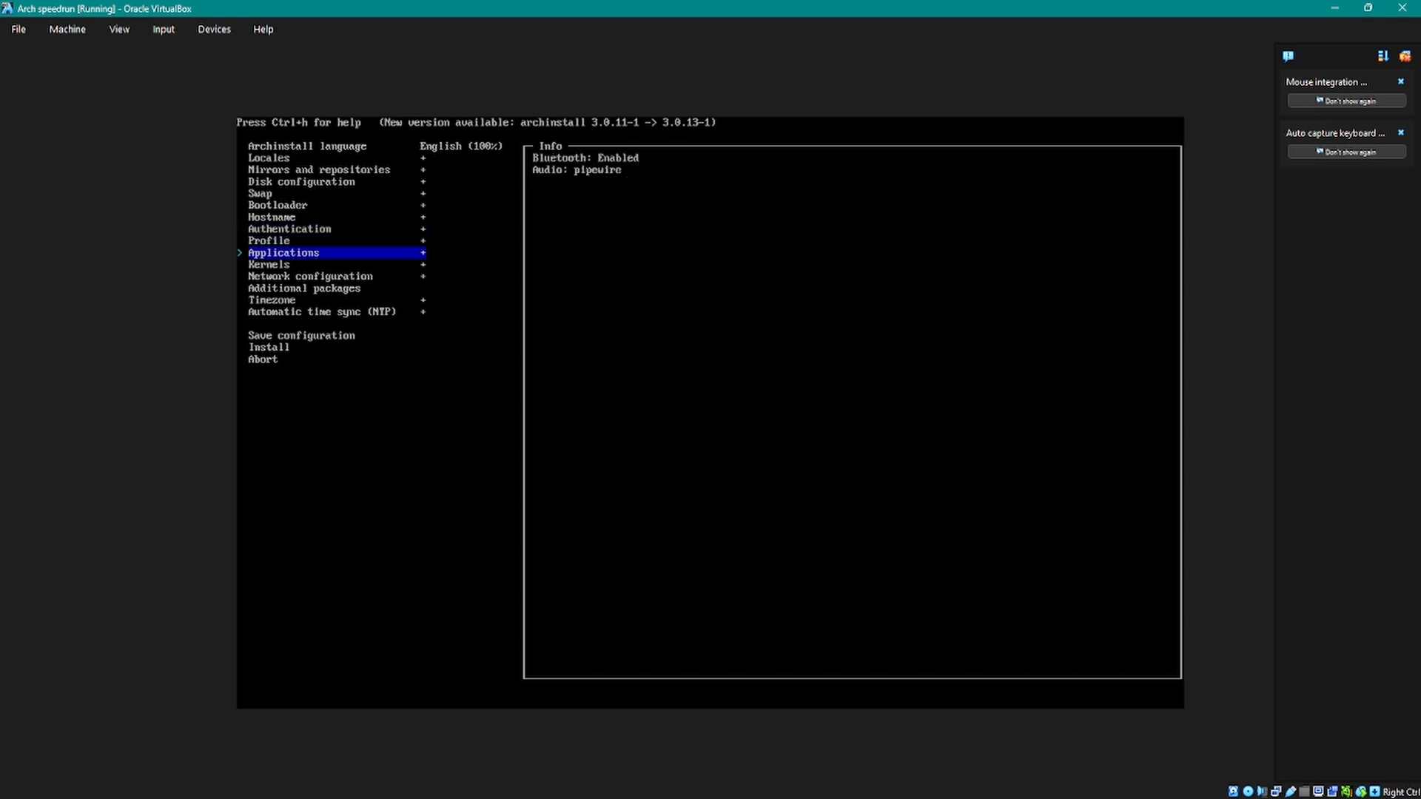
Step: Set the timezone to one of the US zones in the timezone list
key(Down)
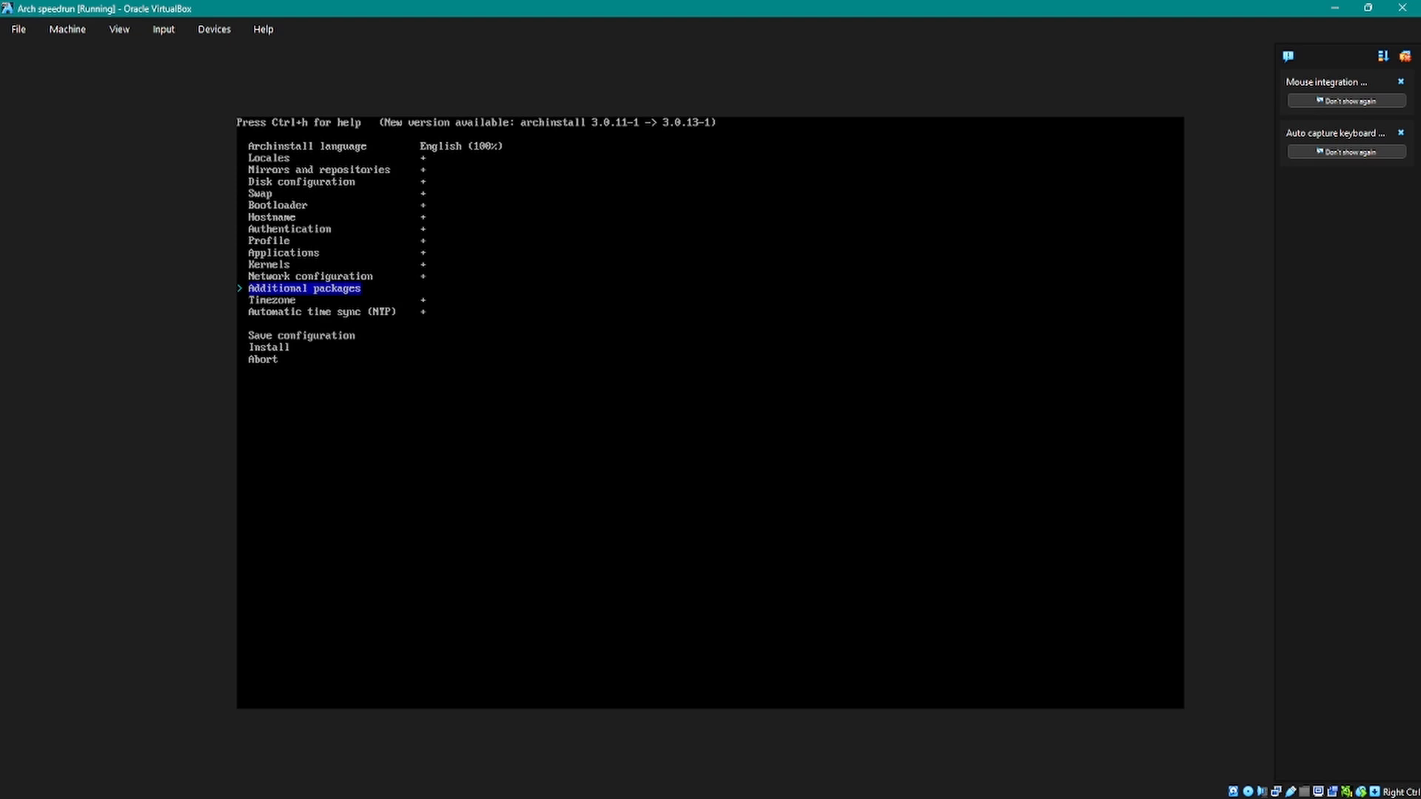
key(Down)
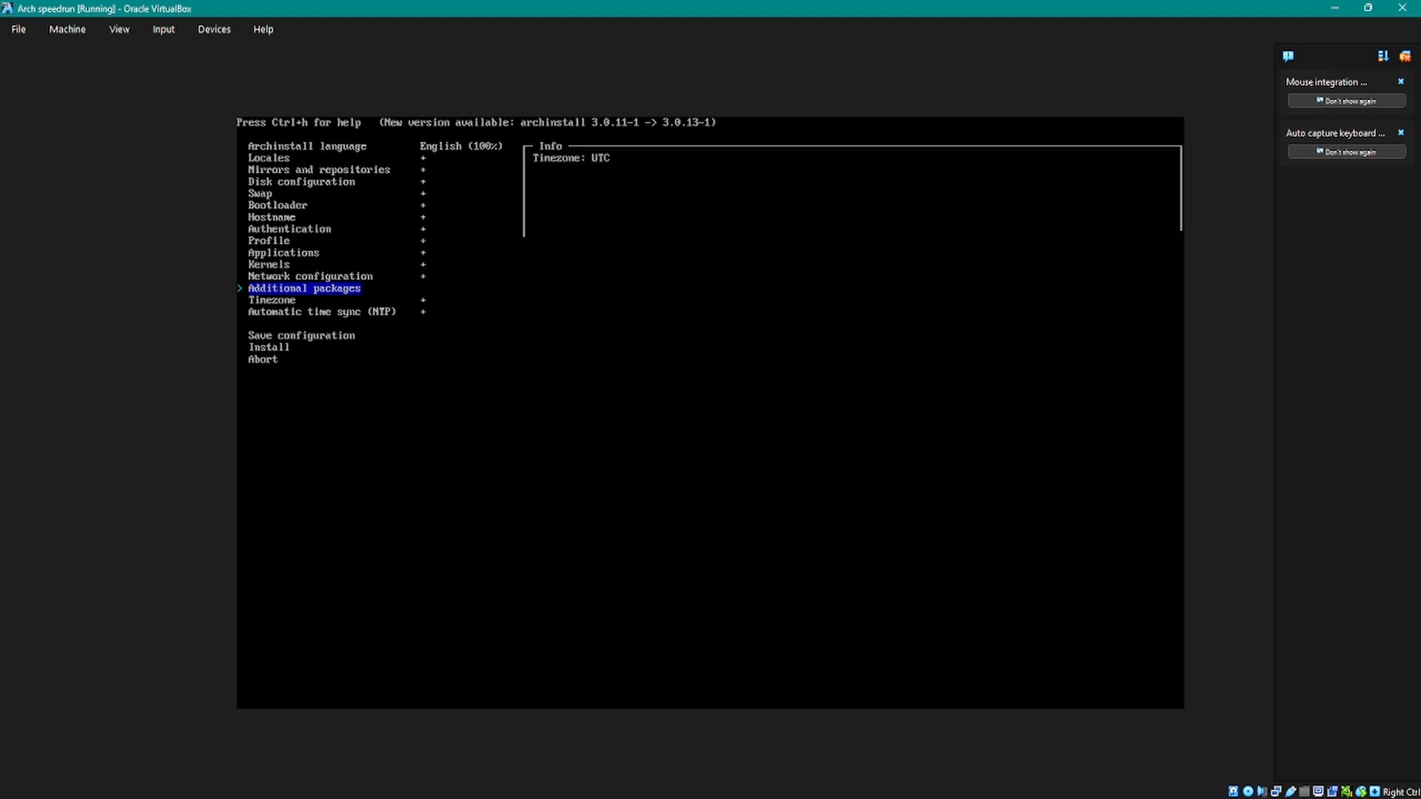
key(Return)
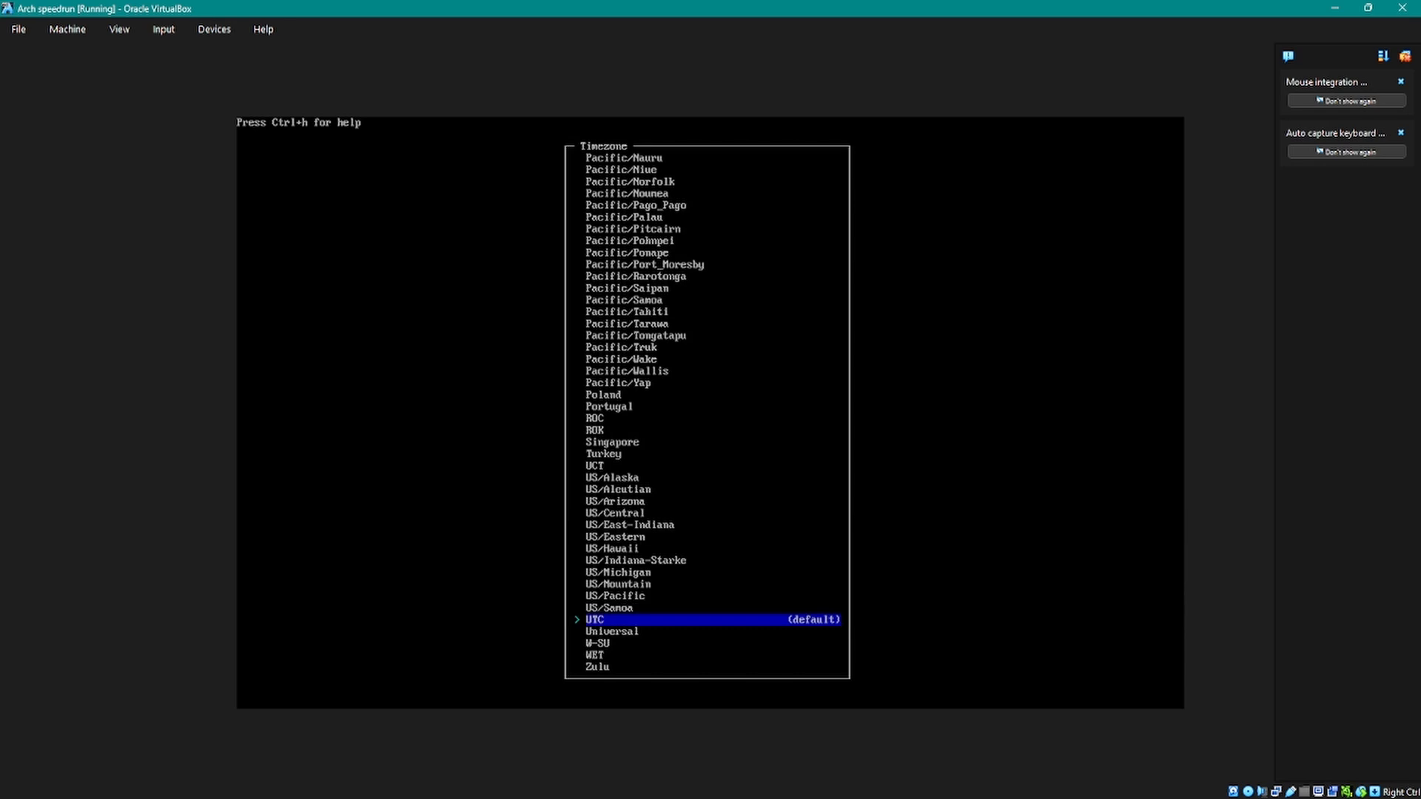
key(Up)
key(Up)
key(Up)
key(Up)
key(Up)
key(Up)
key(Up)
key(Up)
key(Up)
key(Up)
key(Up)
key(Up)
key(Up)
key(Down)
key(Down)
key(Down)
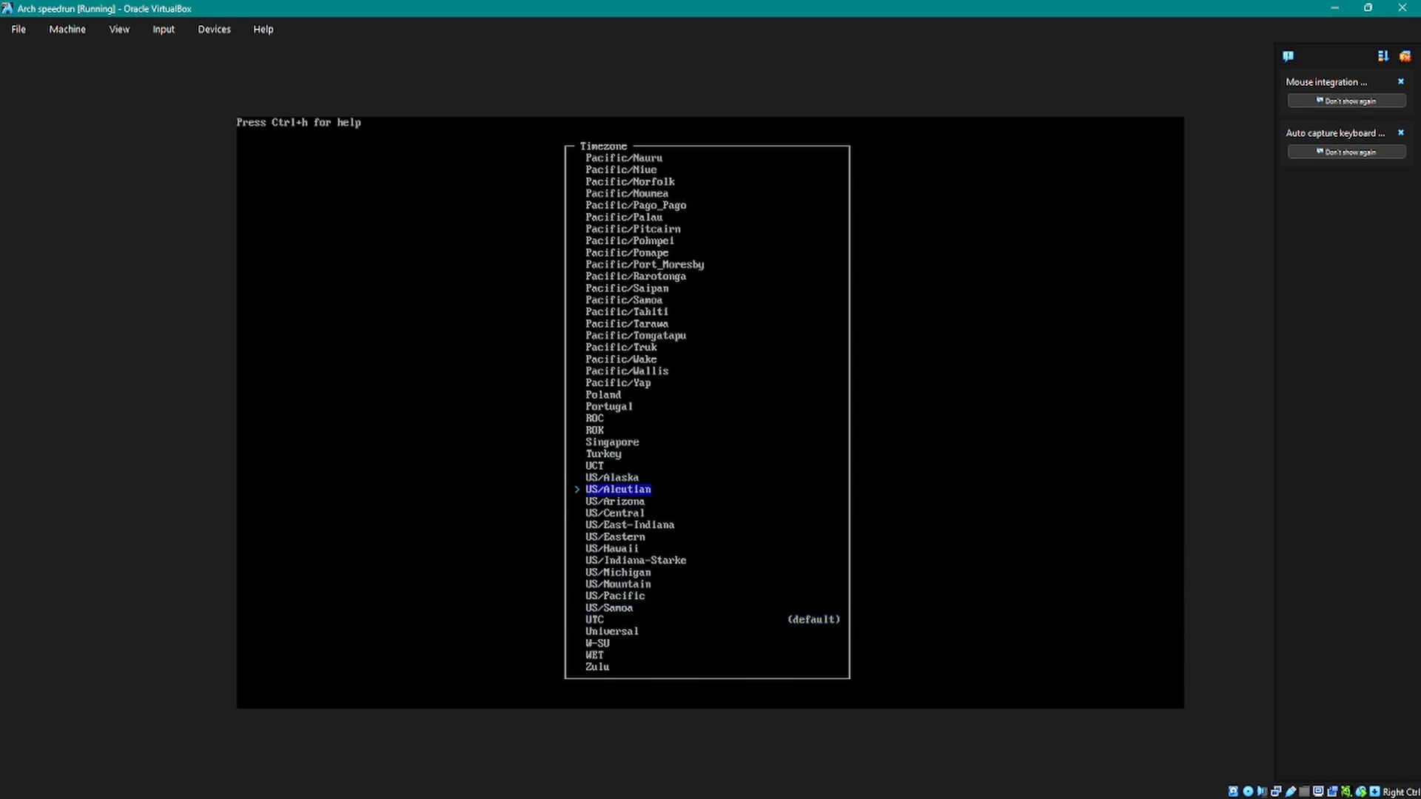
key(Down)
key(Down)
key(Down)
key(Down)
key(Up)
key(Up)
key(Up)
key(Up)
key(Down)
key(Down)
key(Down)
key(Down)
key(Down)
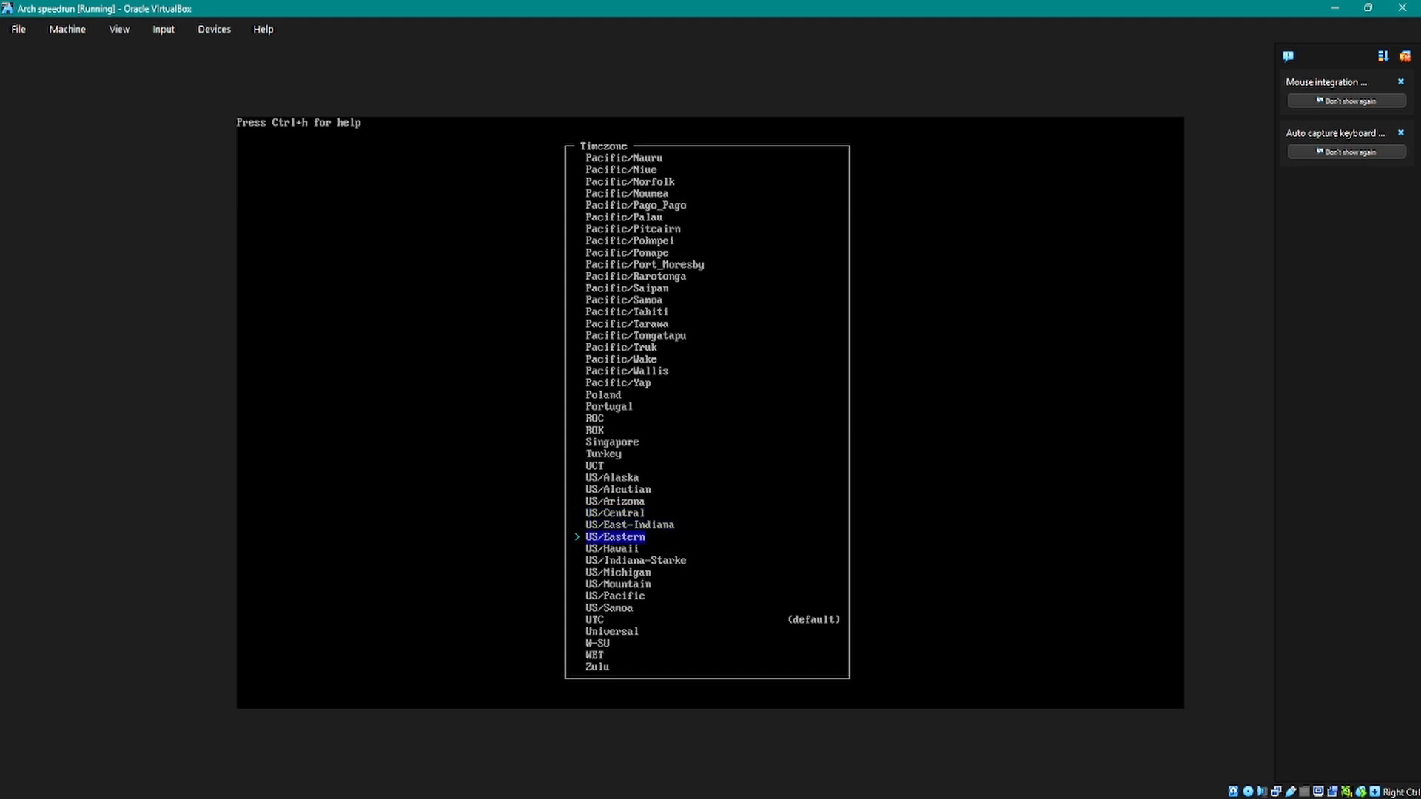
key(Down)
key(Down)
key(Down)
key(Up)
key(Up)
key(Up)
key(Up)
key(Up)
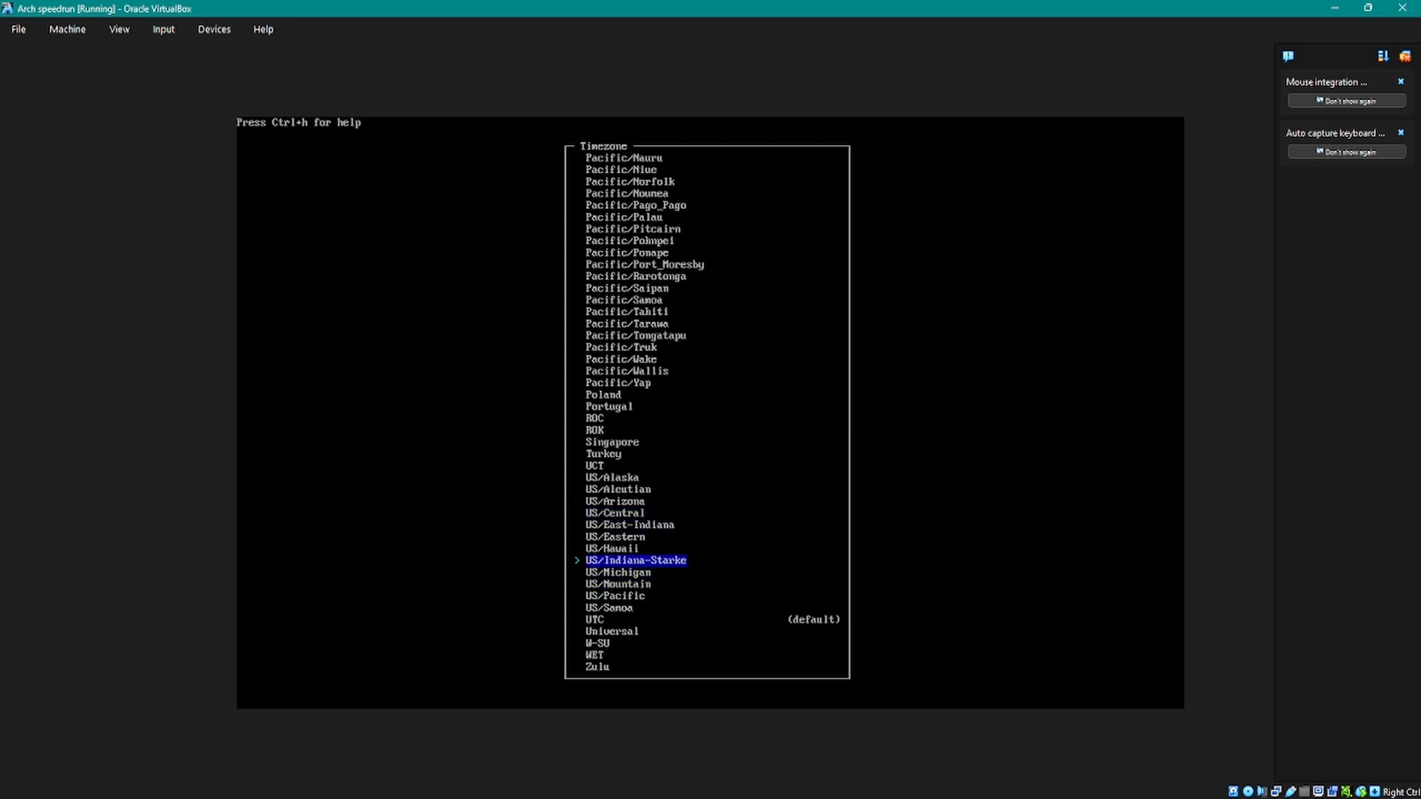
Step: Start the installation and agree to apply the specified configuration
key(Up)
key(Return)
key(Down)
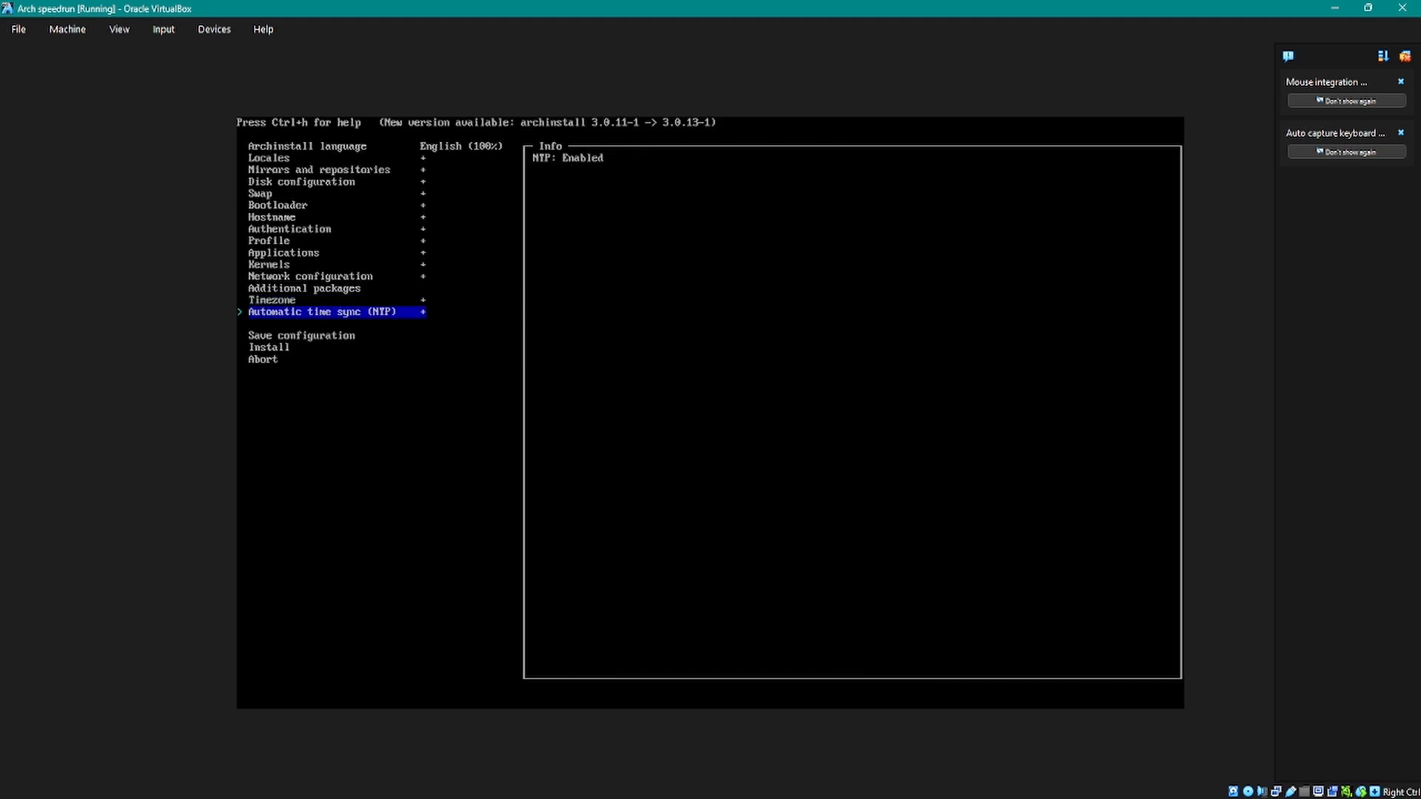
key(Down)
key(Up)
key(Down)
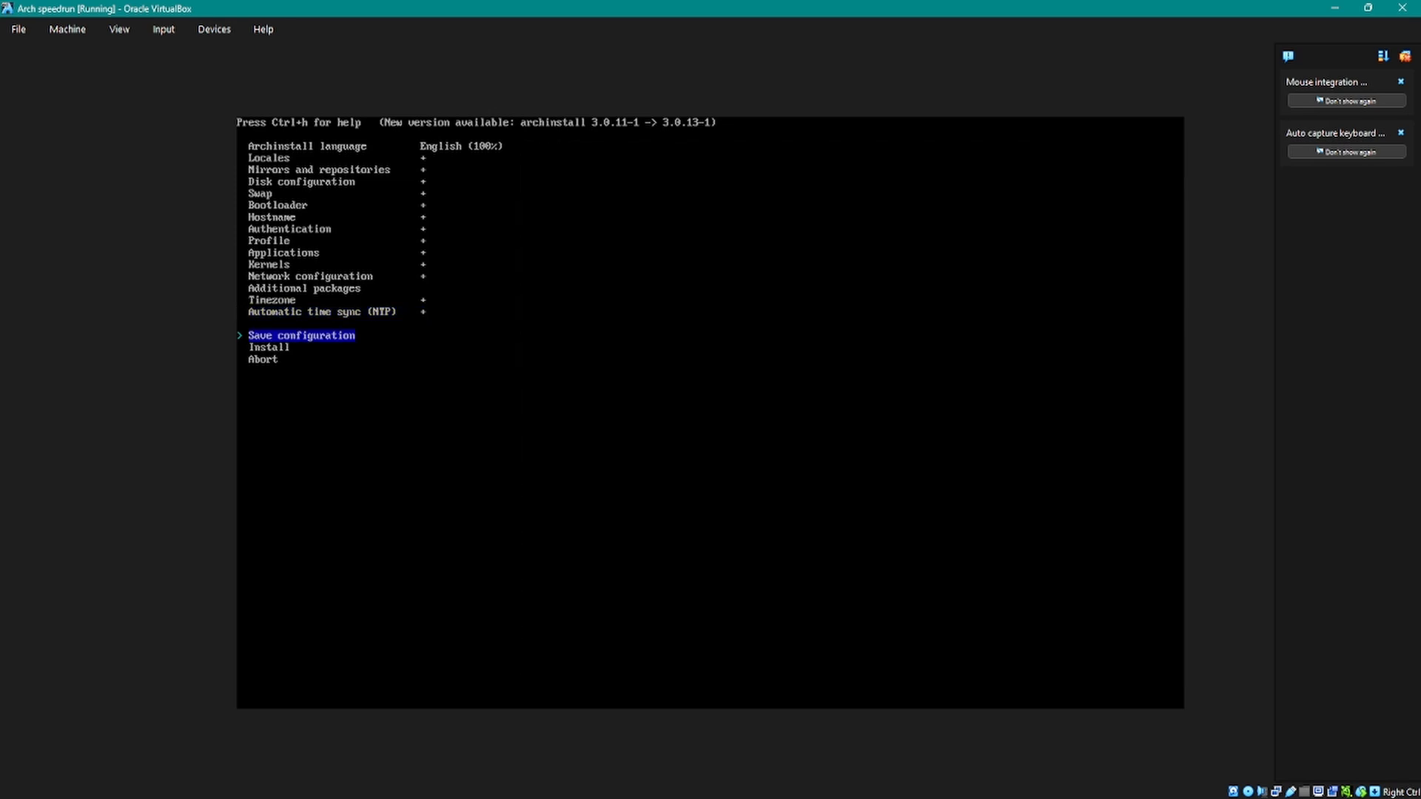
key(Down)
key(Up)
key(Down)
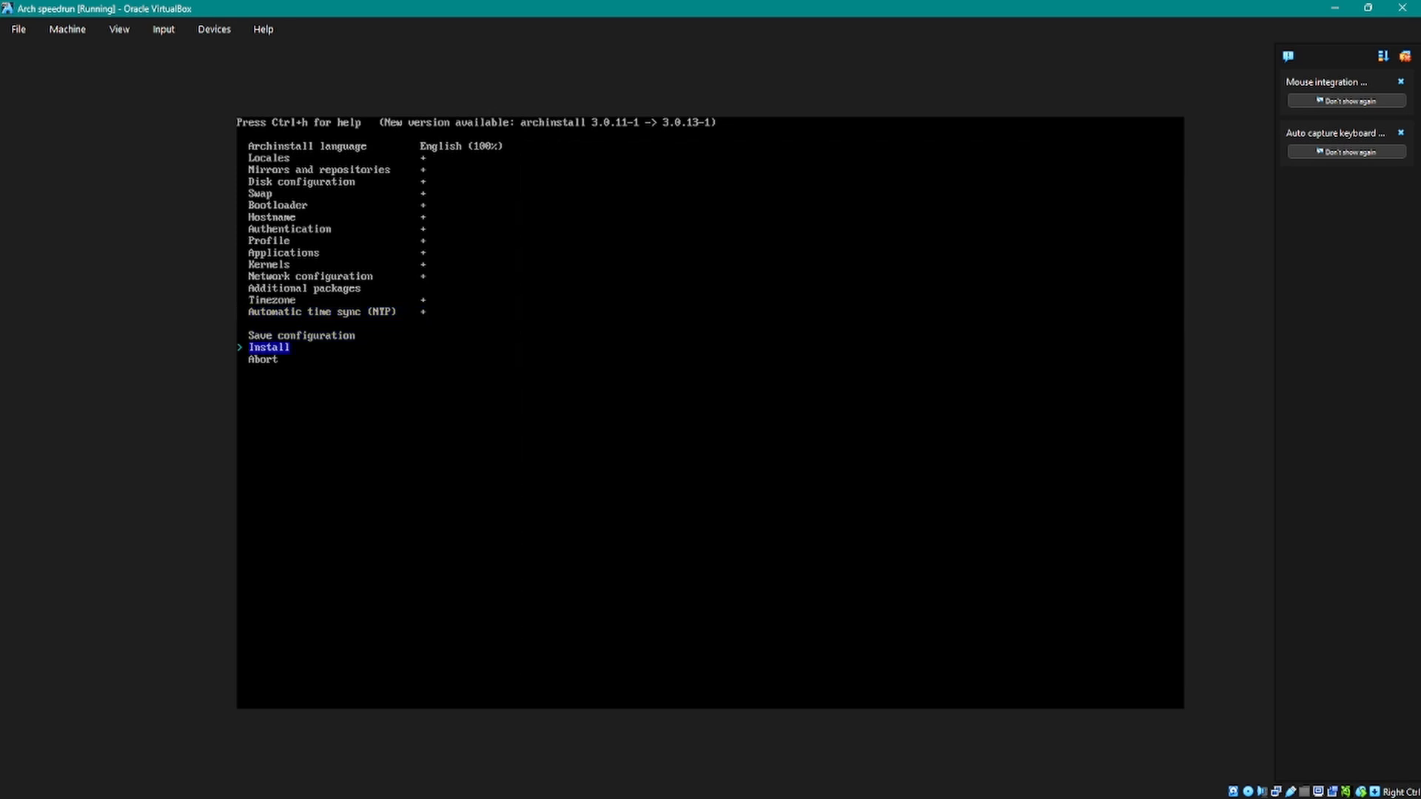
key(Return)
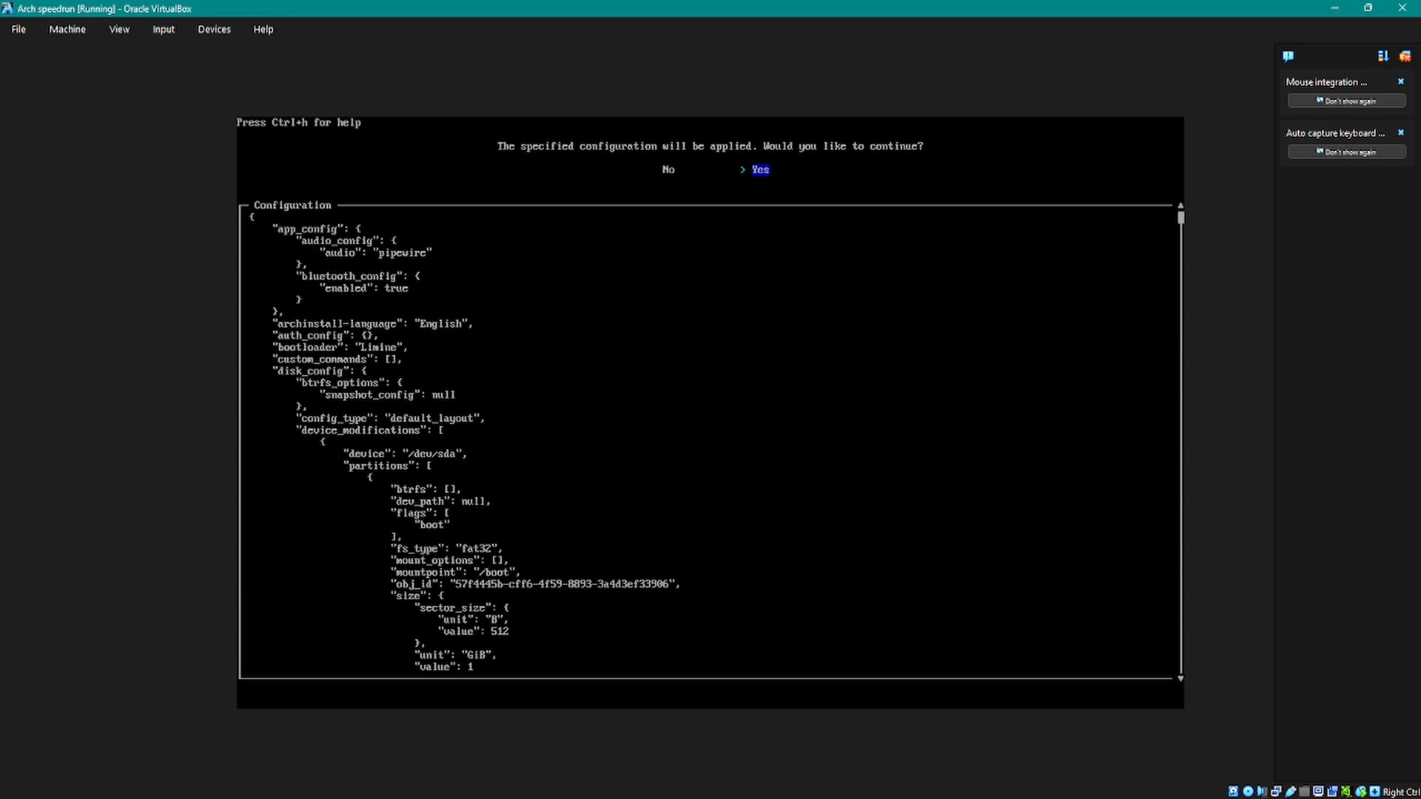
key(Return)
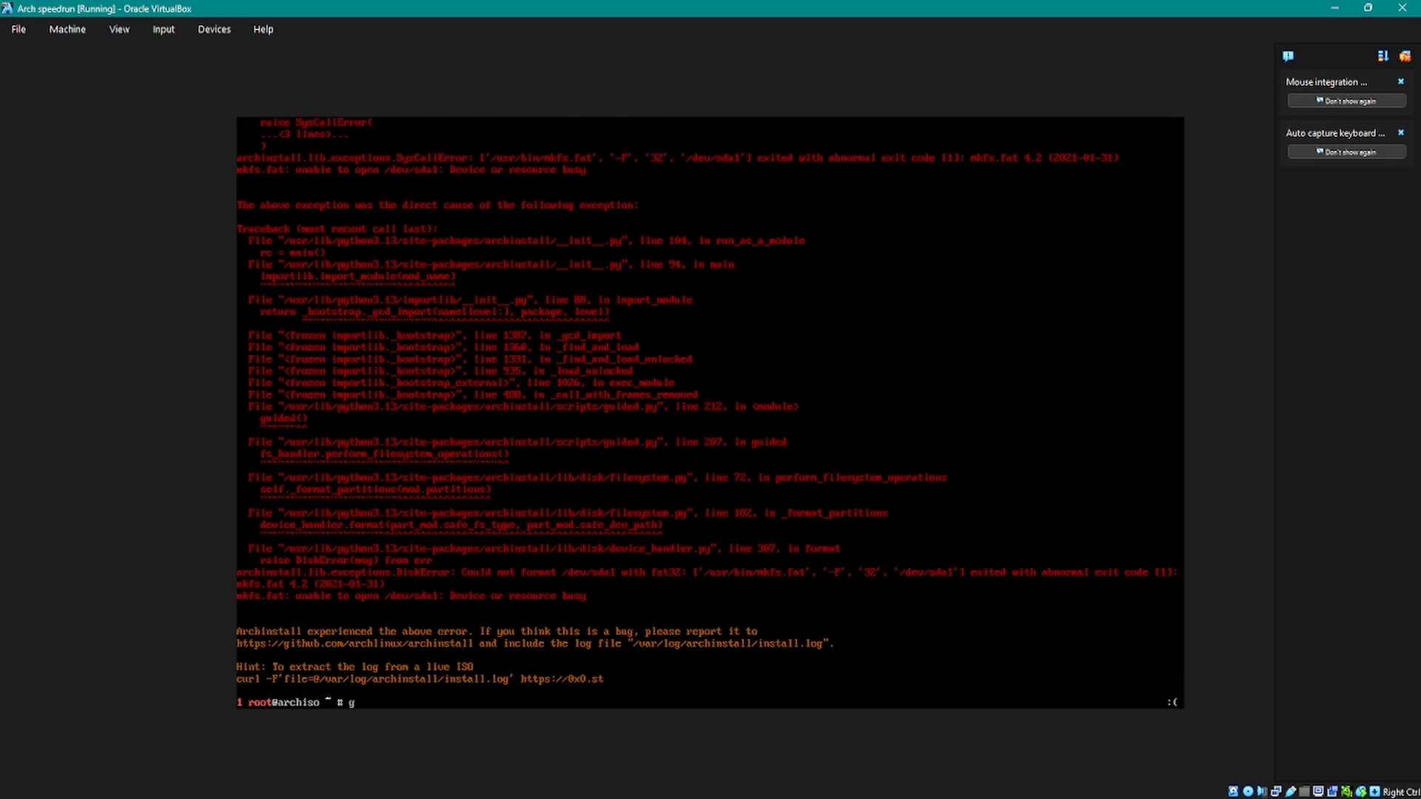
text(disk)
key(Return)
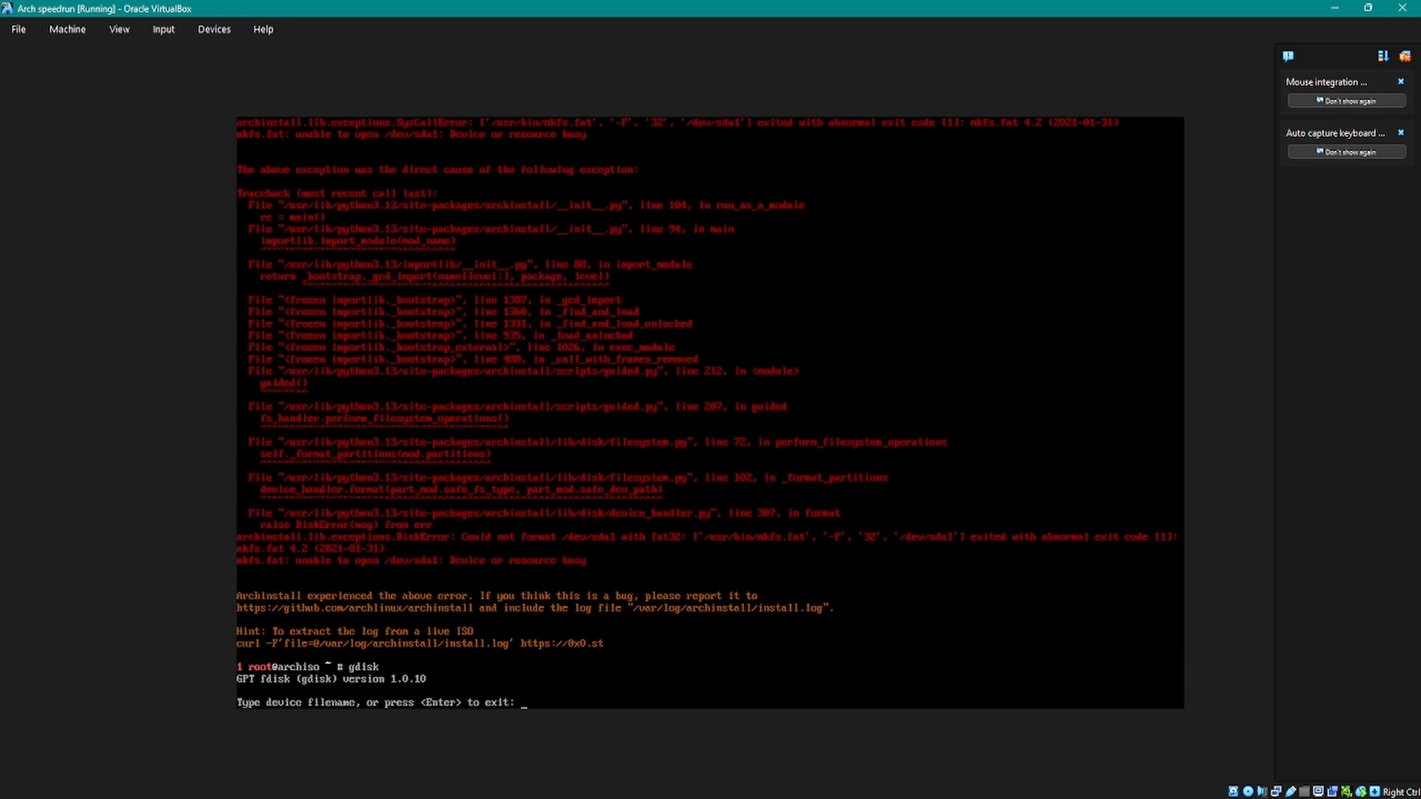
key(ctrl+c)
Step: Scan the partition table of /dev/sda with gdisk and quit the tool at its command prompt
key(Up)
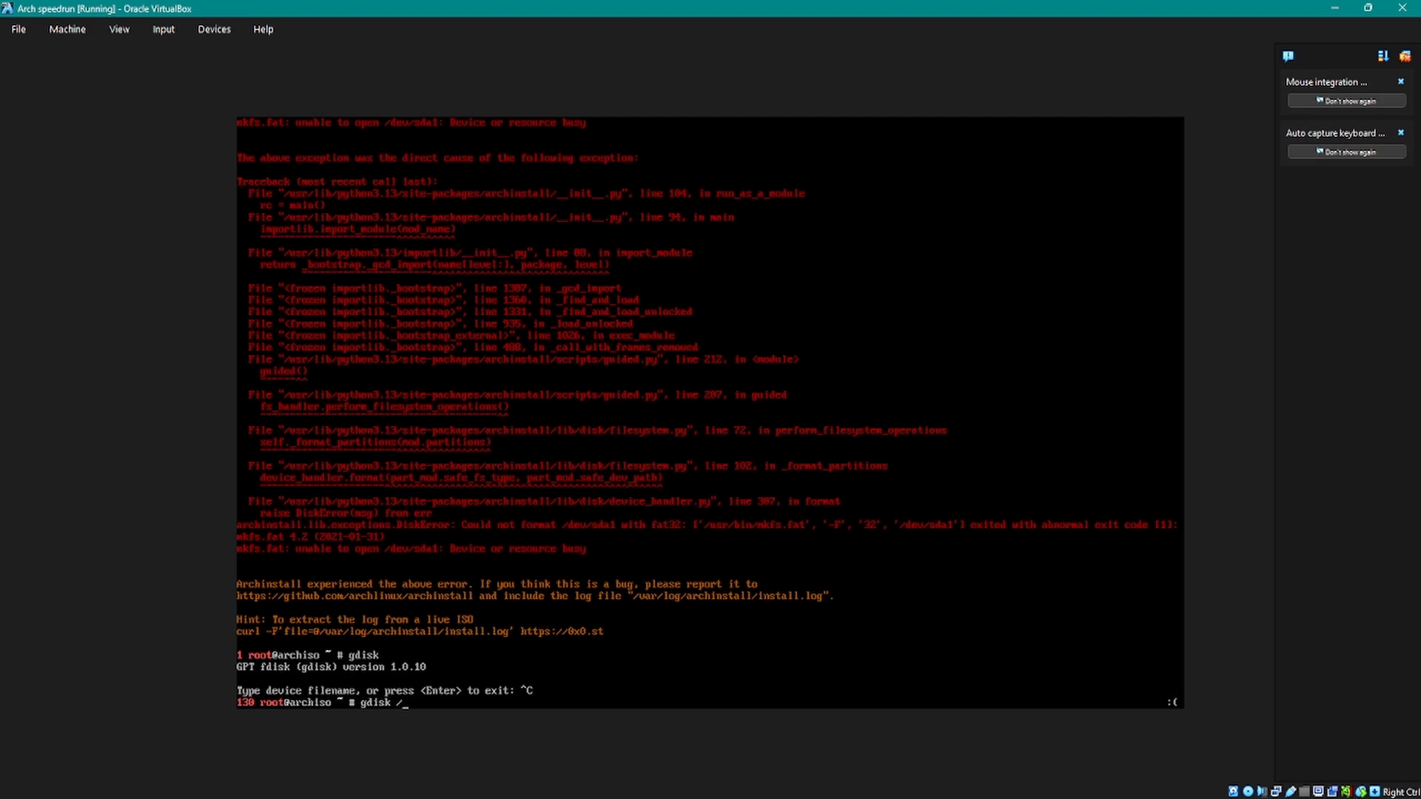
text(dev/sda)
key(Return)
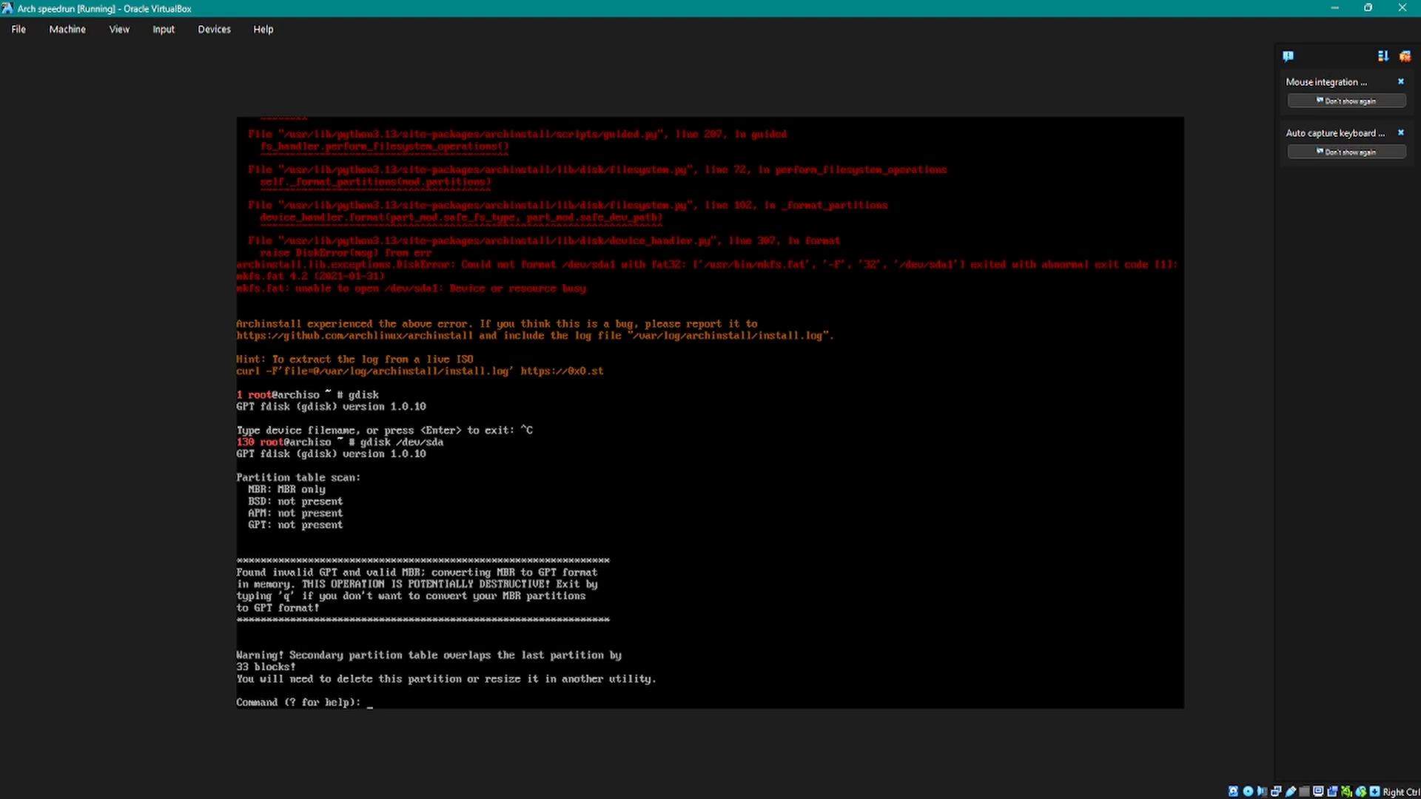
key(ctrl+c)
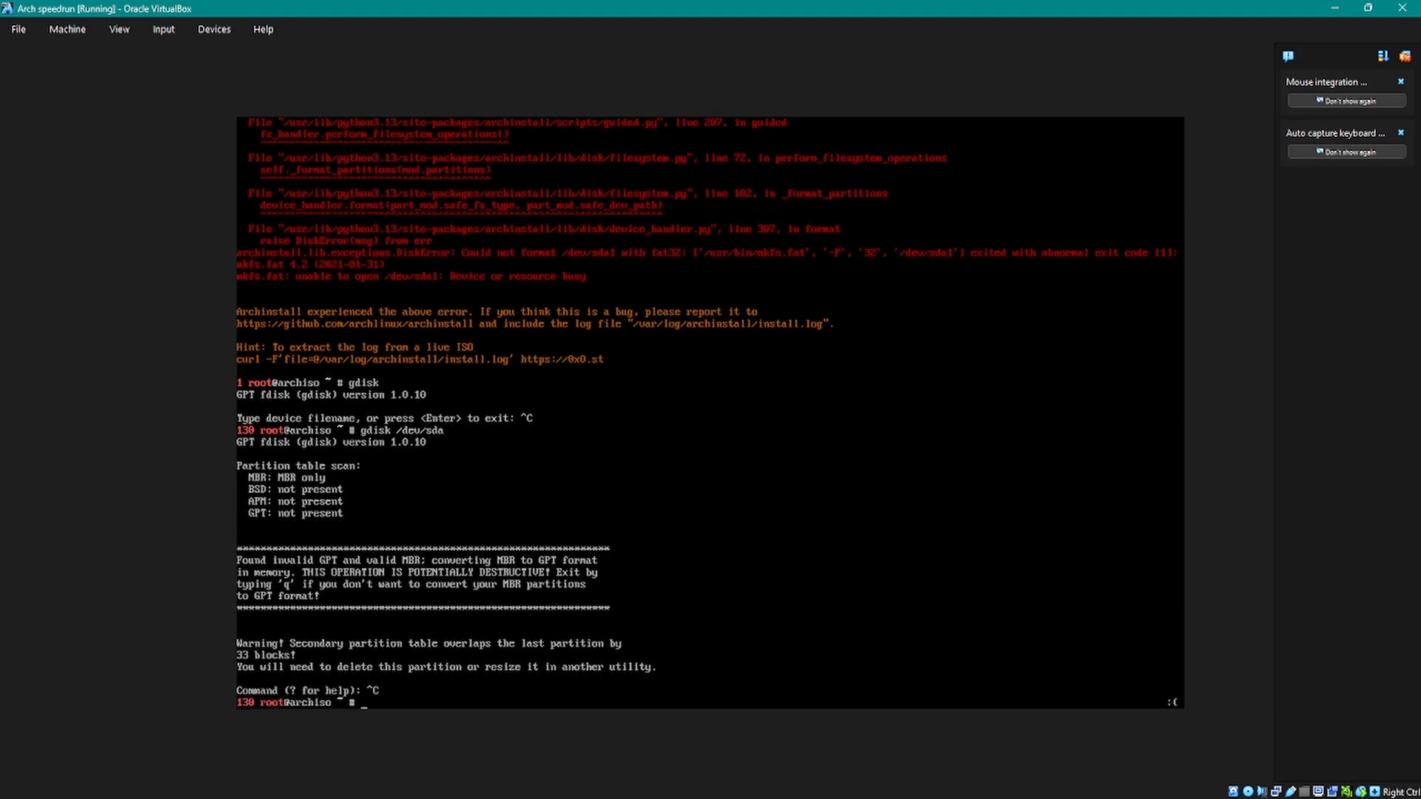
Step: List the block devices with lsblk on a cleared terminal, and clear the terminal again after reading them
text(cle)
text(ar)
key(Return)
text(ls)
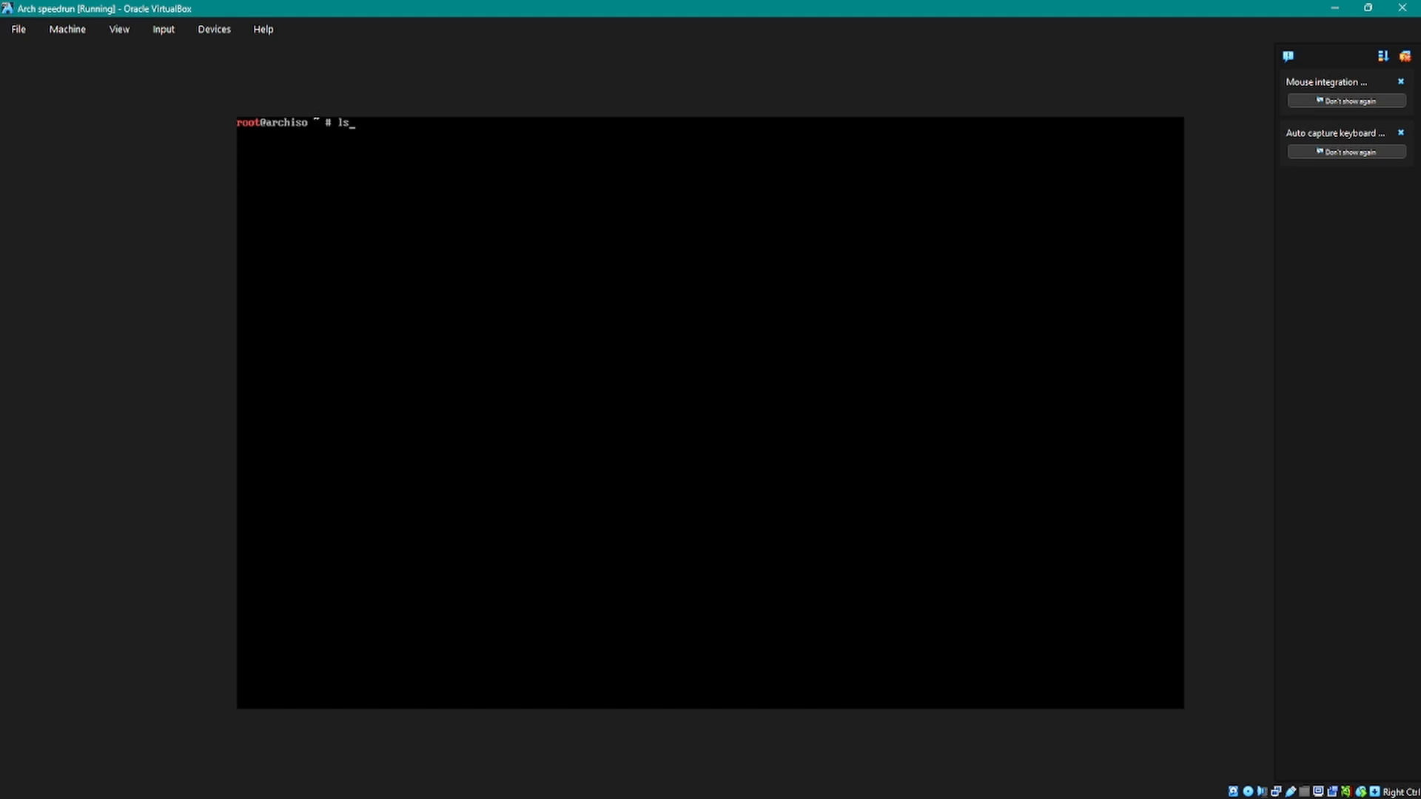
text(blk)
key(Return)
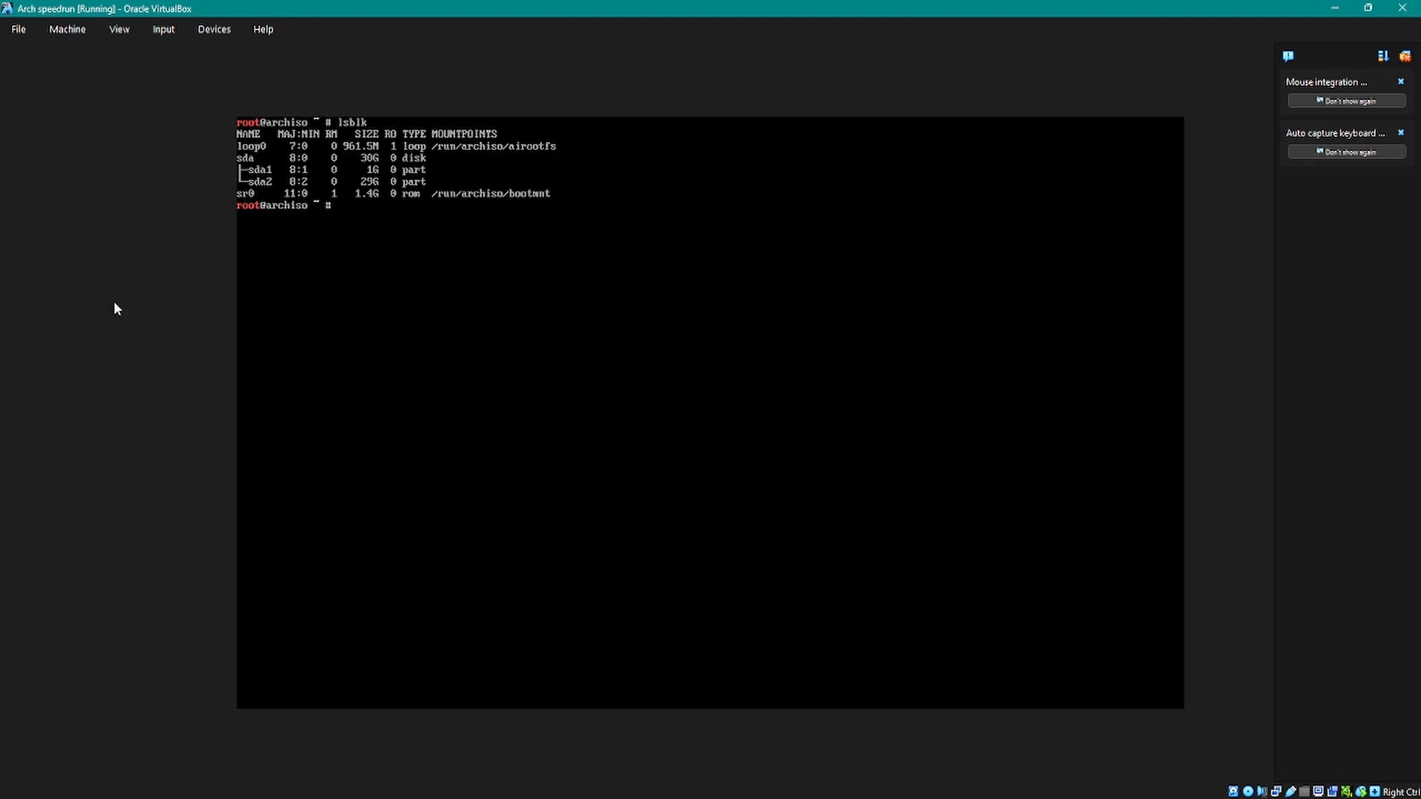
text(clear)
key(Return)
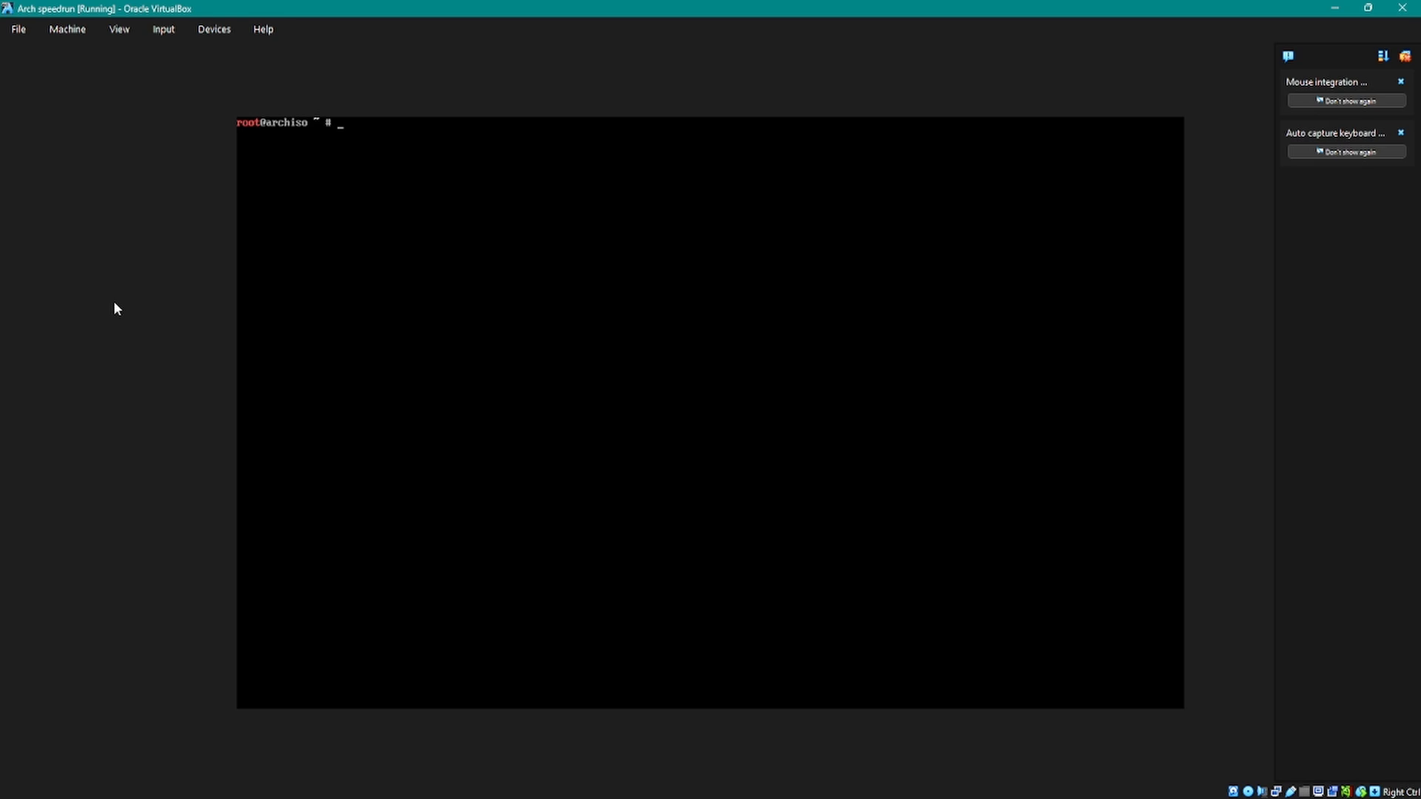
Step: Open the disk /dev/sda in gdisk
text(gdisk /dev/sda)
key(Return)
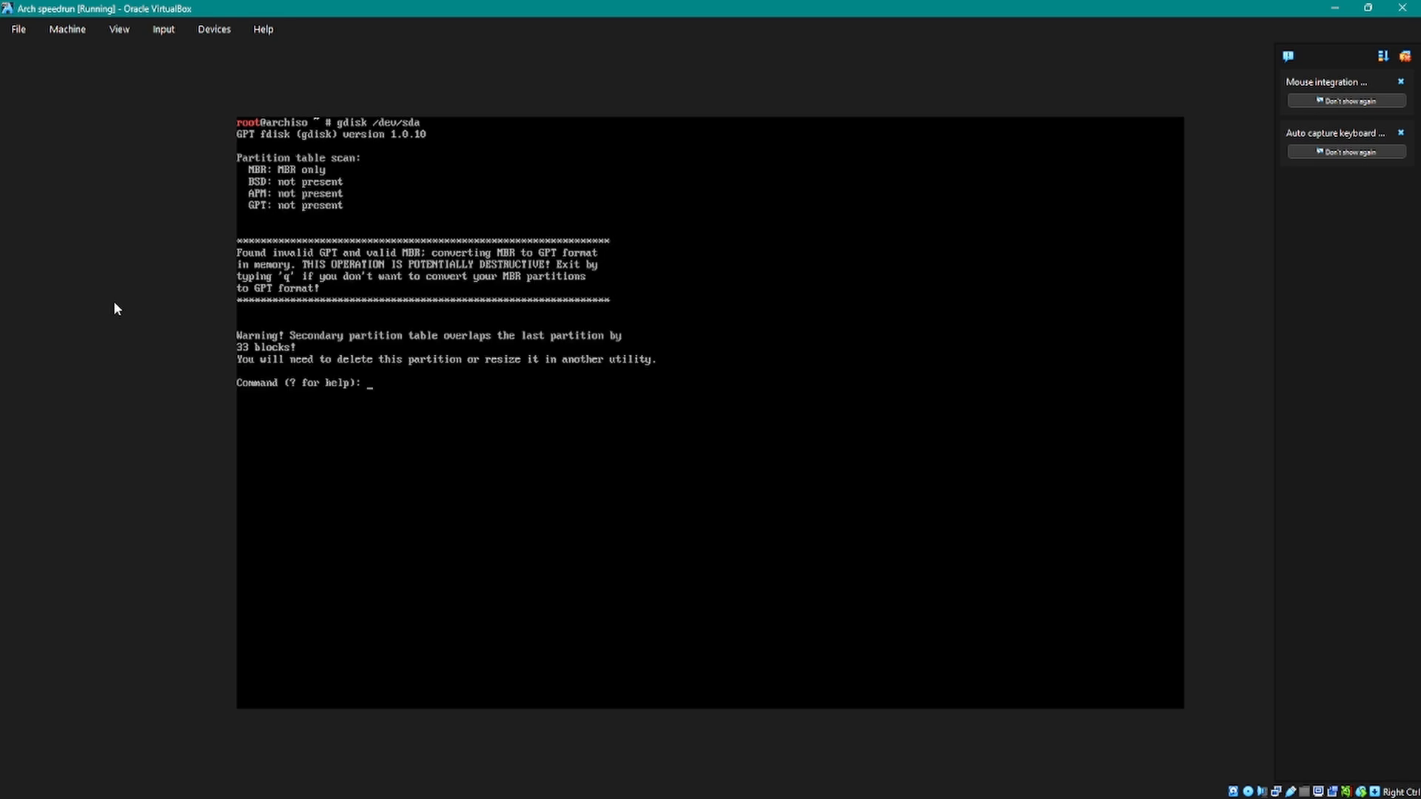
Step: Try to clear both partitions at once with gdisk's clear command, giving 1-2 as partition number and all as name
text(clear)
key(Return)
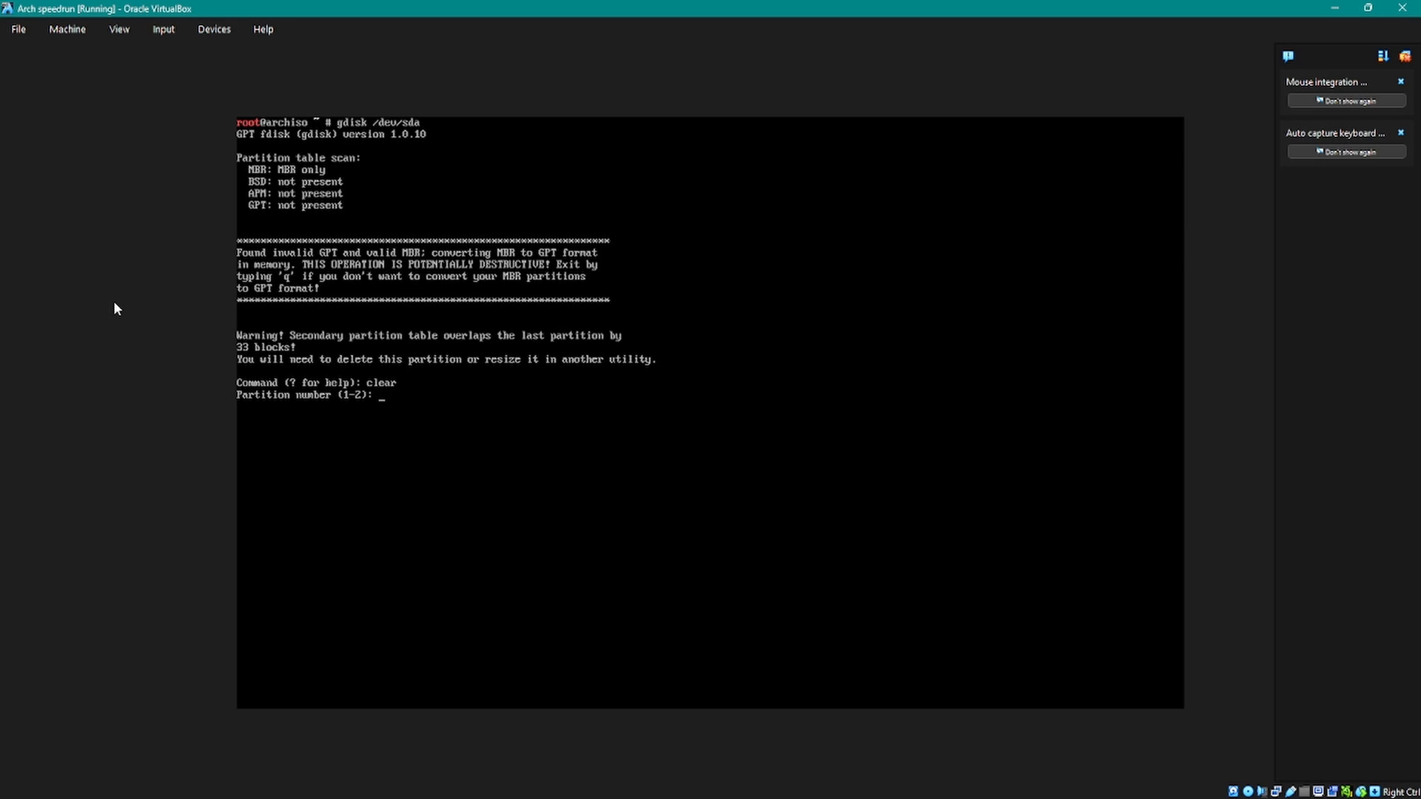
text(1-2)
key(Return)
text(all)
key(Return)
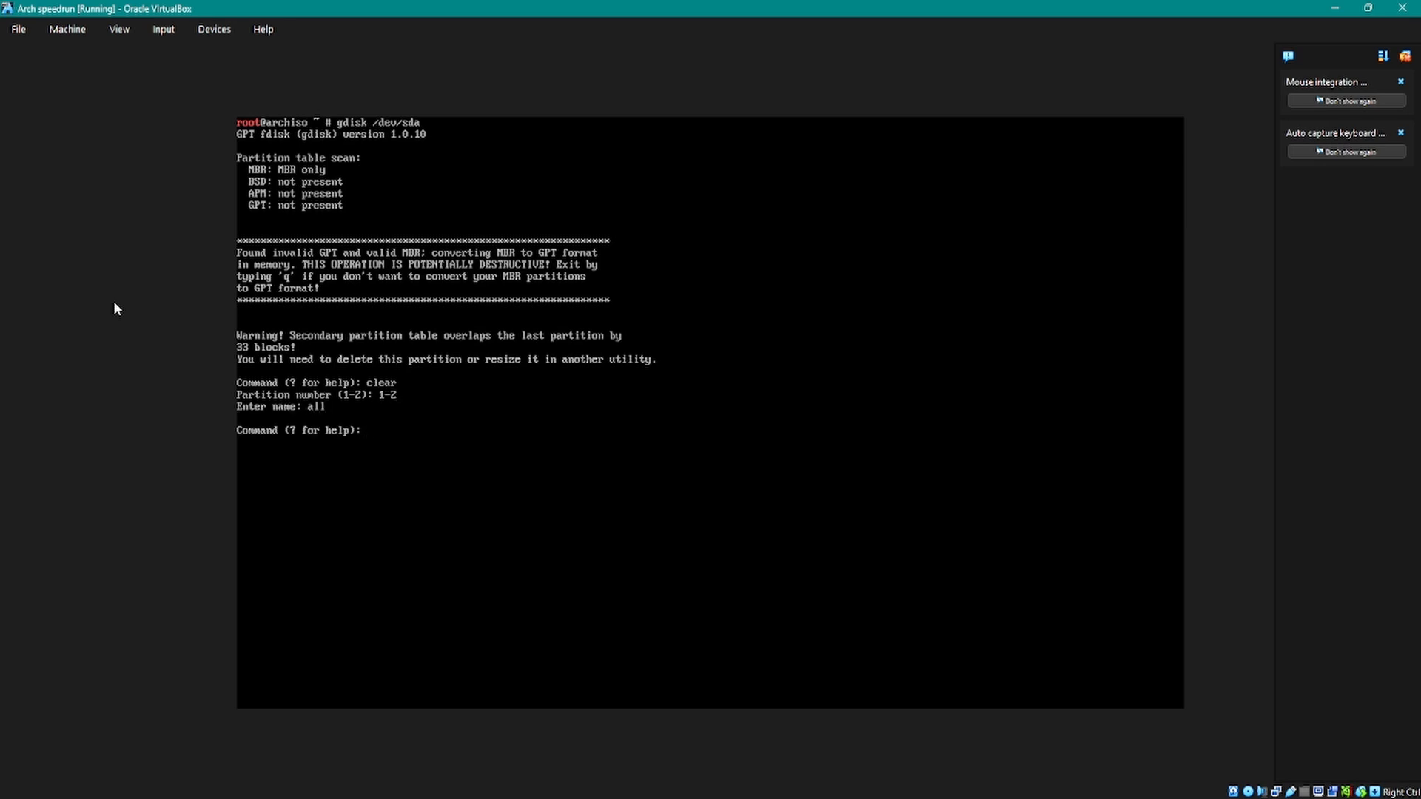
Step: Try to clear partition 1 with gdisk's clear command, entering 1 as its name
key(Up)
key(Down)
key(BackSpace)
key(BackSpace)
key(BackSpace)
key(BackSpace)
key(BackSpace)
key(BackSpace)
text(clear)
key(Return)
text(1)
key(Return)
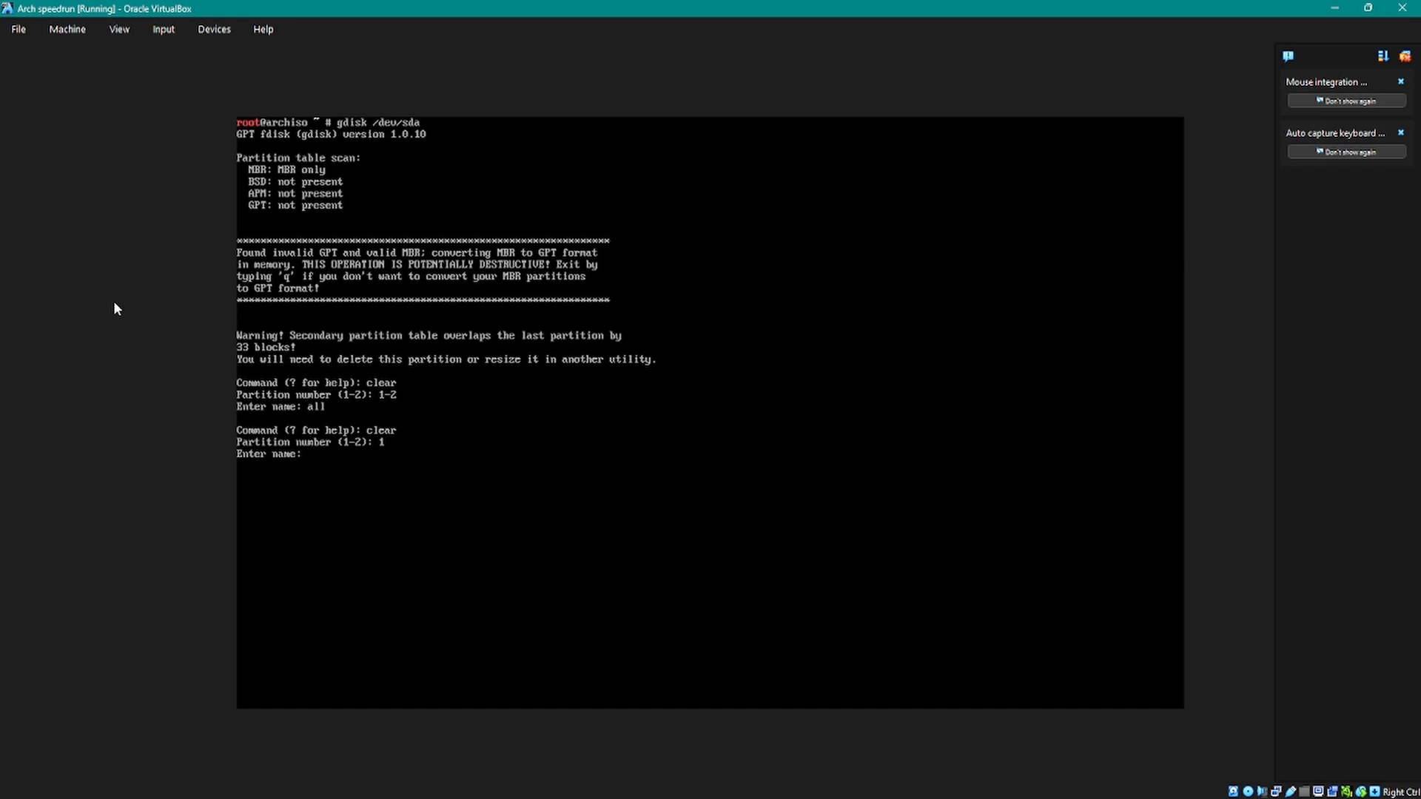
text(1)
key(Return)
Step: Try to clear partition 2 with gdisk's clear command, entering 2 as its name
key(Up)
key(Up)
key(Down)
key(Up)
key(BackSpace)
key(BackSpace)
key(BackSpace)
key(BackSpace)
key(BackSpace)
key(BackSpace)
key(BackSpace)
key(BackSpace)
key(BackSpace)
key(BackSpace)
key(BackSpace)
text(clear)
key(Return)
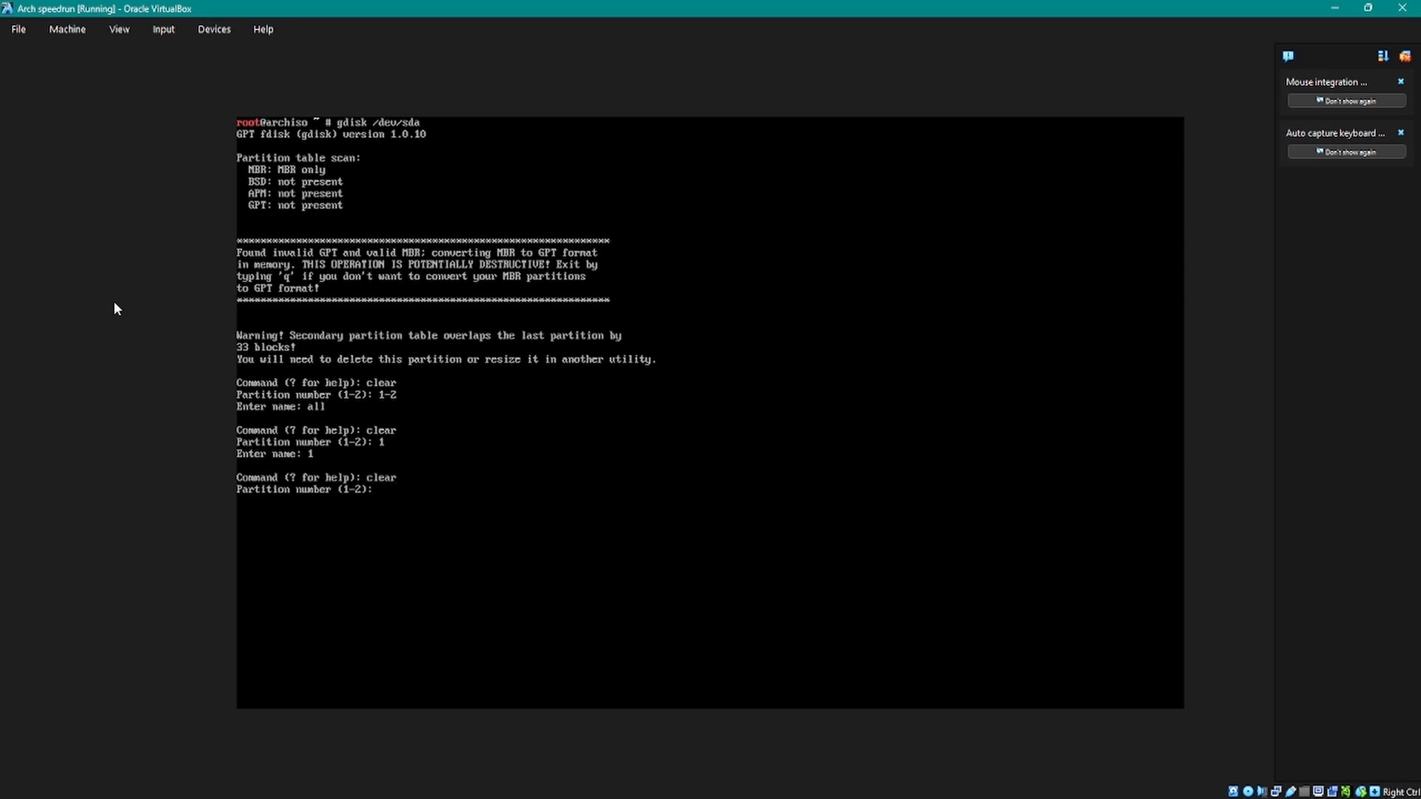
text(2)
key(Return)
text(2)
key(Return)
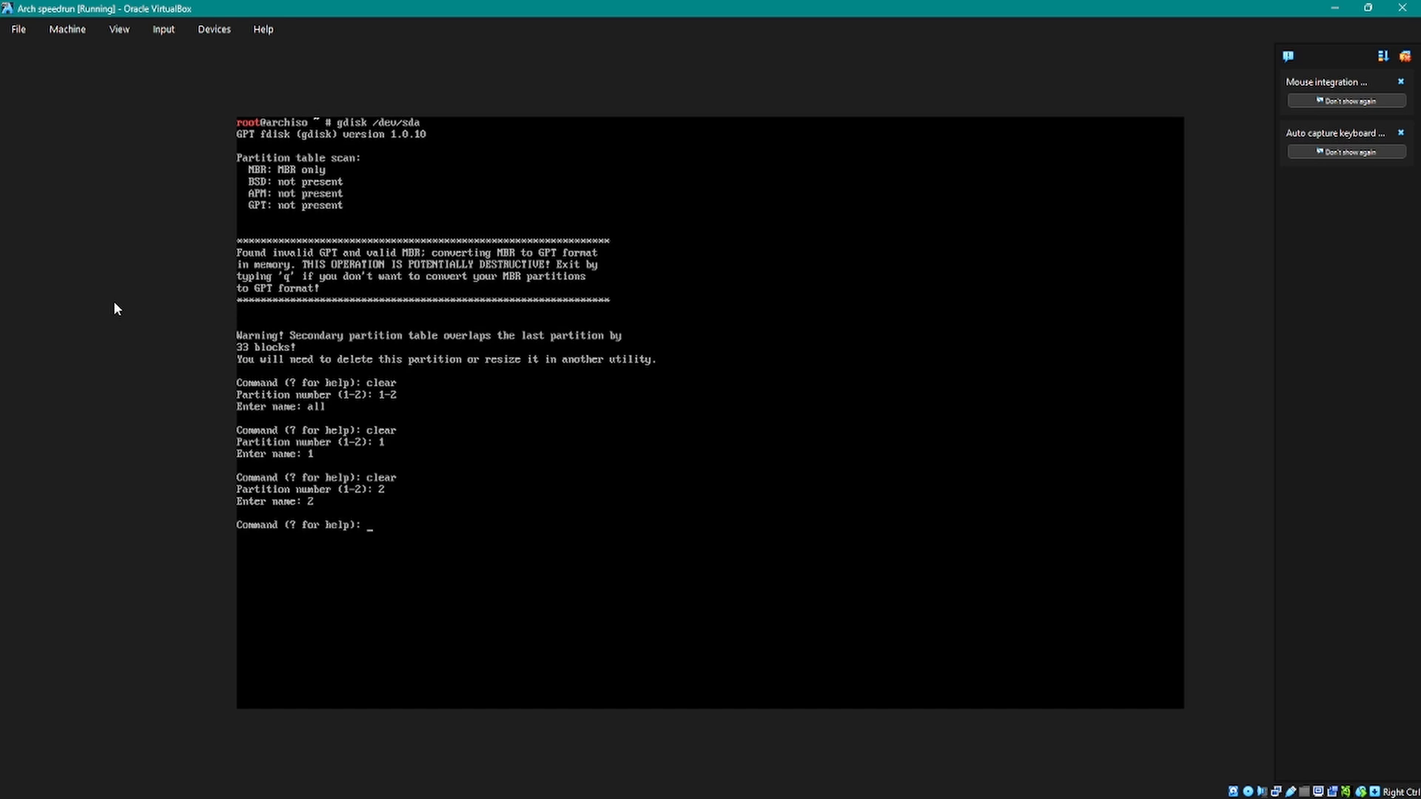
Step: Print the partition table of /dev/sda and delete partition 1
text(p)
key(Return)
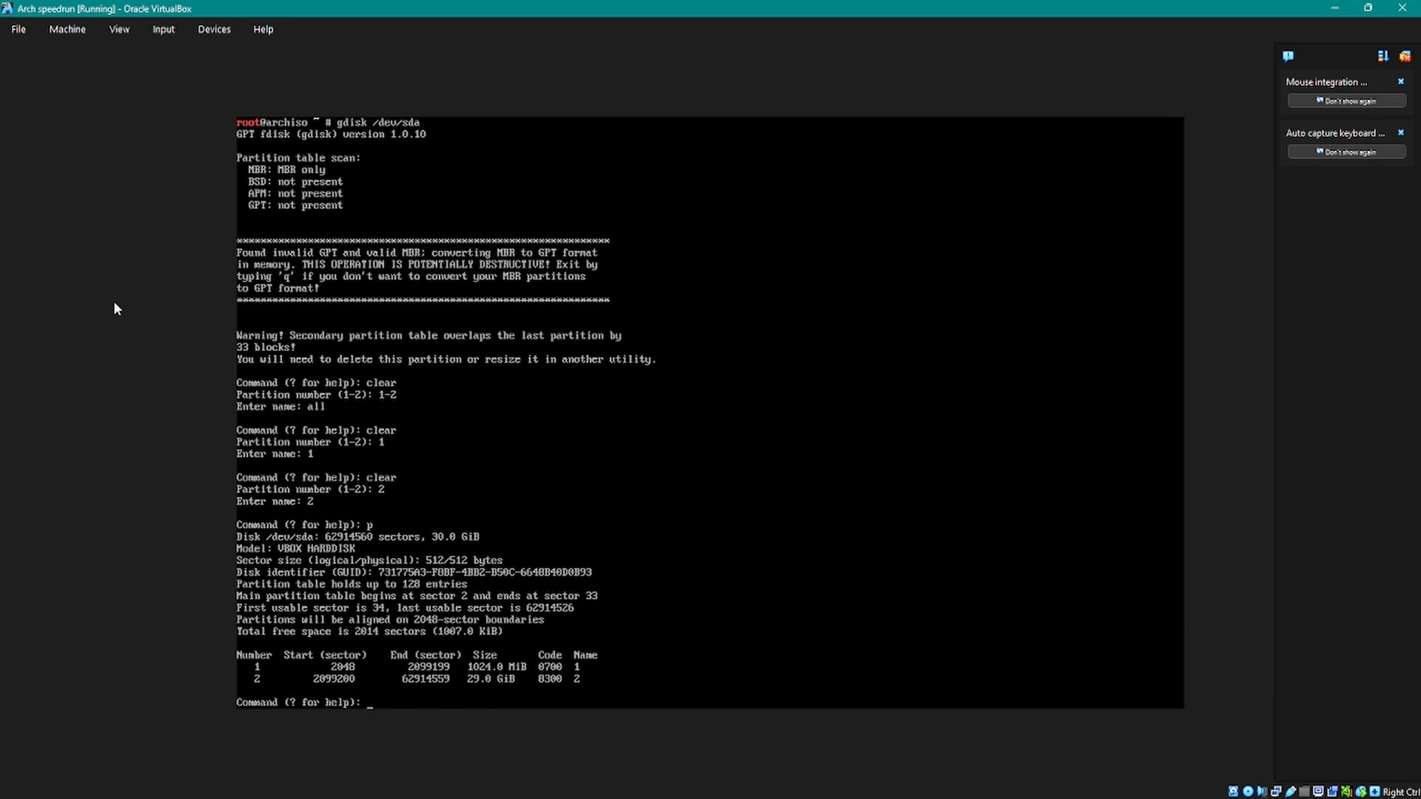
text(delete)
key(Return)
text(1)
key(Return)
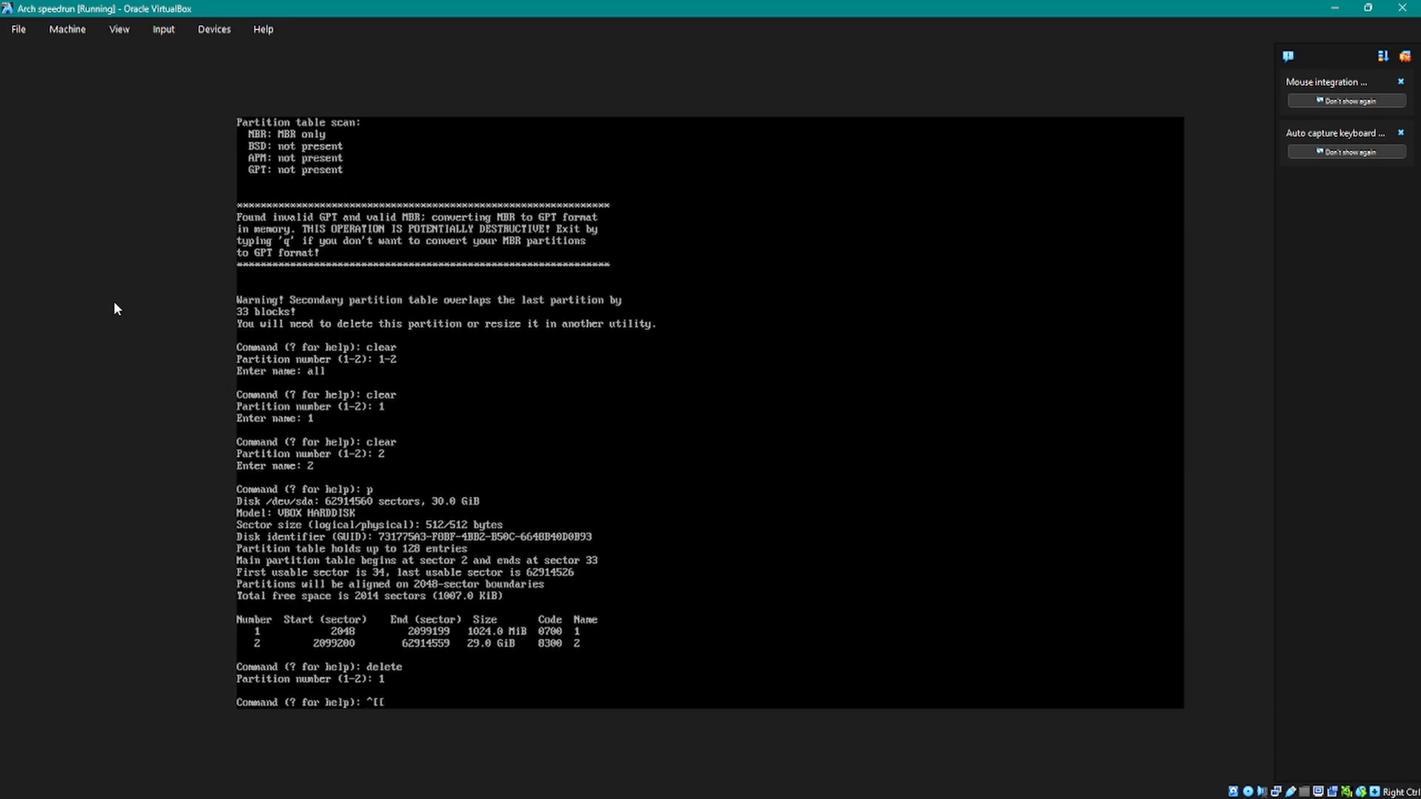
Step: Delete the remaining partition 2 and print the partition table to check it
text(delete)
key(Return)
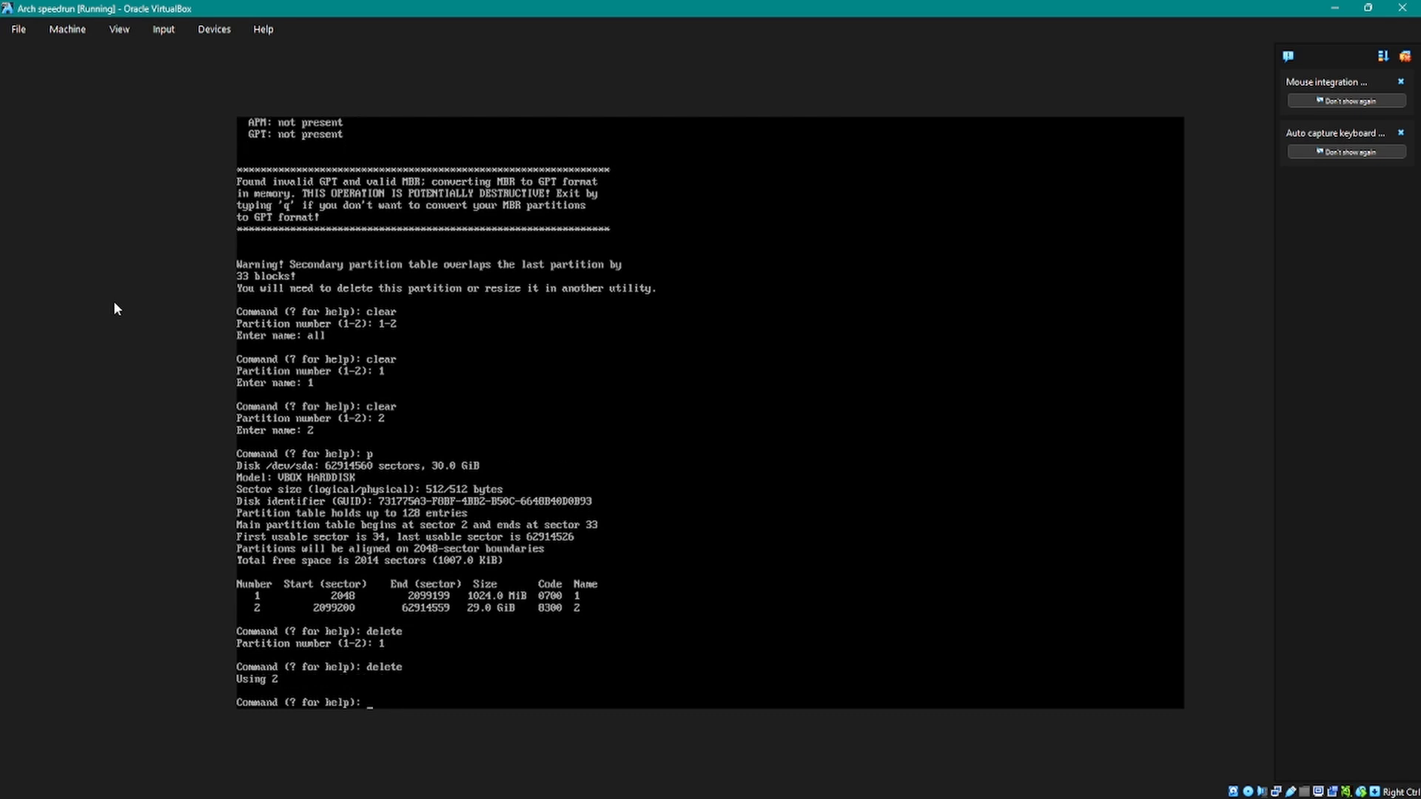
text(2)
key(BackSpace)
text(p)
key(Return)
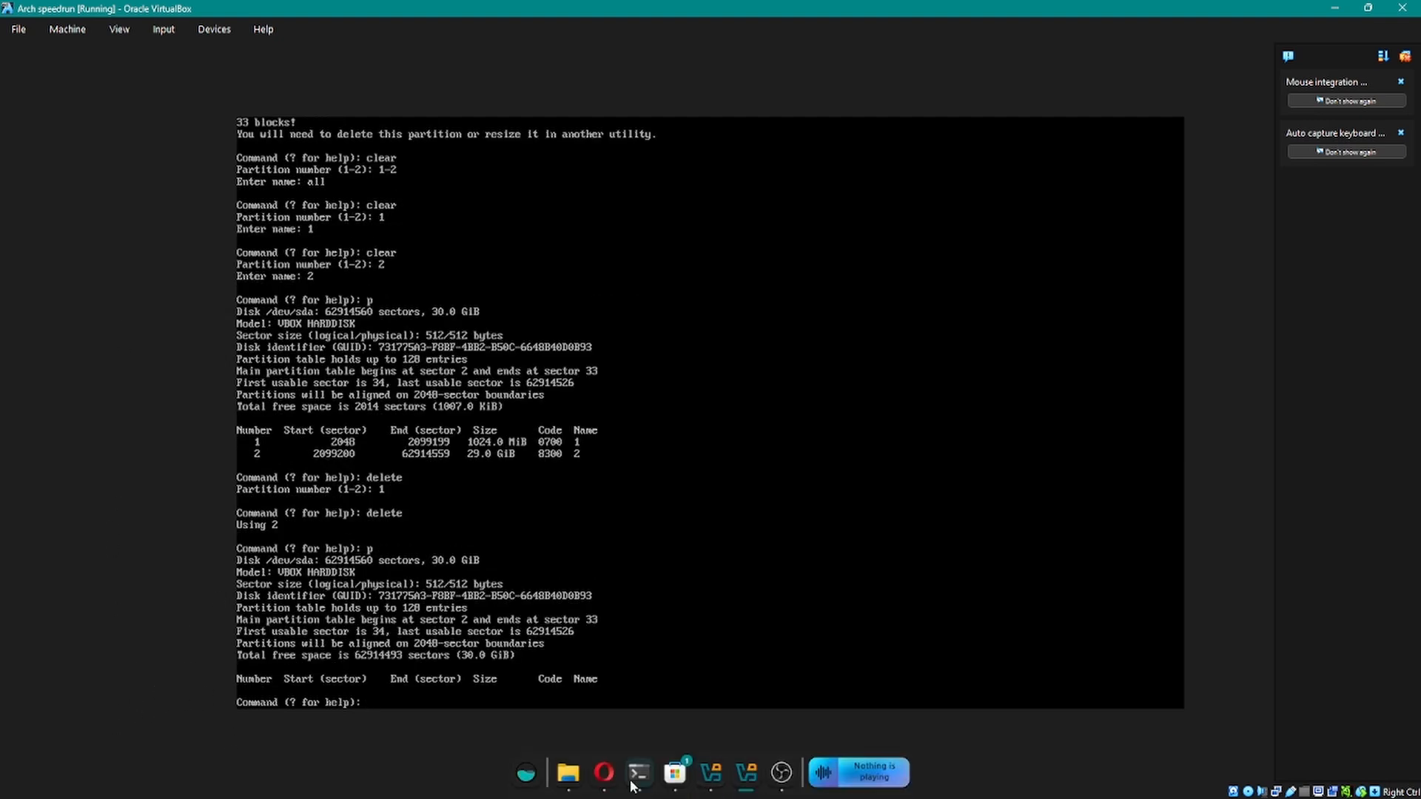
Step: Switch to the Opera browser and search the web in a new tab for "how do i save gdisk"
click(602, 776)
click(760, 16)
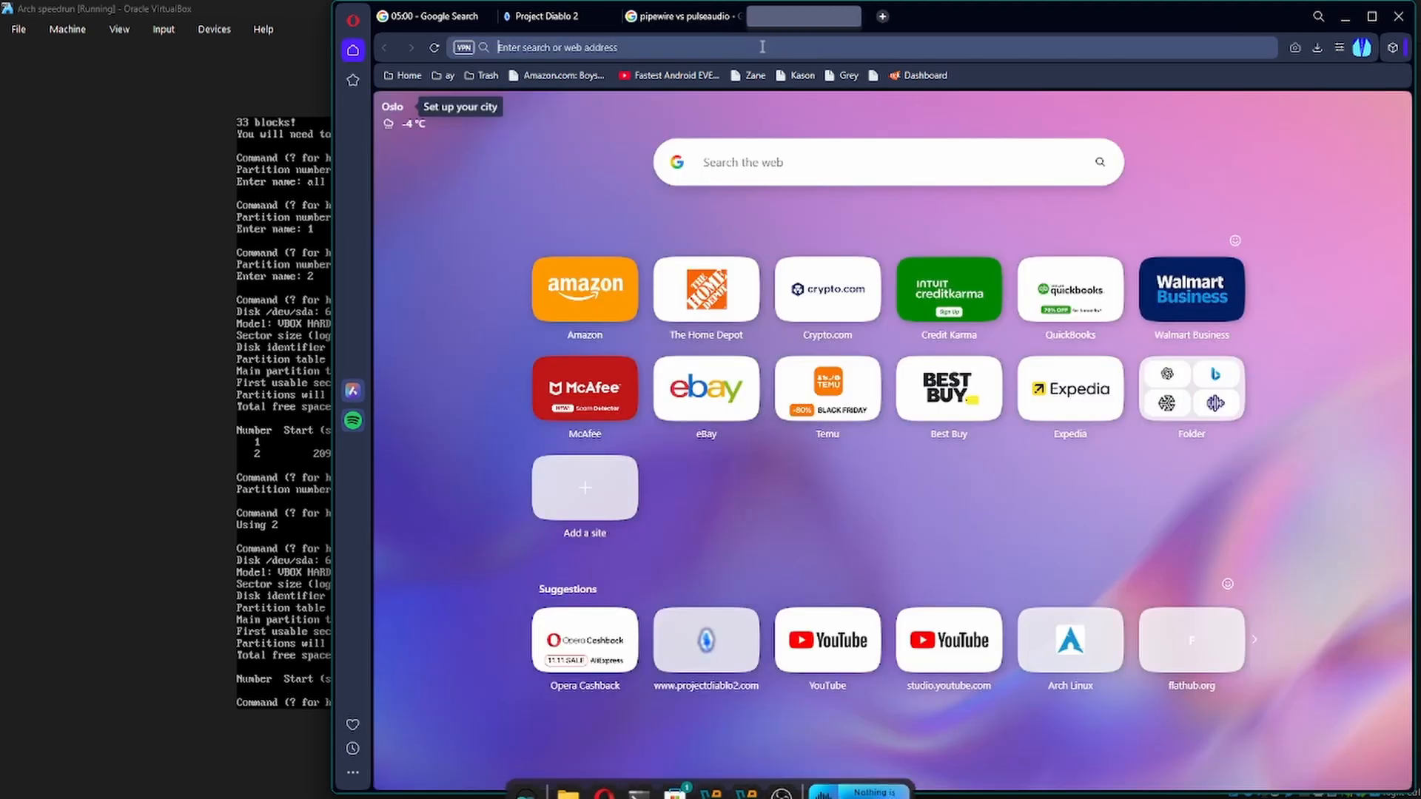
text(how do i ha)
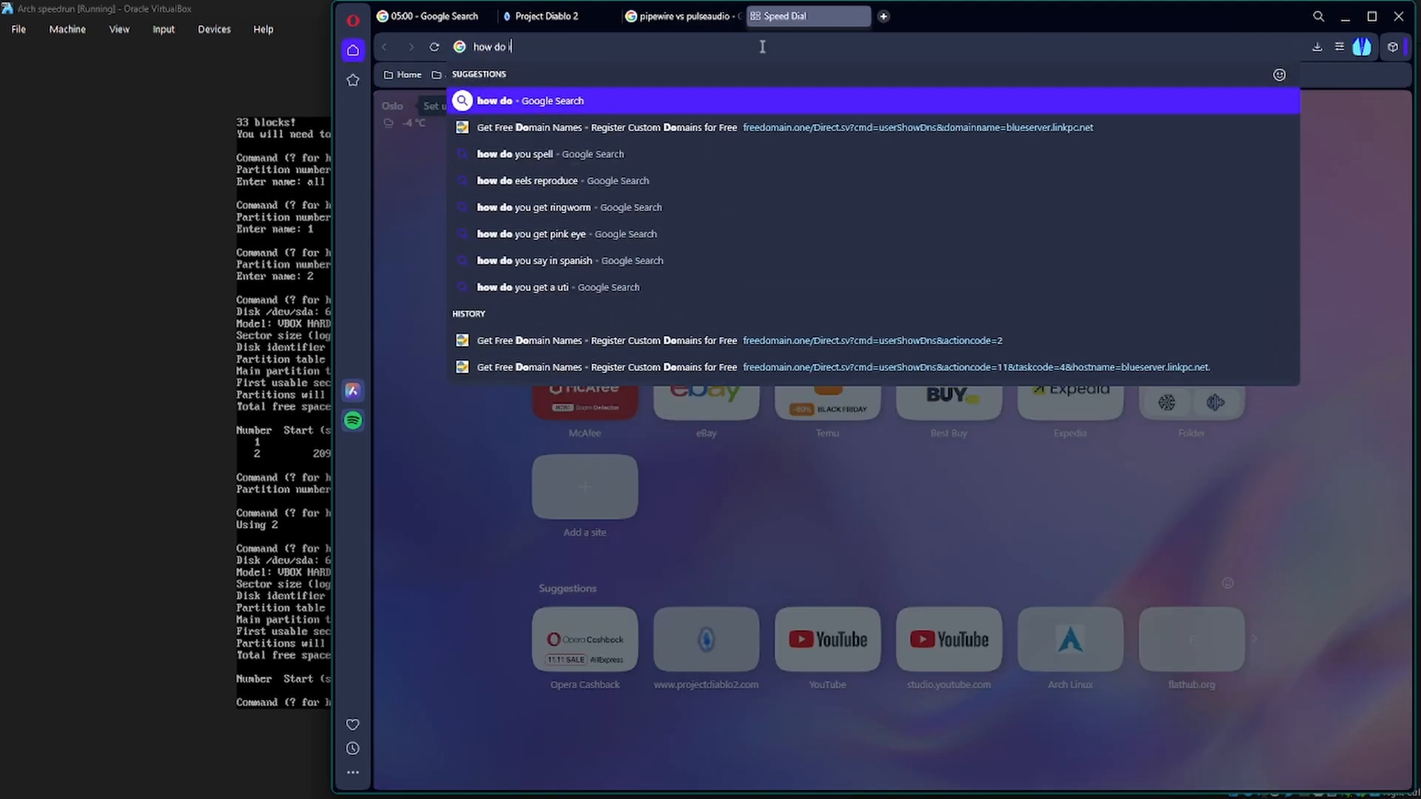
key(BackSpace)
key(BackSpace)
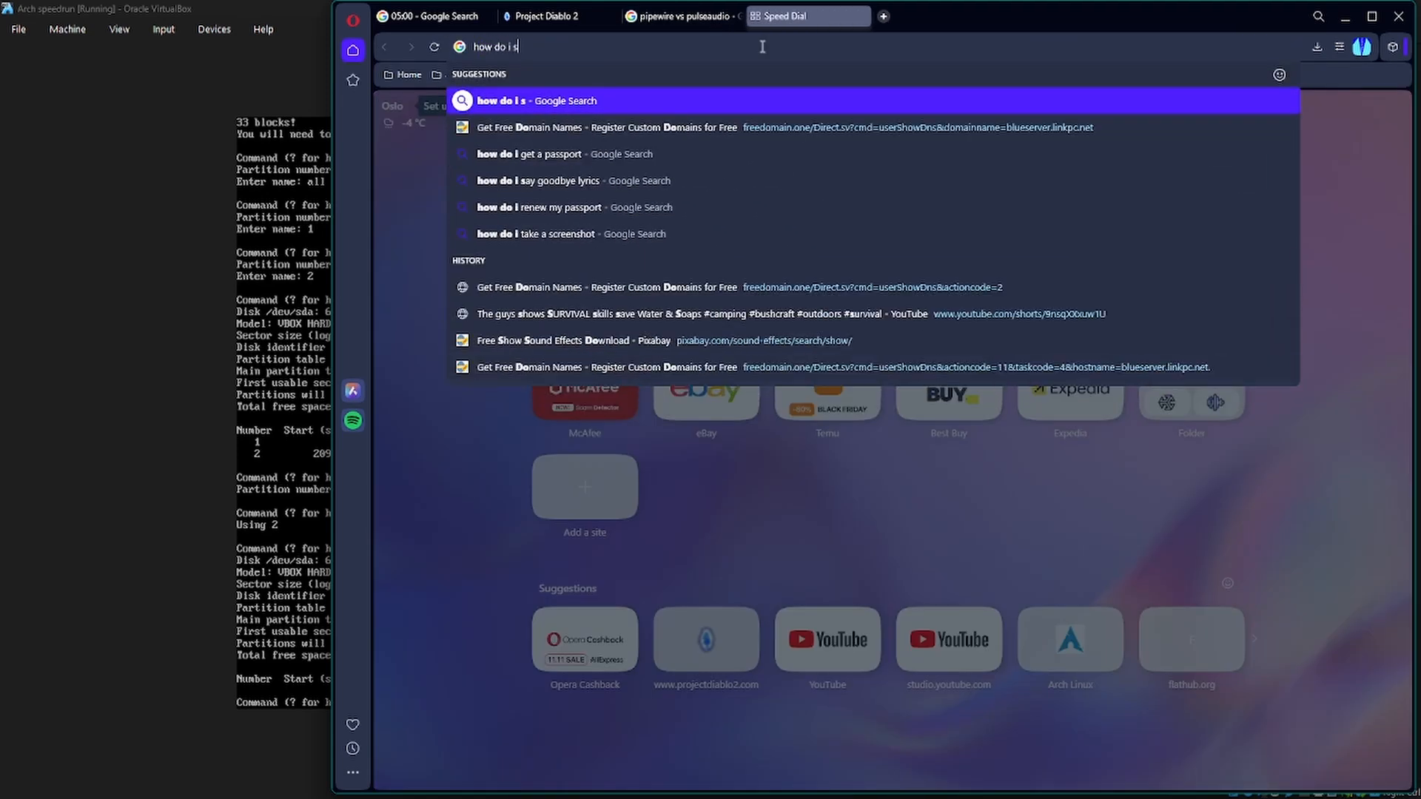
text(save gdisk)
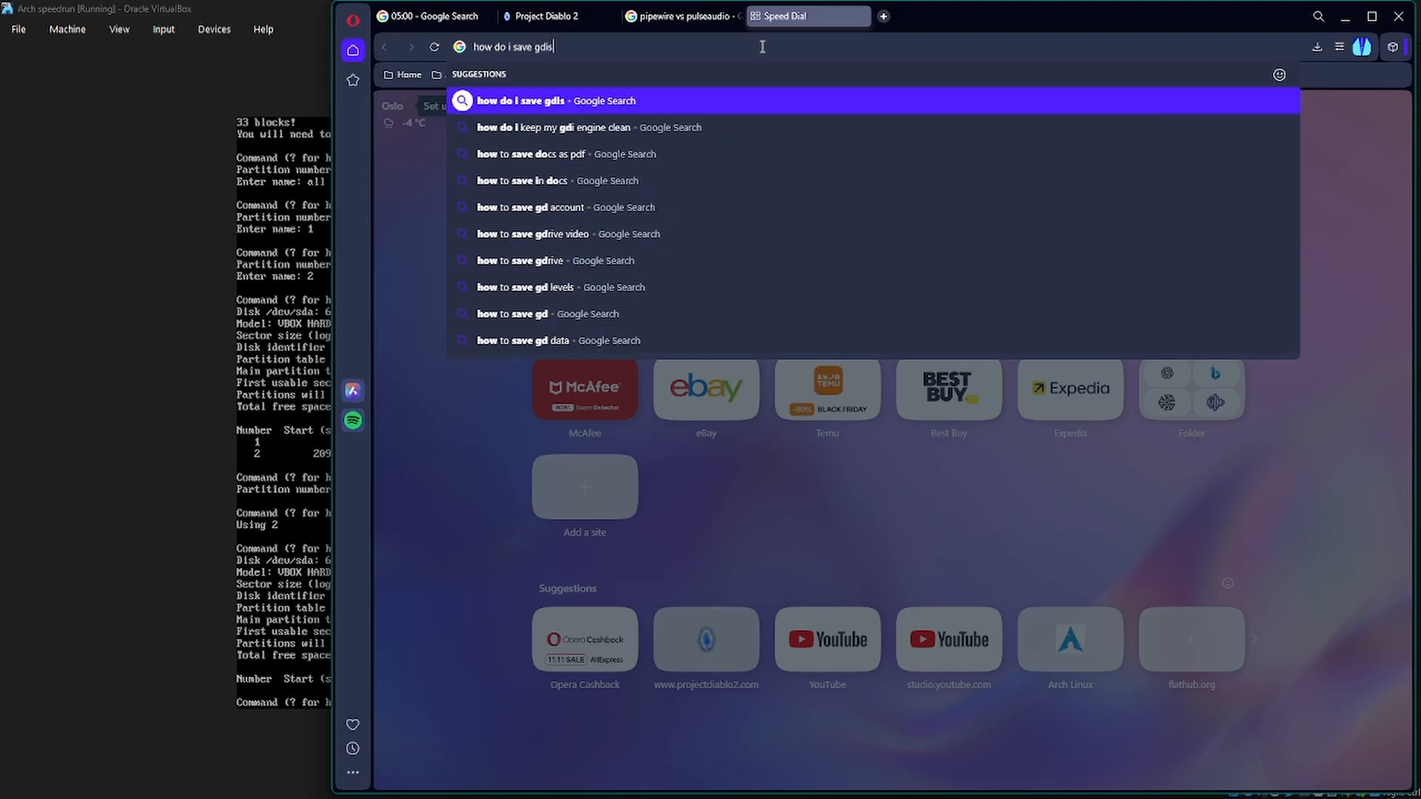
key(Return)
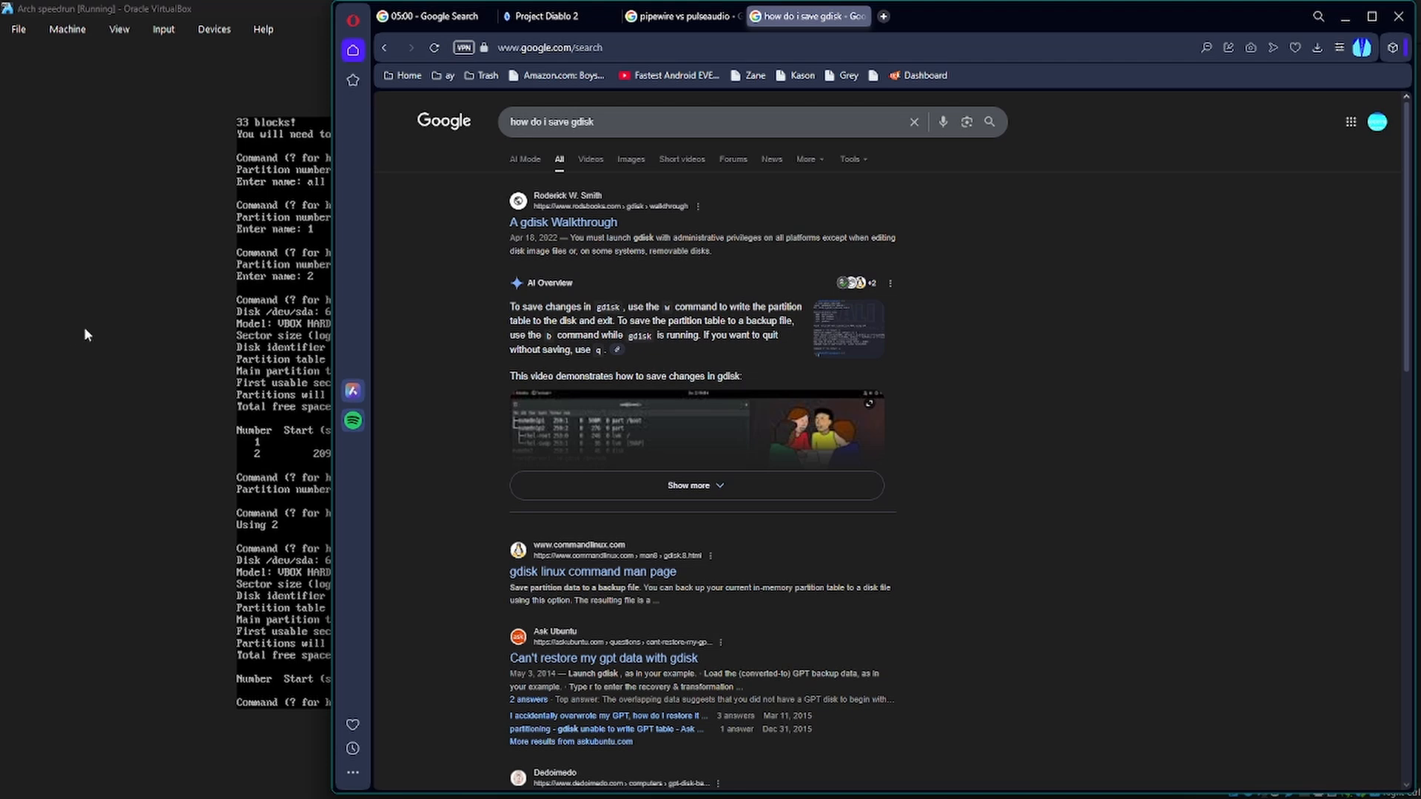
Step: Return to the virtual machine, write the new GPT partition table to /dev/sda and agree to overwrite the existing partitions
click(124, 329)
text(w)
key(Return)
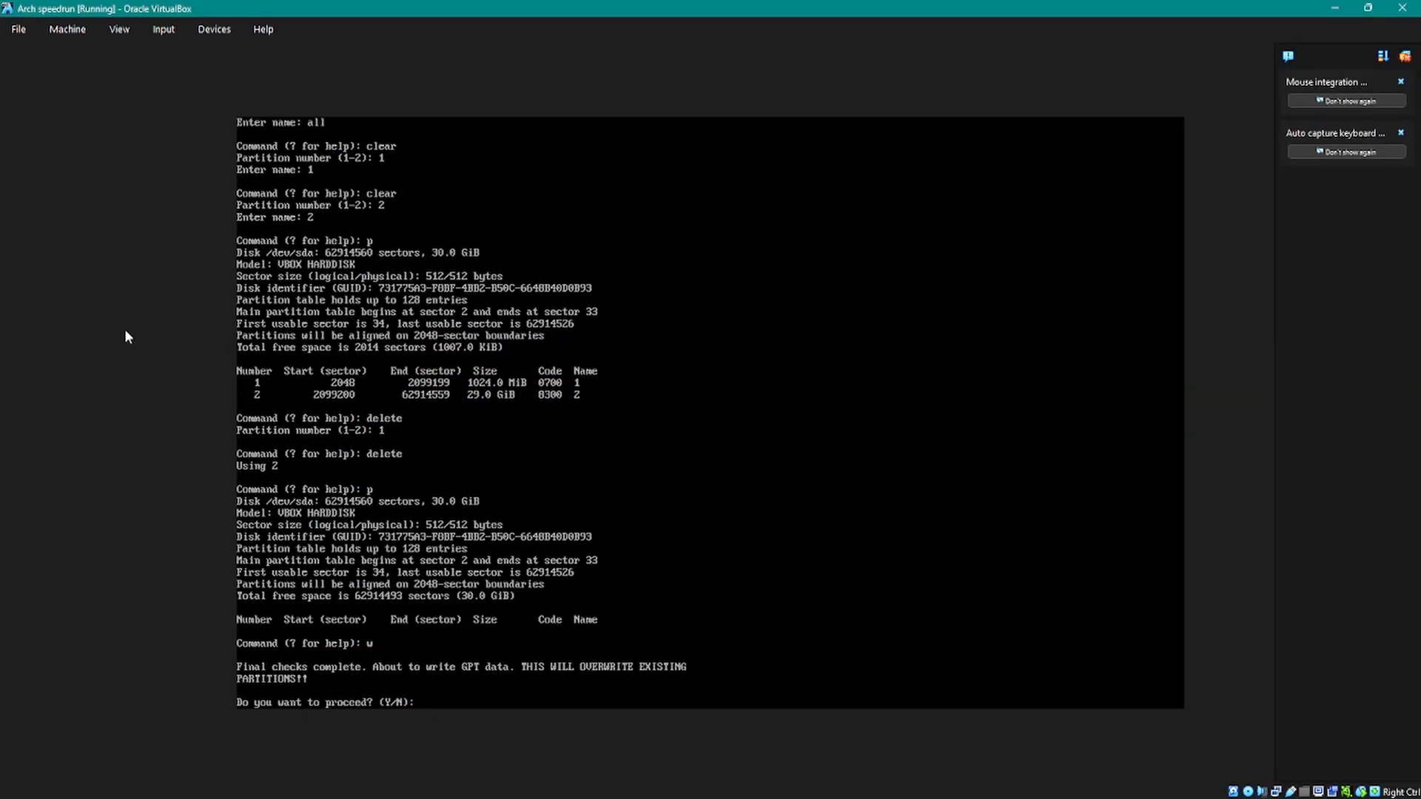
text(y)
key(Return)
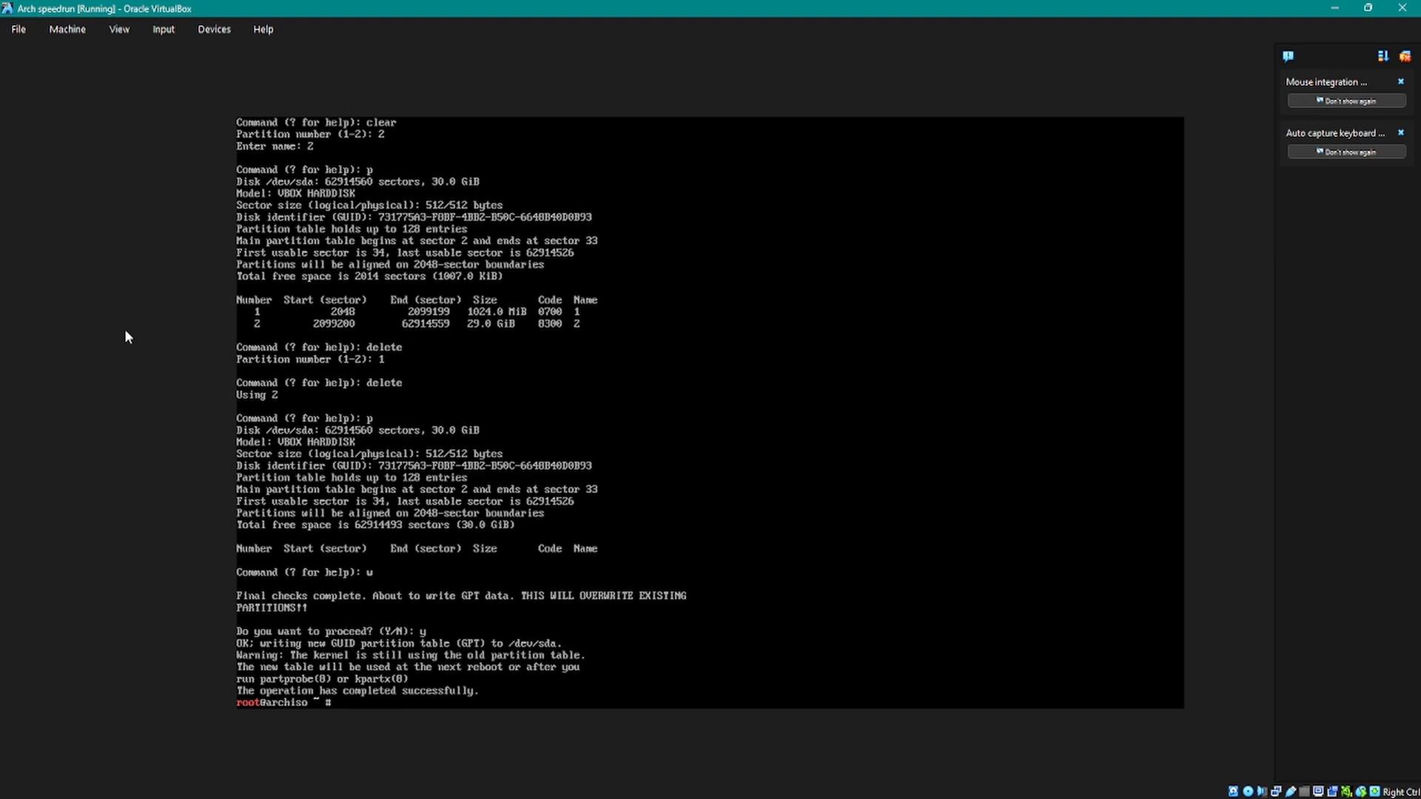
Step: Recall the archinstall command from the shell history at the root prompt without running it
key(Up)
key(Up)
key(Up)
key(Up)
key(Down)
key(Down)
key(Down)
key(BackSpace)
key(BackSpace)
key(BackSpace)
key(BackSpace)
key(BackSpace)
key(BackSpace)
key(BackSpace)
key(BackSpace)
key(BackSpace)
key(Up)
key(Up)
key(Up)
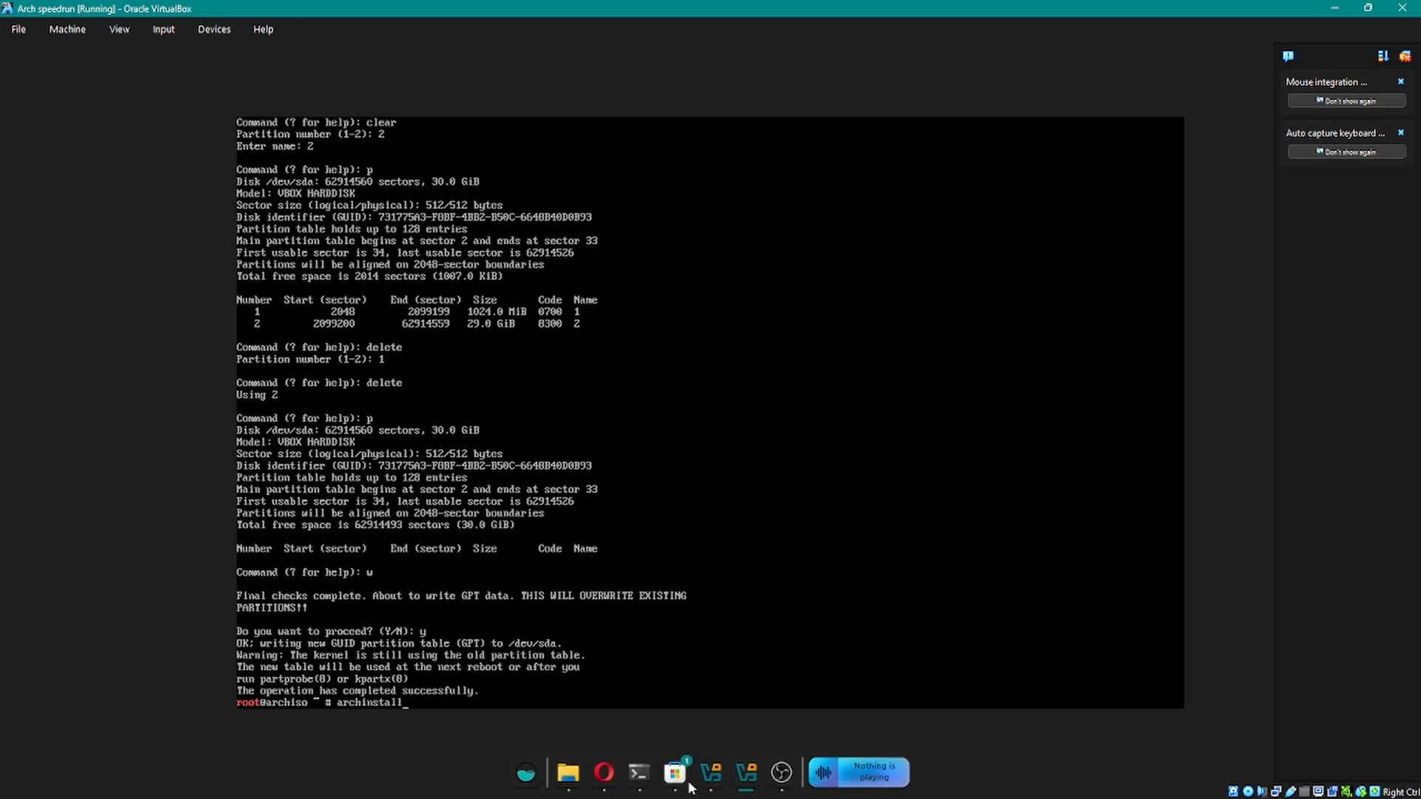
click(779, 779)
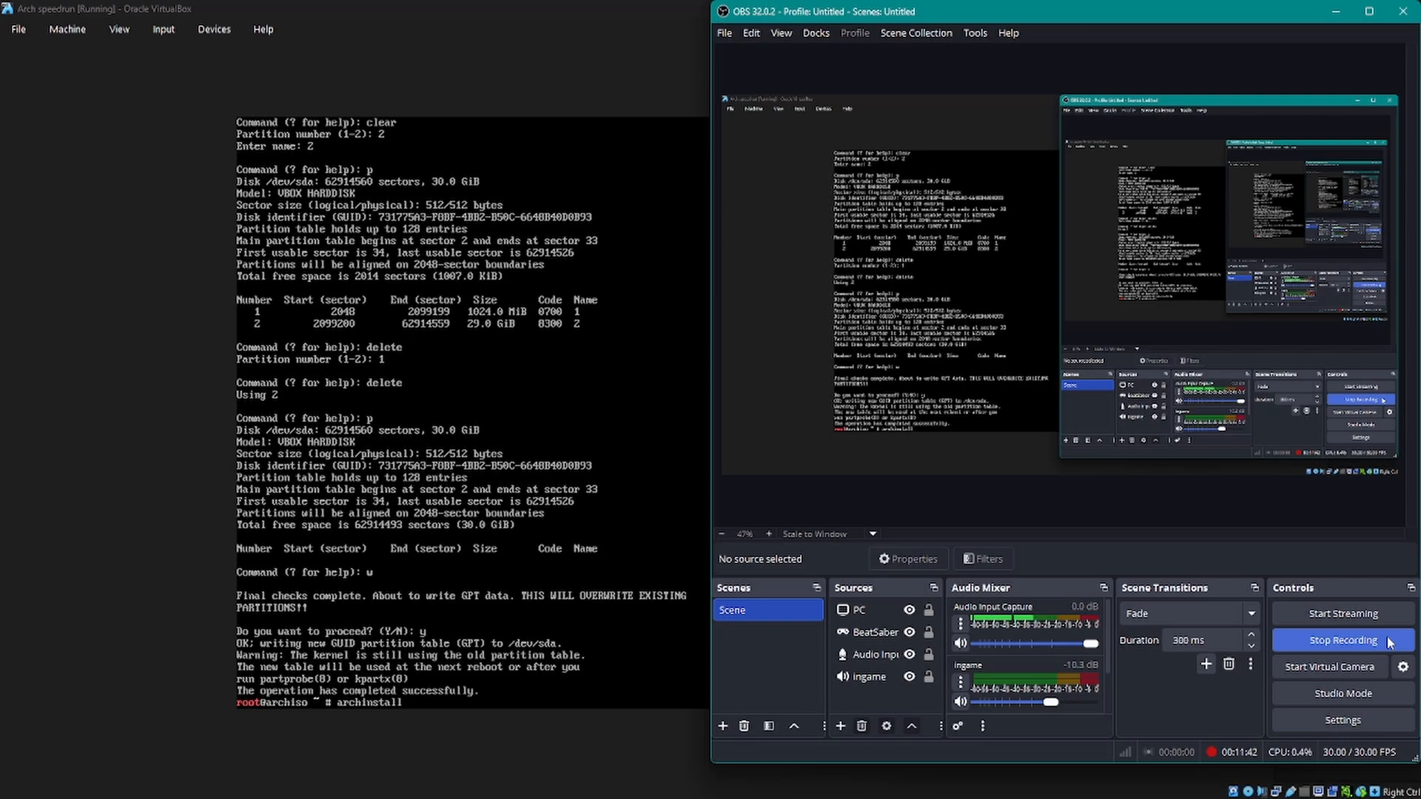
click(1364, 640)
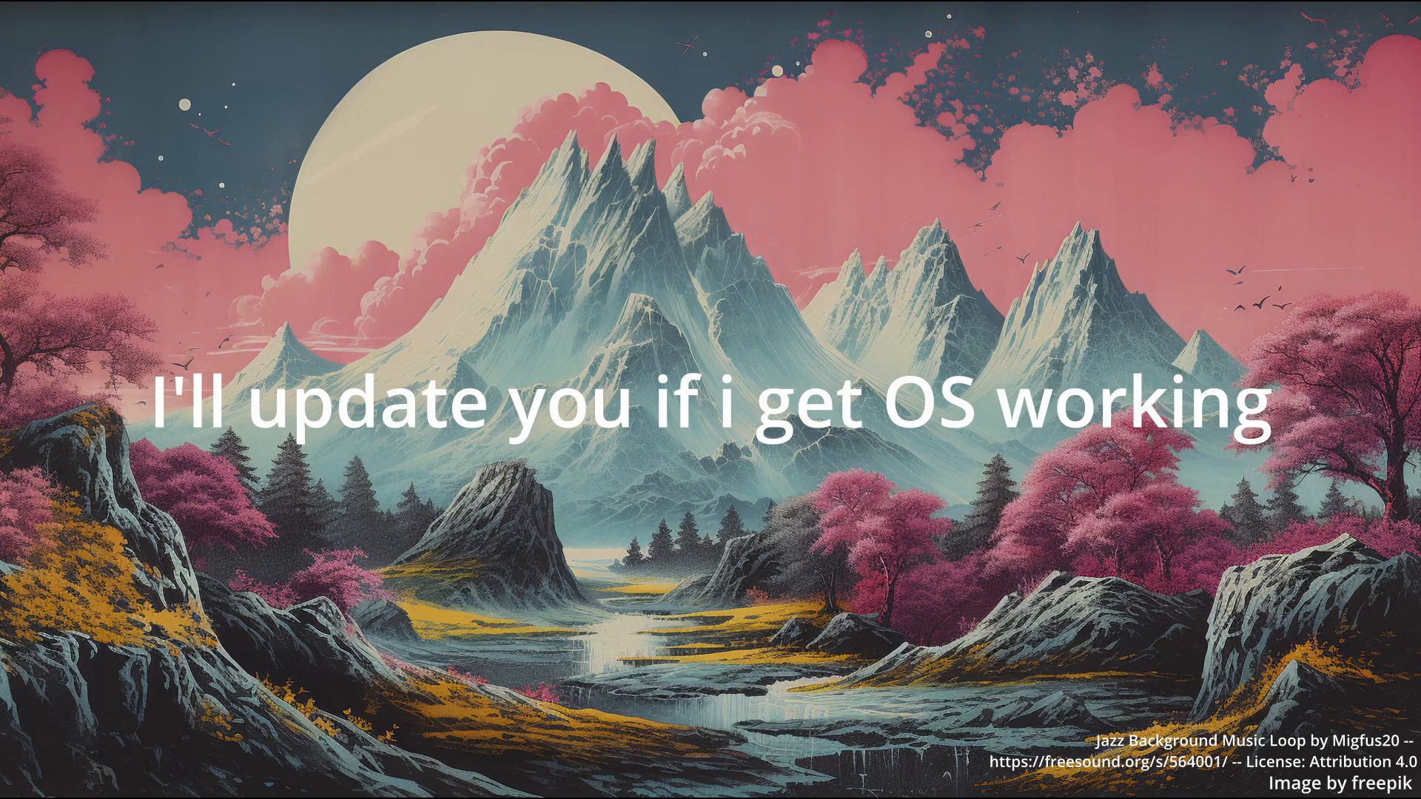